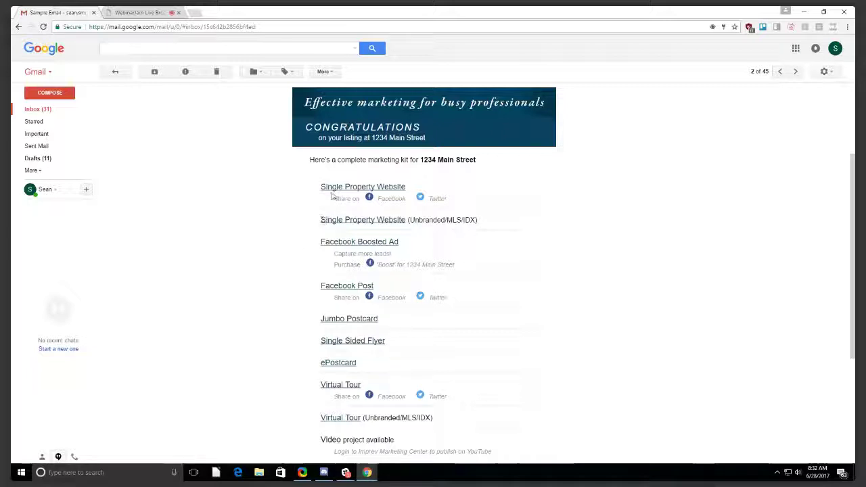
Open the Single Sided Flyer and Jumbo Postcard from the kit email and view the 1234_Main_Street.pdf flyer.
click(343, 342)
click(349, 319)
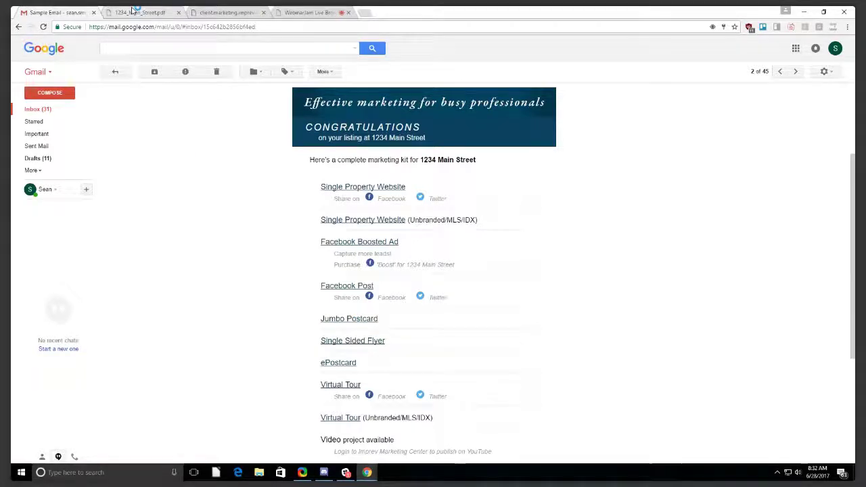
click(133, 11)
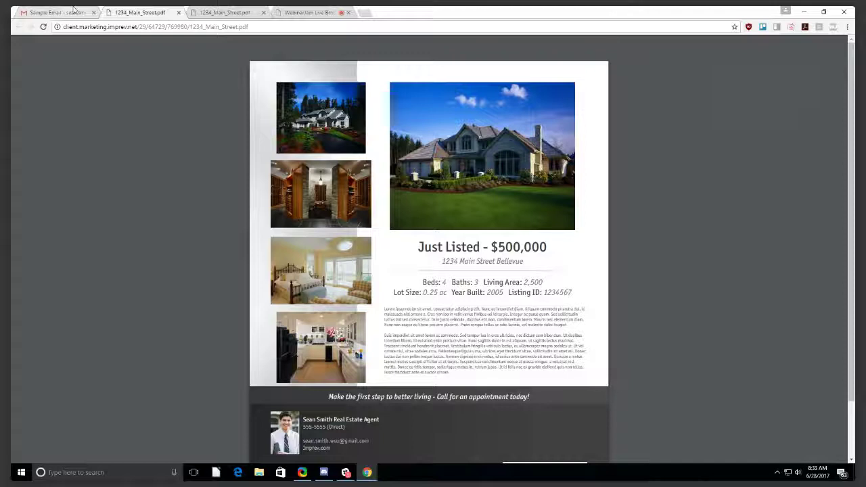
Go back to the marketing kit email and open its Imprev Marketing Center footer link in a new tab.
click(74, 9)
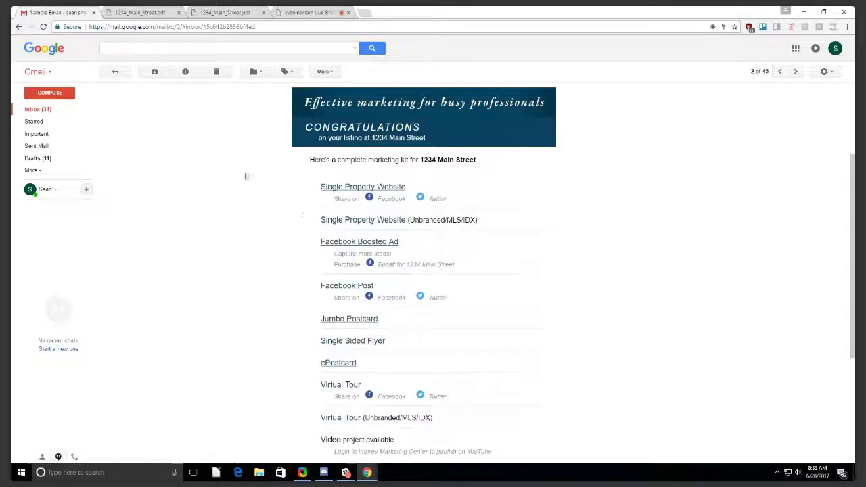
scroll(434, 234, down, 3)
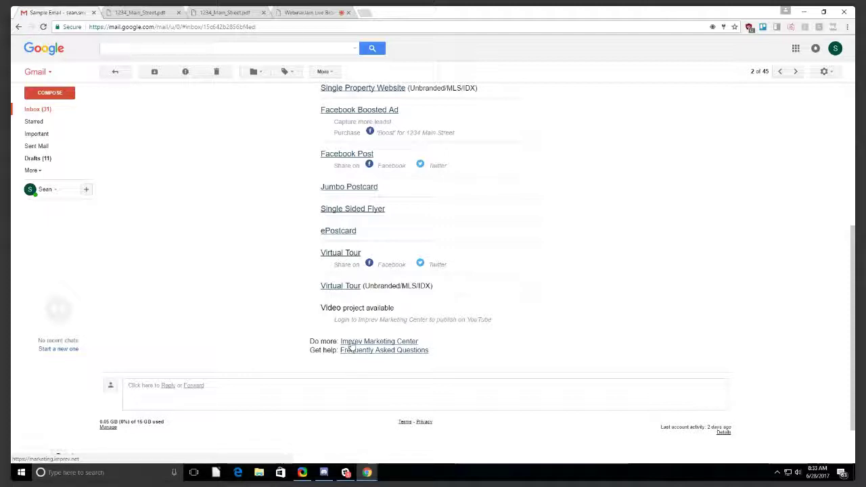
middle_click(350, 343)
Sign in to Imprev Marketing Center with the saved email address and the account password.
click(296, 12)
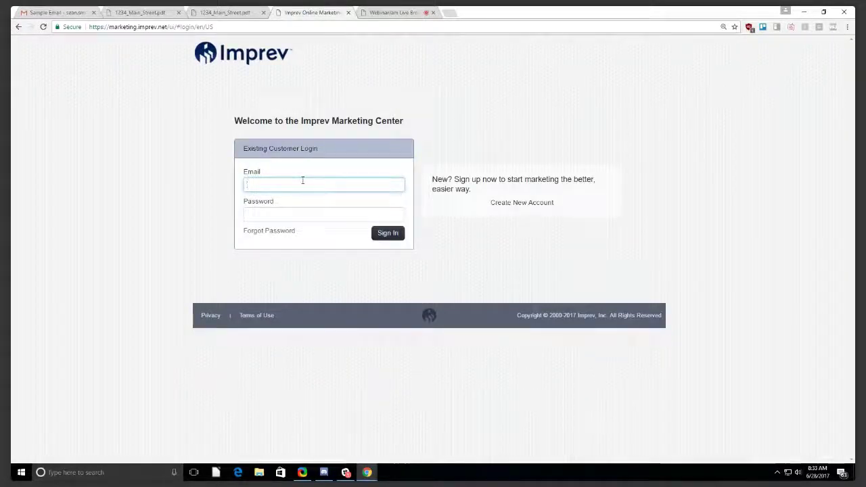
text(sean)
key(Down)
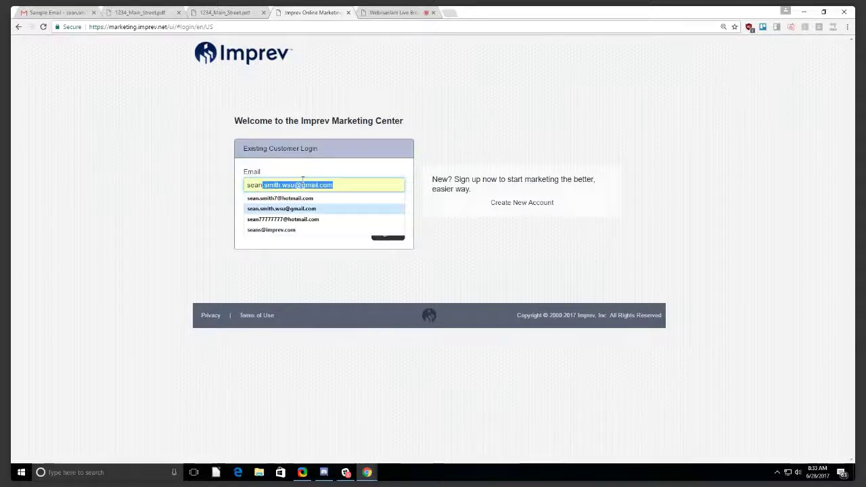
click(305, 208)
click(306, 215)
text(•••••••)
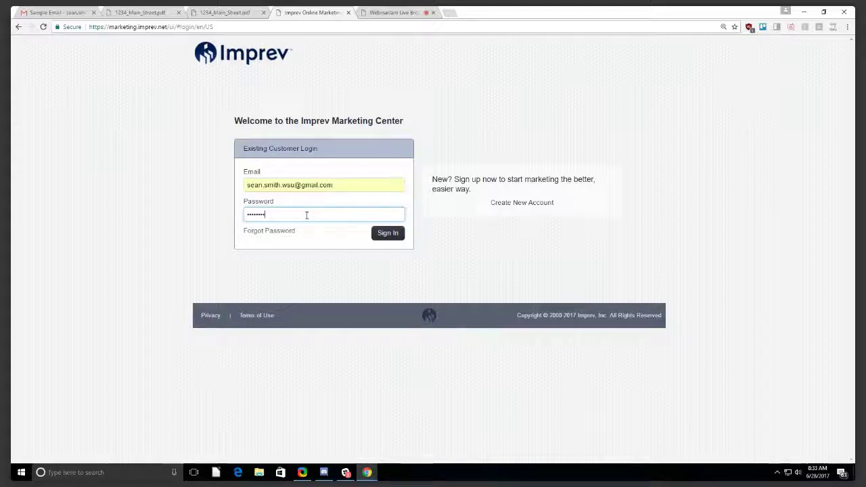
key(Return)
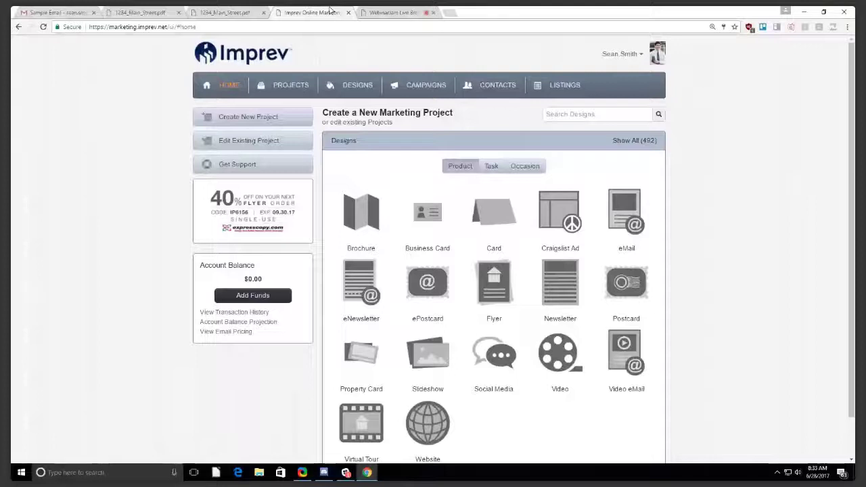
Place the Imprev tab beside Gmail and open the Flyer in the 1234 Main Street project folder.
drag(330, 9, 146, 12)
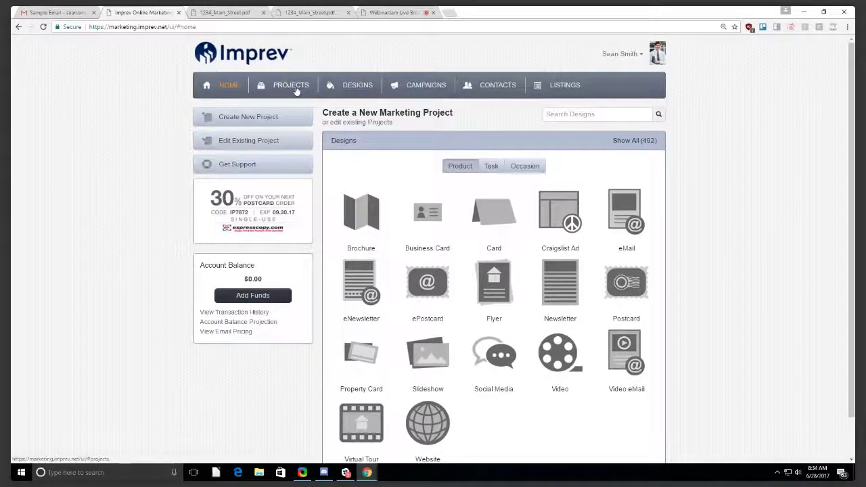
click(291, 85)
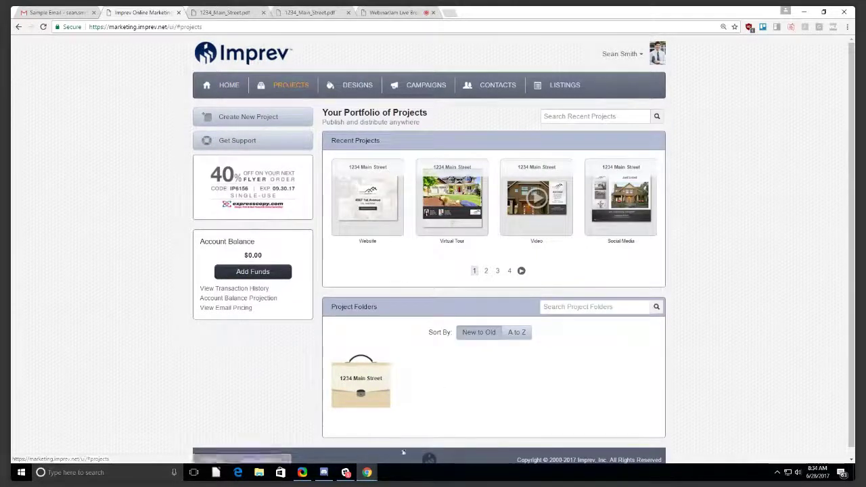
mouse_move(377, 365)
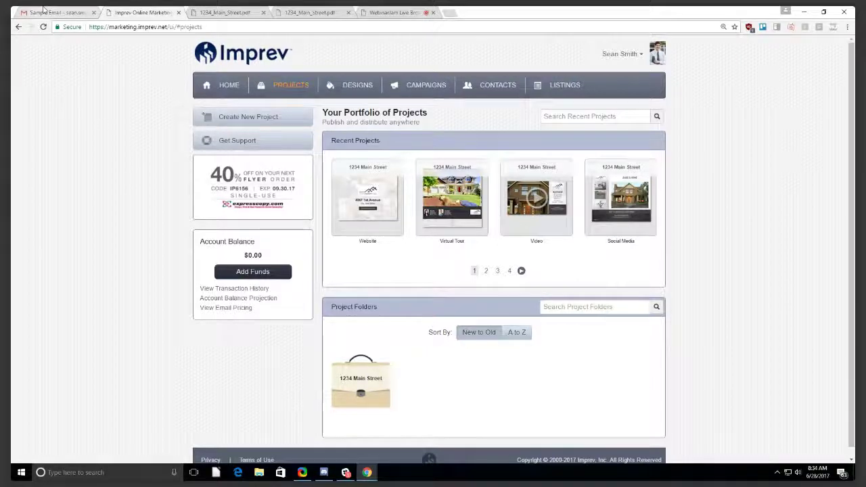
click(43, 8)
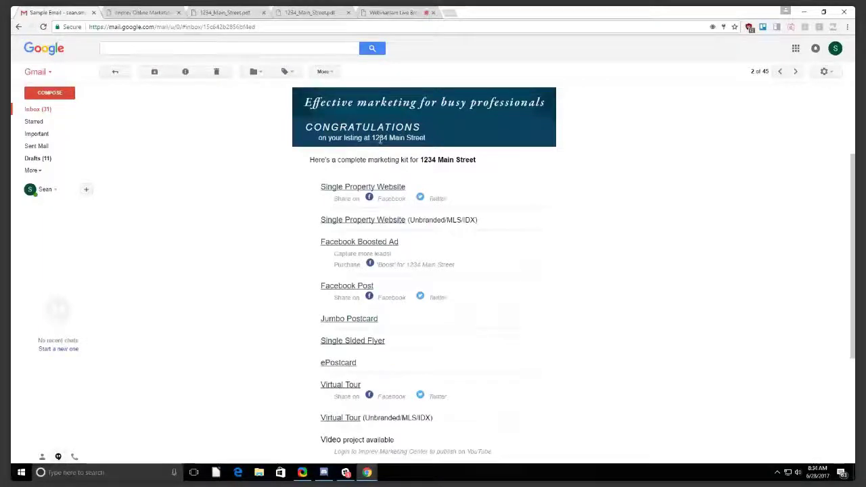
click(143, 12)
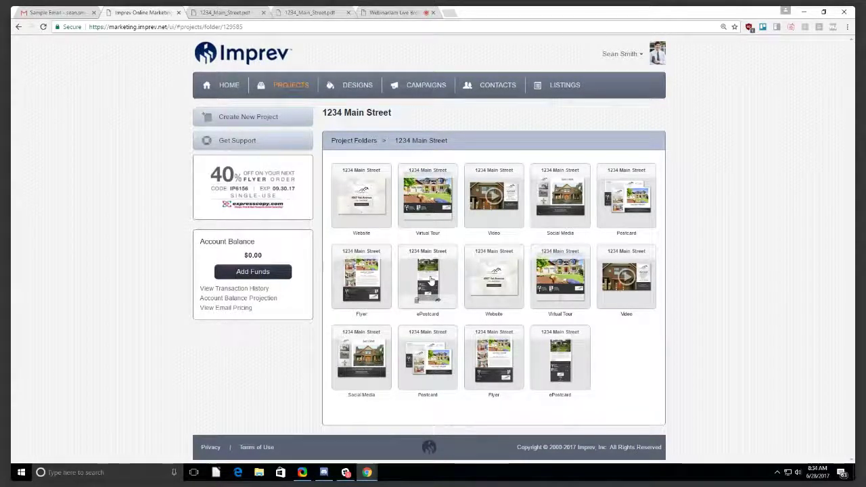
click(494, 354)
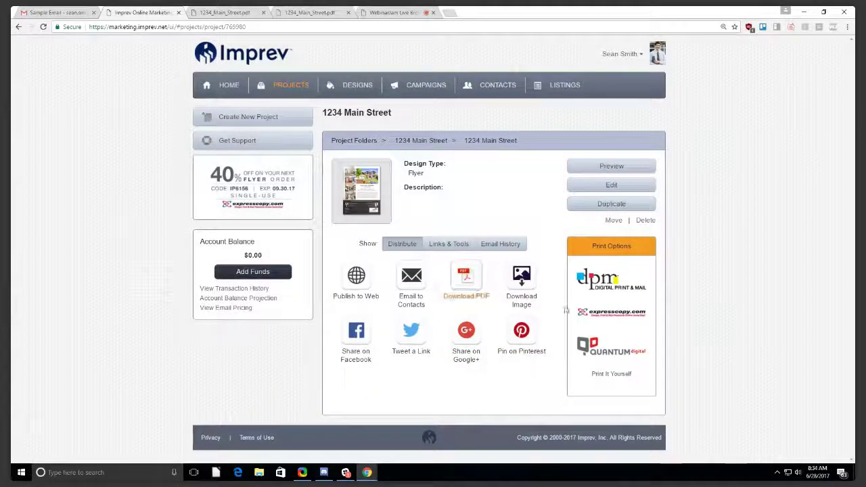
Open the 1234 Main Street flyer for editing and go to its Photos step.
click(597, 191)
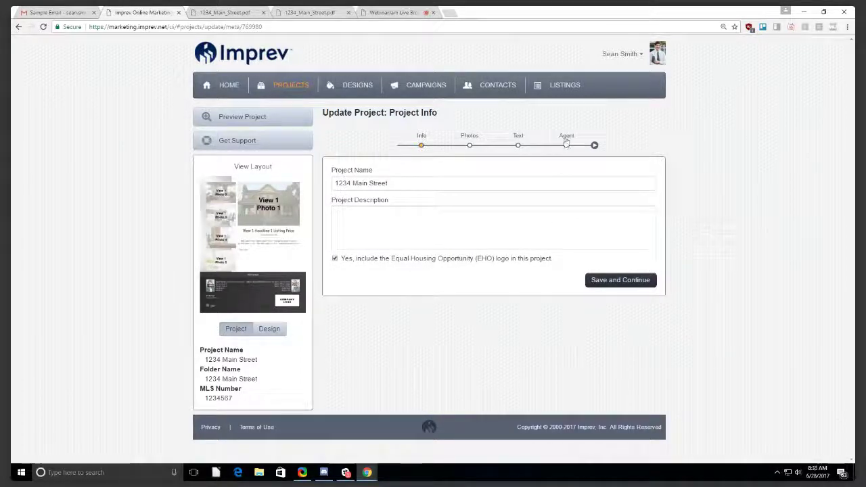
click(469, 141)
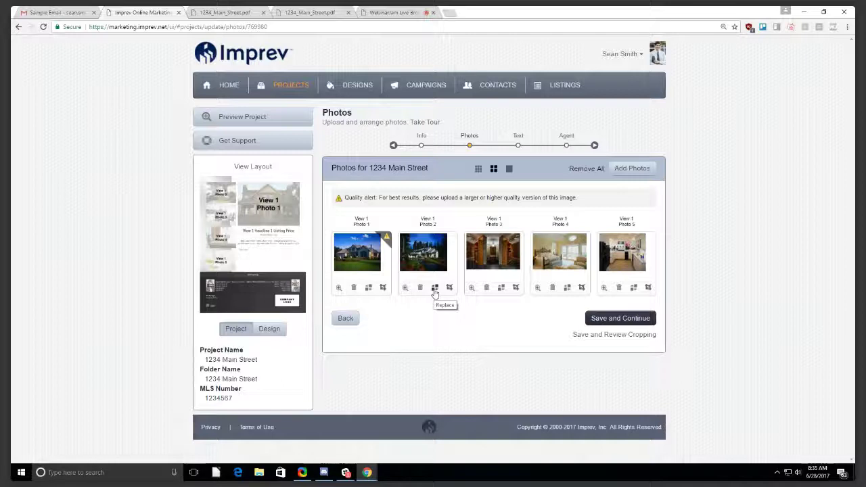
Swap Photo 2 for the bright interior project photo and save through to the Update Text step.
click(434, 290)
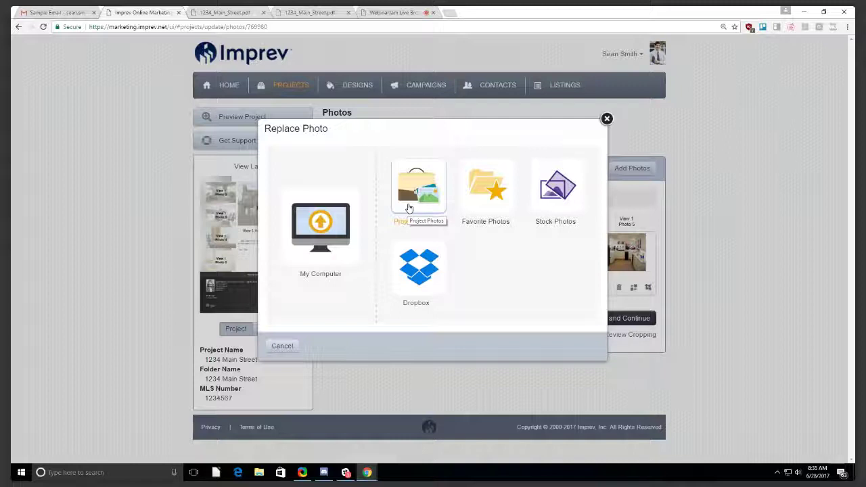
click(409, 208)
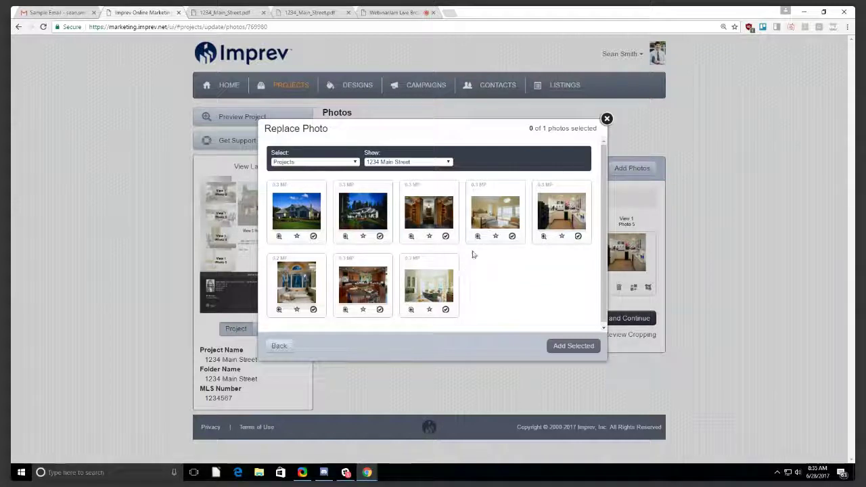
click(433, 296)
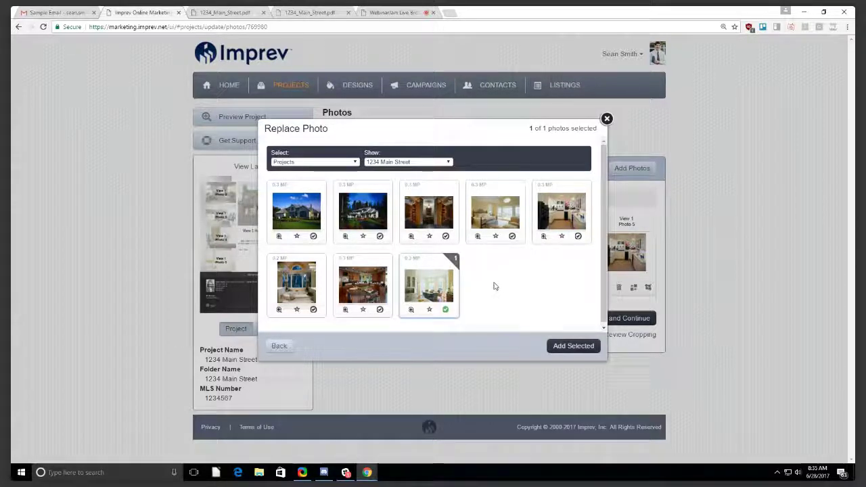
click(574, 346)
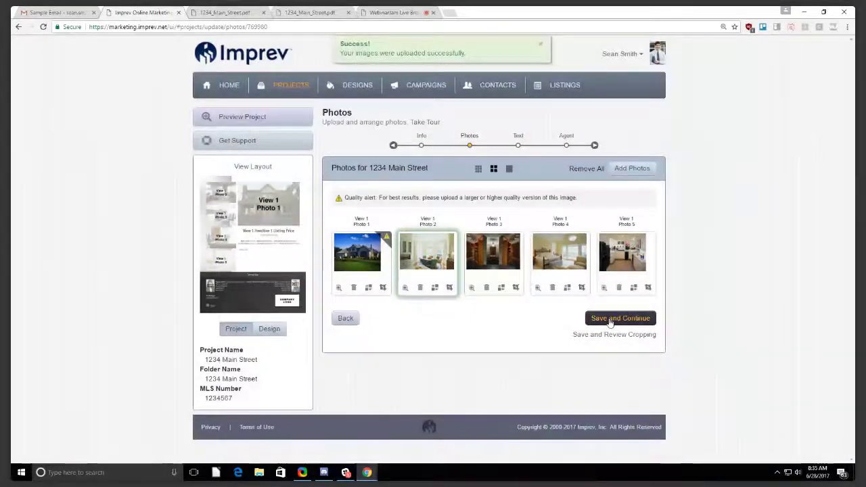
click(611, 323)
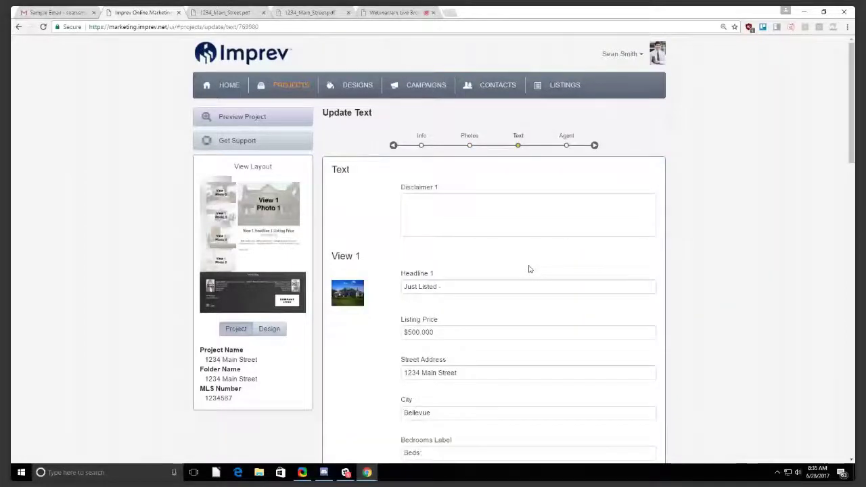
Look over the Update Text fields, including Disclaimer 1, then go back to the 1234 Main Street folder.
scroll(516, 98, down, 1)
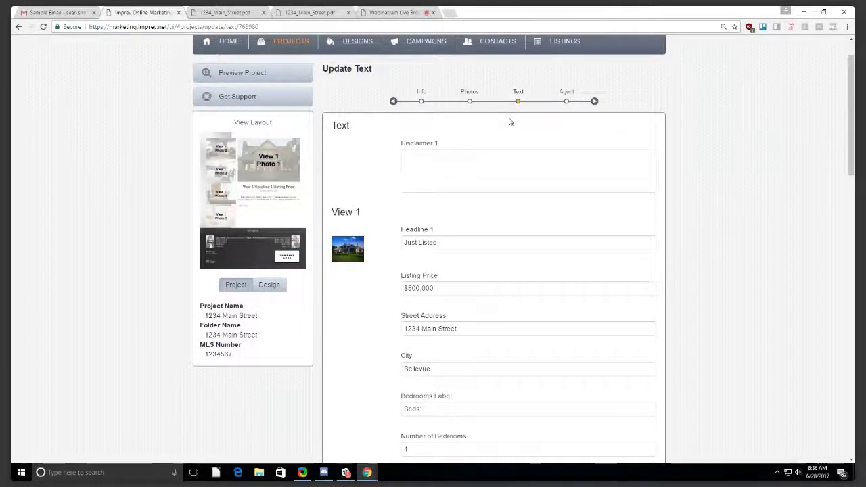
scroll(476, 116, up, 1)
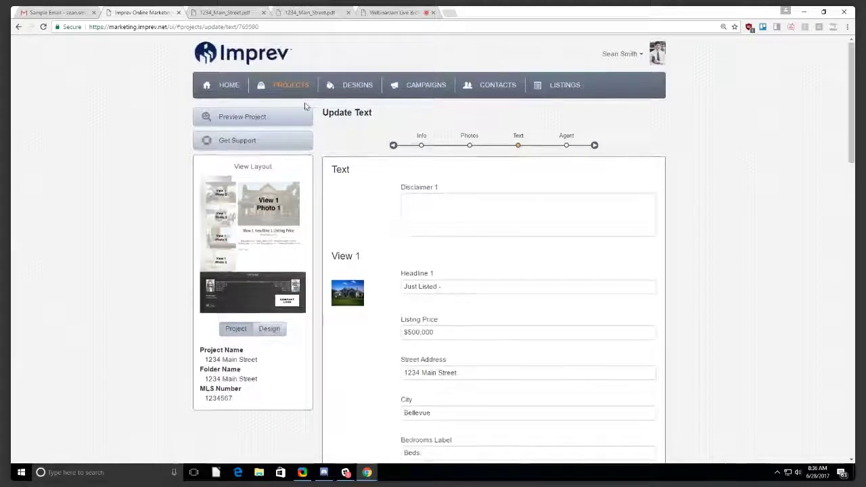
click(534, 207)
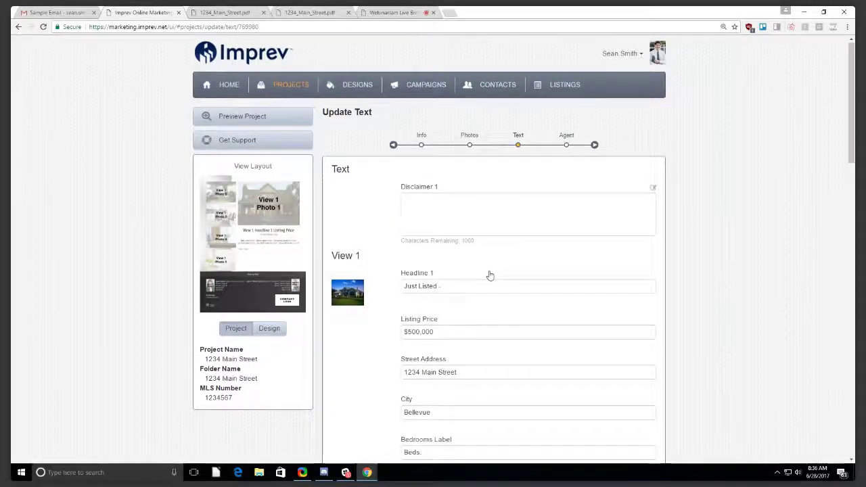
scroll(490, 276, down, 10)
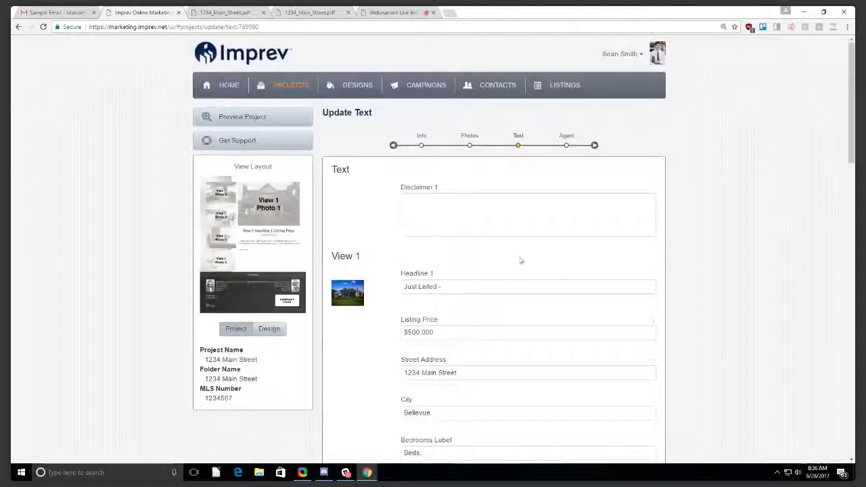
click(540, 223)
click(302, 91)
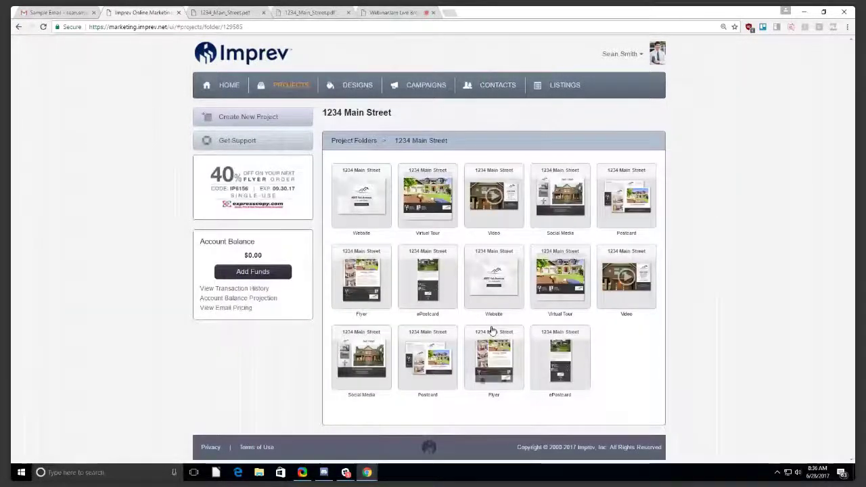
Preview the updated 1234 Main Street flyer, close the preview, and switch back to Gmail.
click(492, 331)
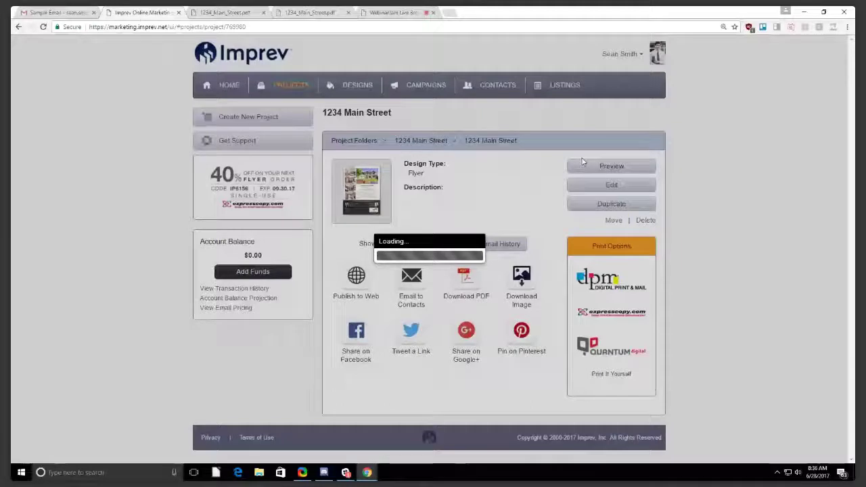
click(585, 164)
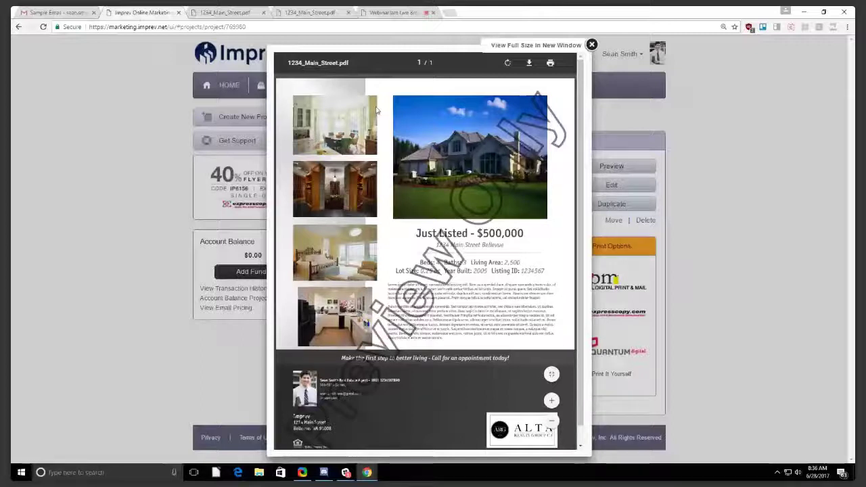
key(Escape)
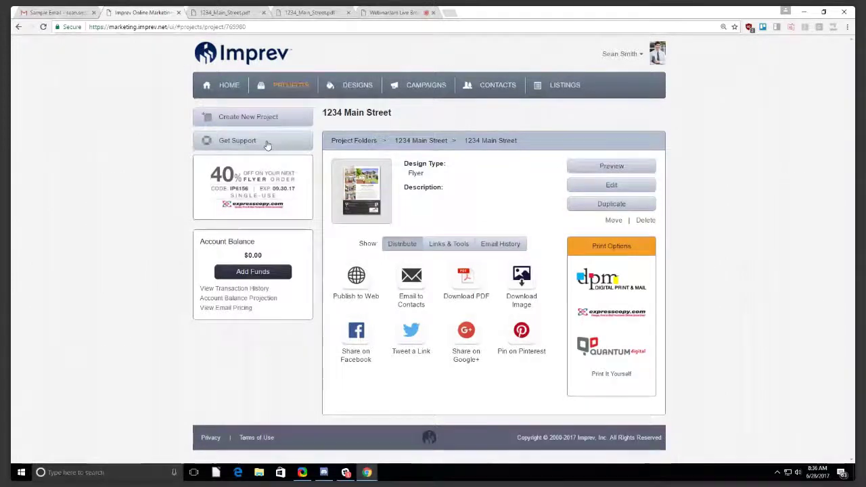
key(ctrl+shift+Tab)
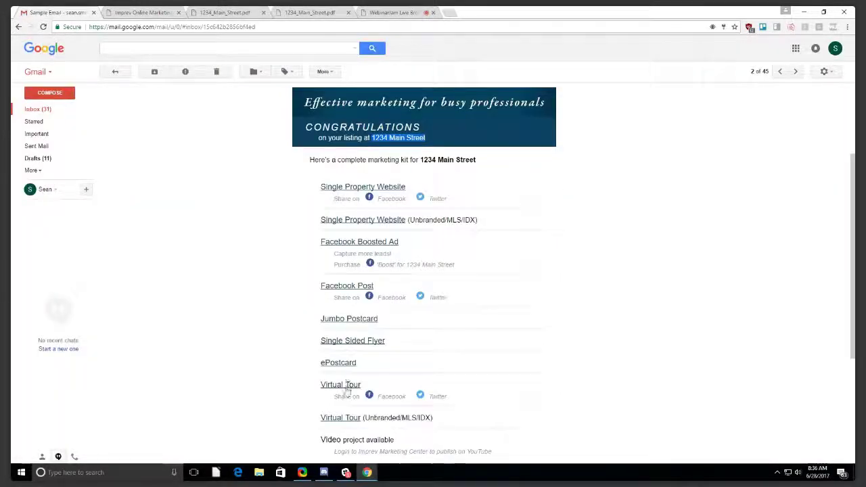
Reopen the Single Sided Flyer PDF from the kit email, then close it and a duplicate PDF tab.
scroll(350, 385, down, 1)
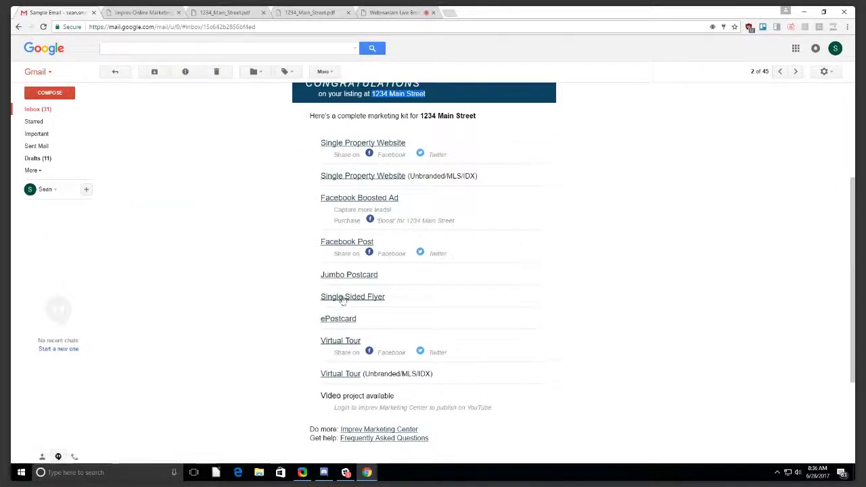
middle_click(344, 298)
click(216, 11)
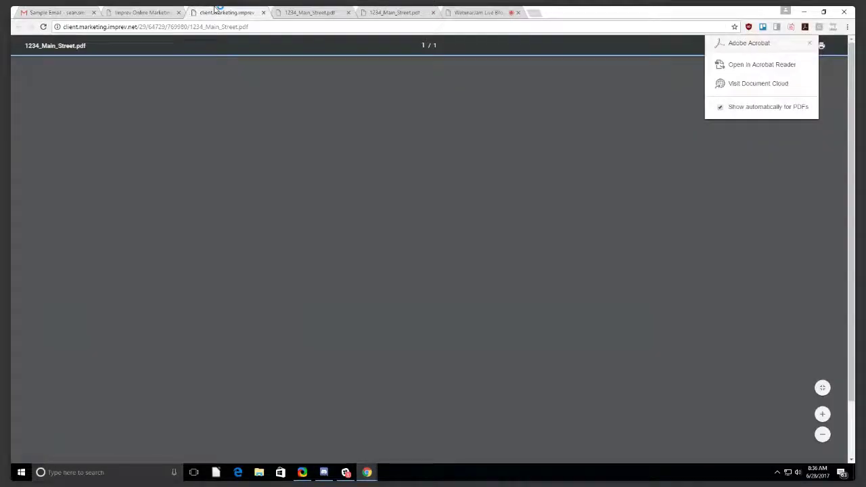
click(263, 13)
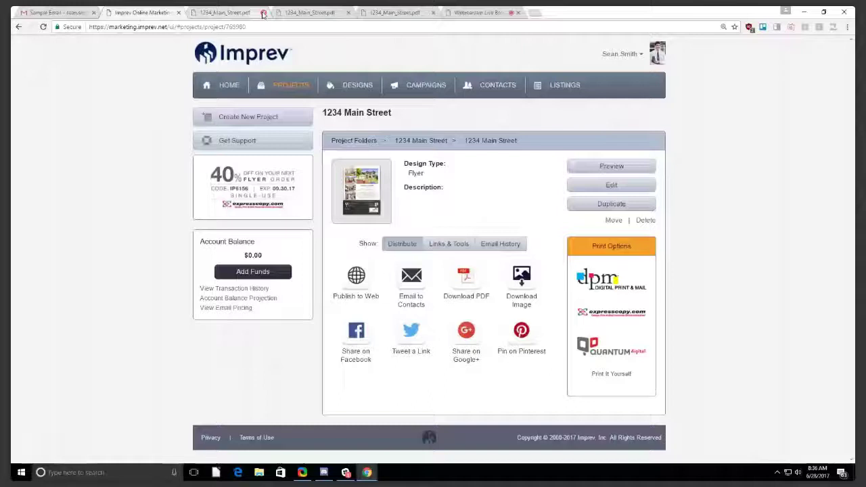
click(264, 12)
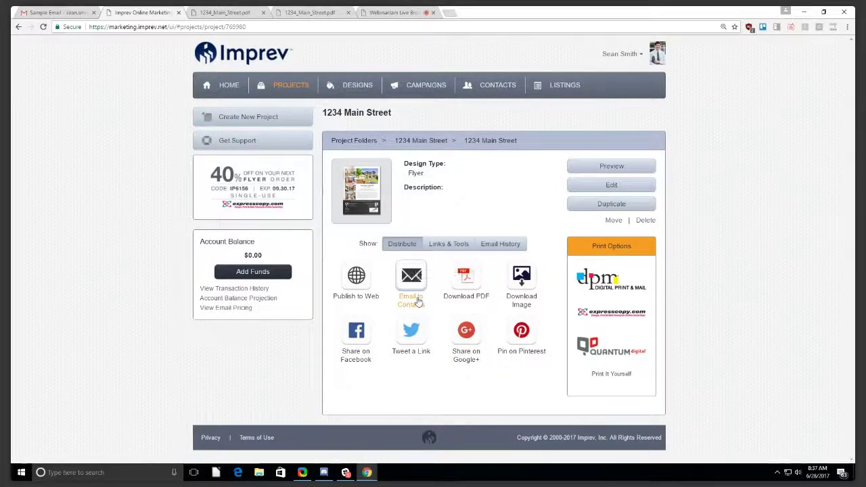
Publish the flyer to the web as a Standard PDF, confirm the link, and switch to the PDF tab.
click(465, 293)
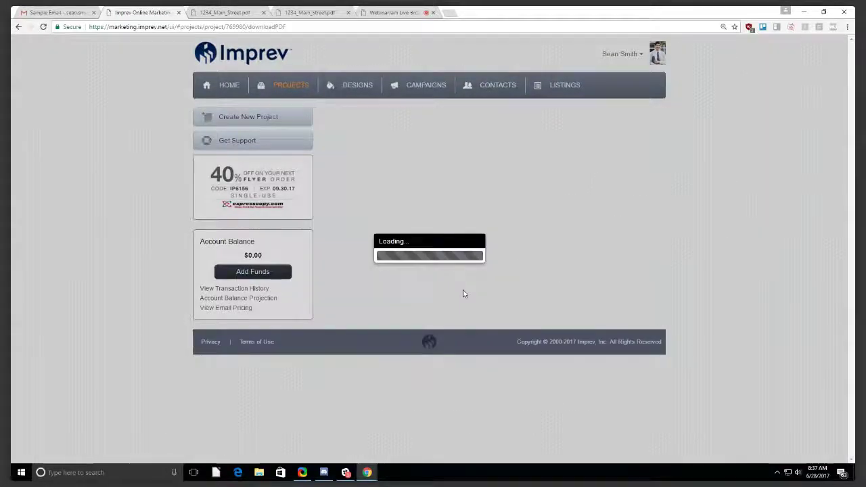
drag(356, 365, 416, 366)
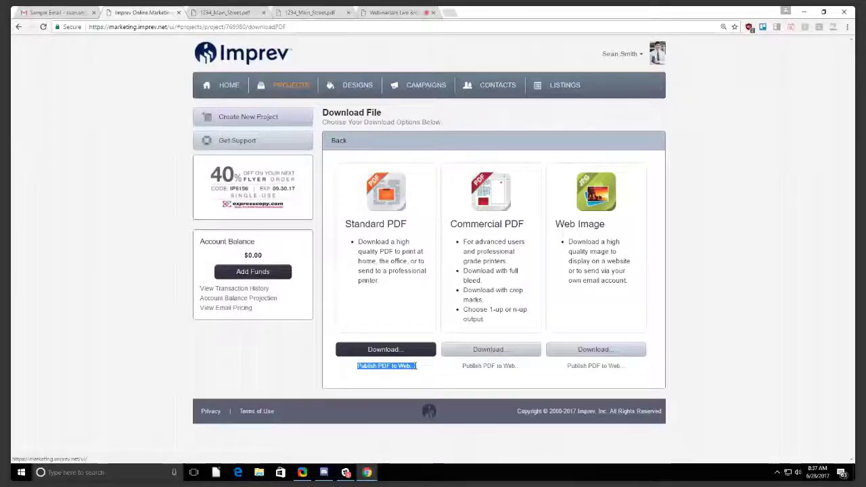
click(406, 366)
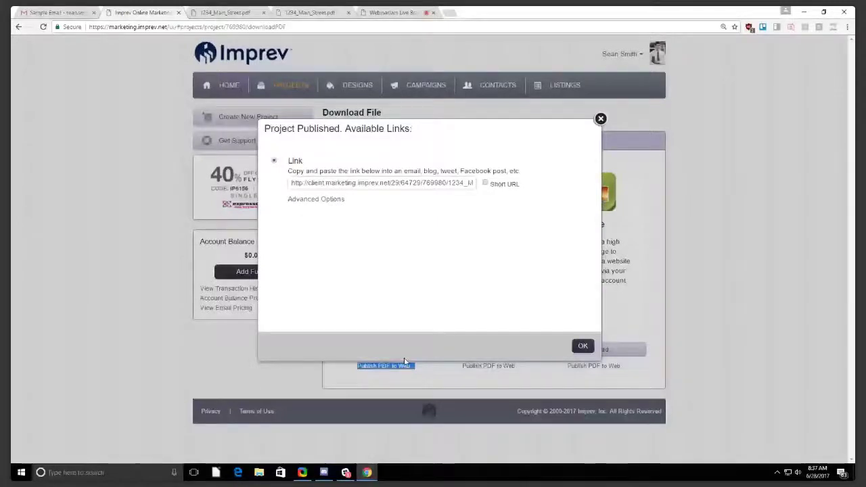
click(577, 348)
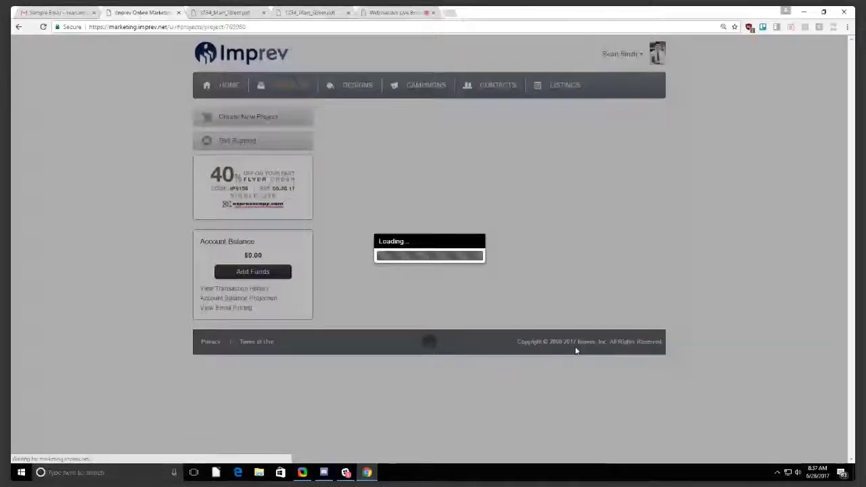
key(ctrl+Tab)
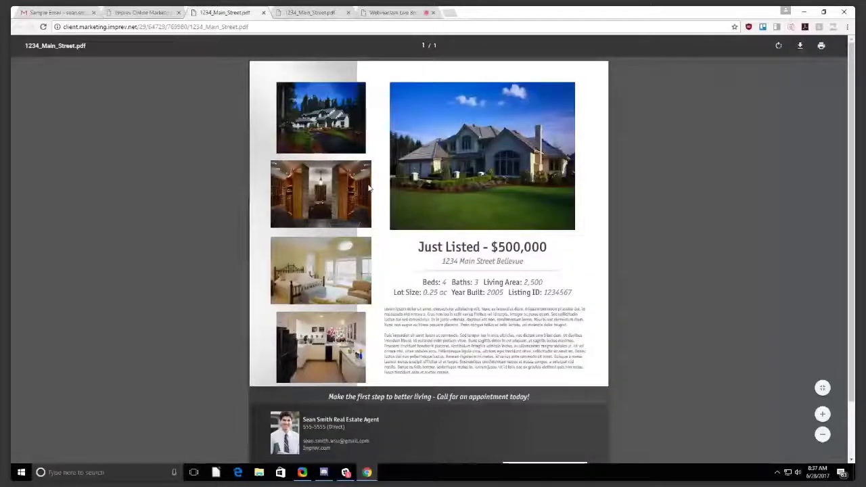
Reload the flyer PDF to show its updates, then reopen the flyer link from the marketing kit email.
key(F5)
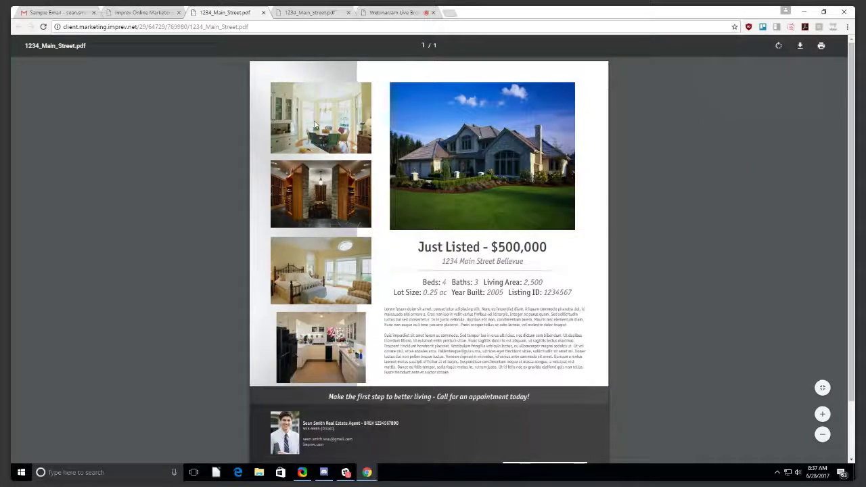
click(81, 11)
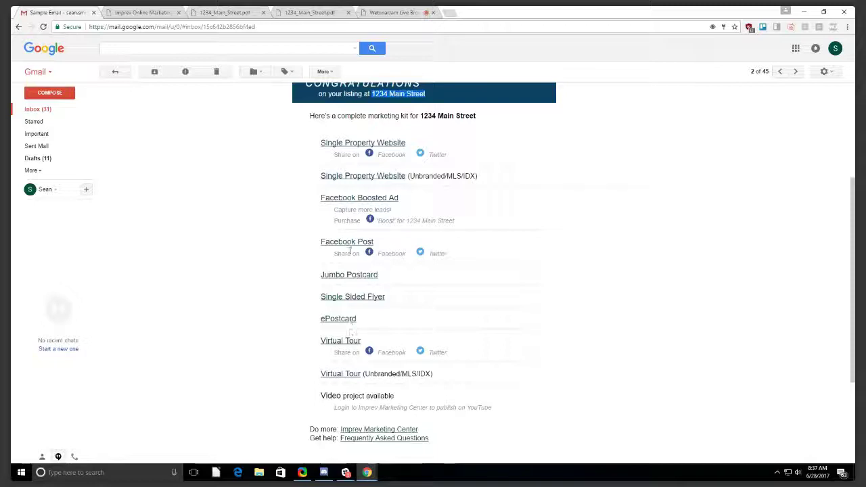
click(355, 298)
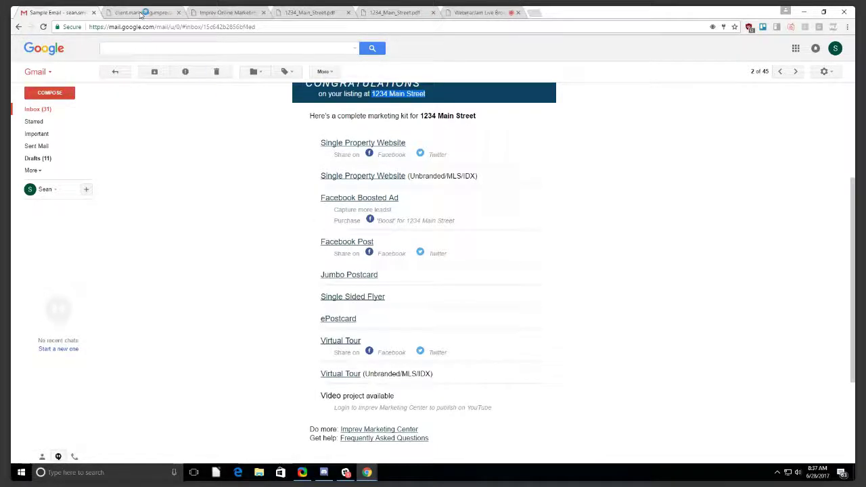
click(141, 14)
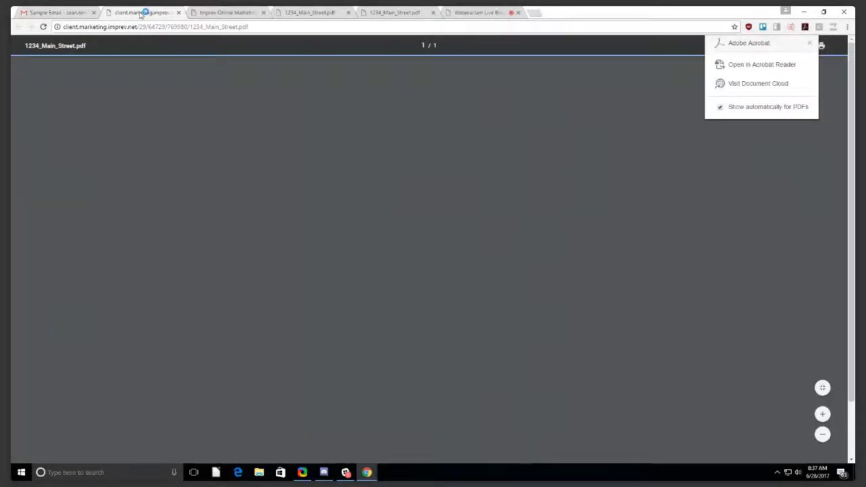
Close the new and duplicate flyer PDF tabs and return to the Imprev flyer project page.
click(179, 13)
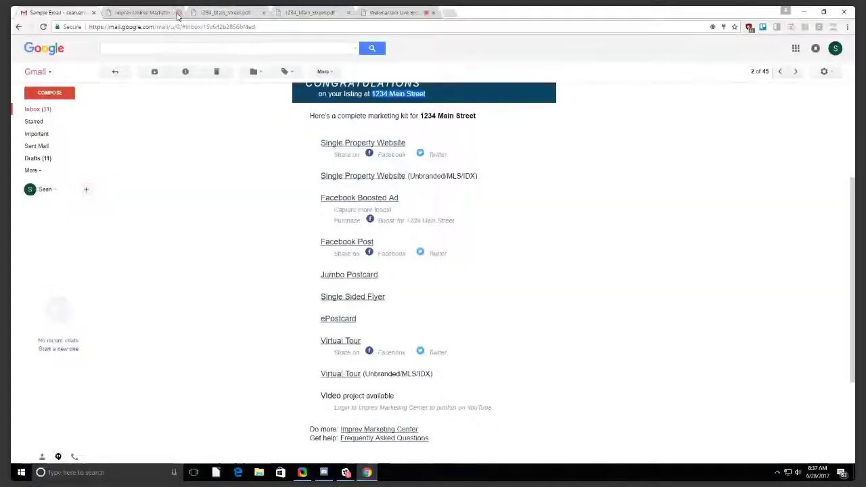
middle_click(220, 13)
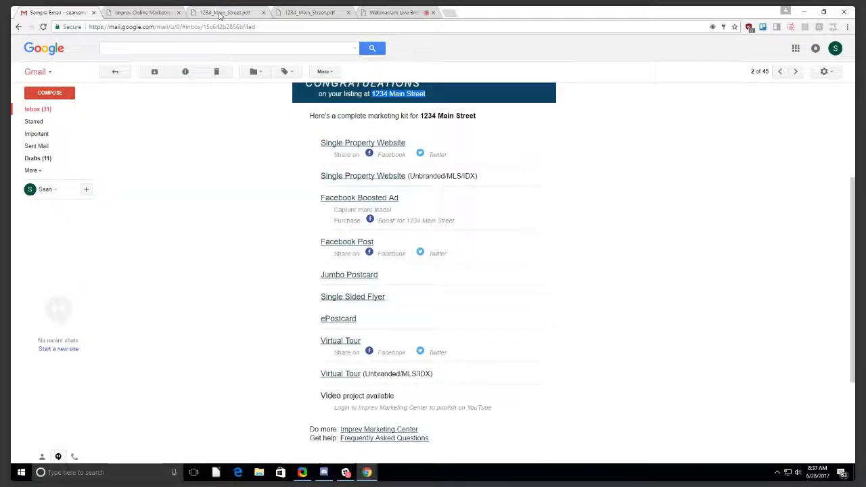
click(139, 13)
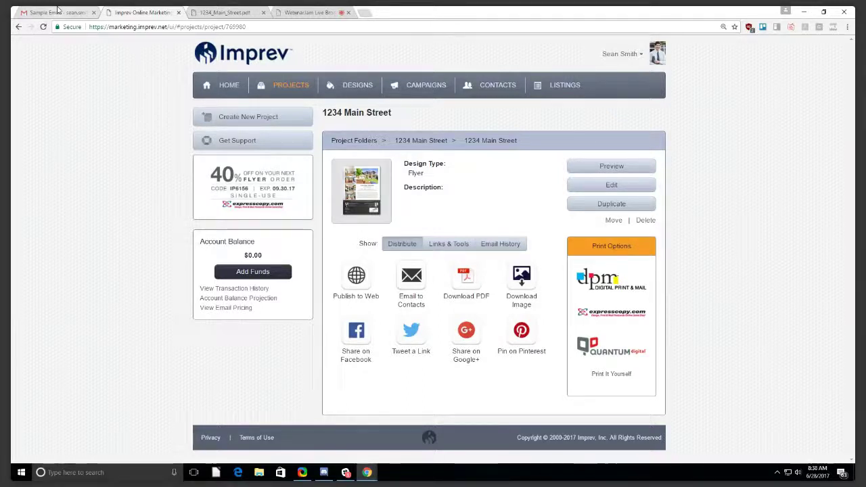
Switch to the Gmail Sample Email tab with the 1234 Main Street marketing kit.
click(57, 10)
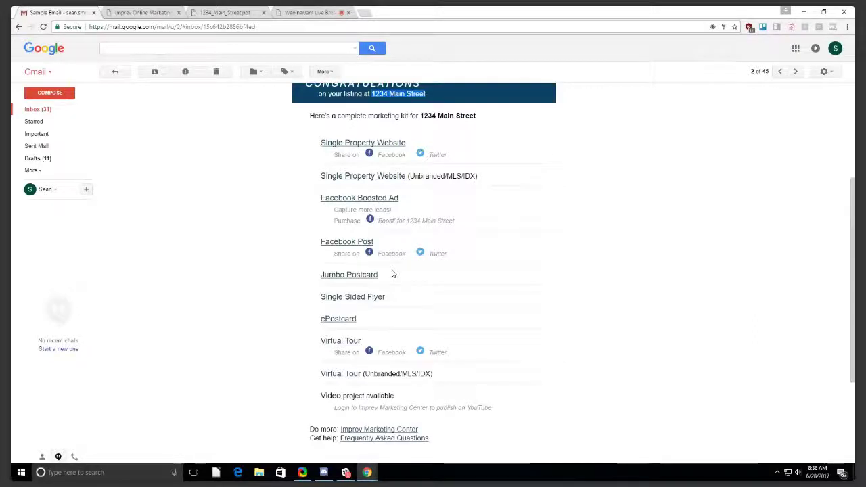
Open the 1234 Main Street ePostcard in a new tab, decline translation, and return to Imprev projects.
click(346, 319)
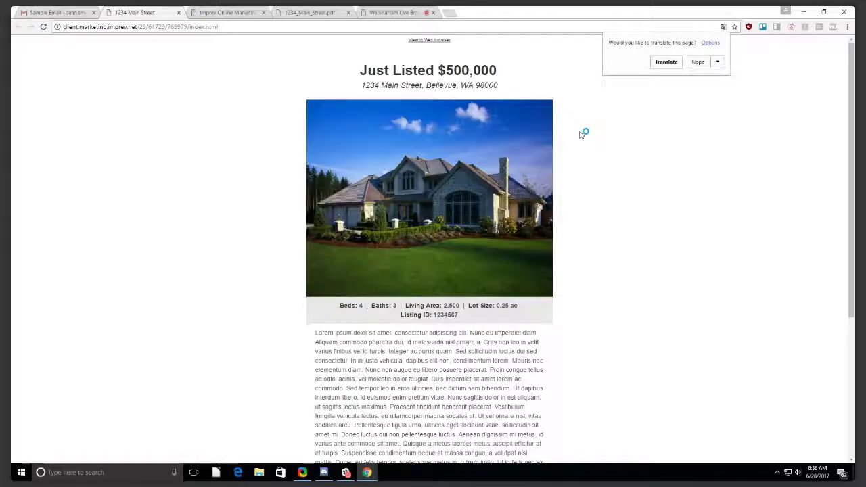
click(698, 61)
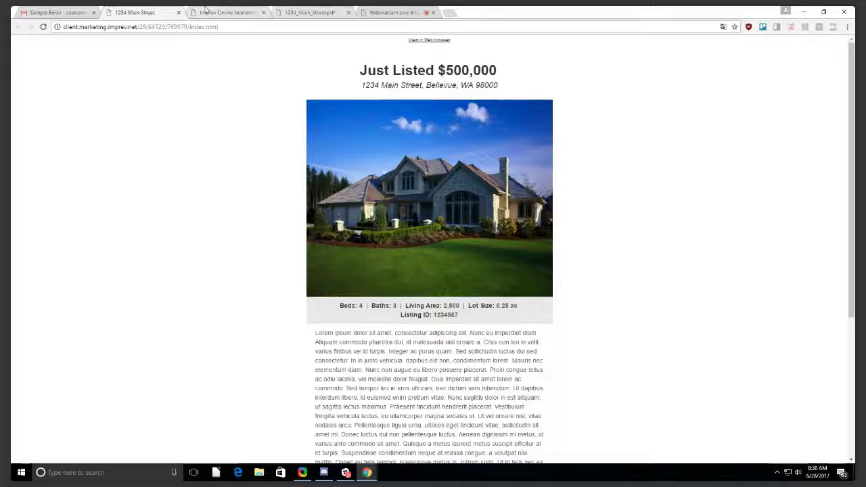
click(206, 10)
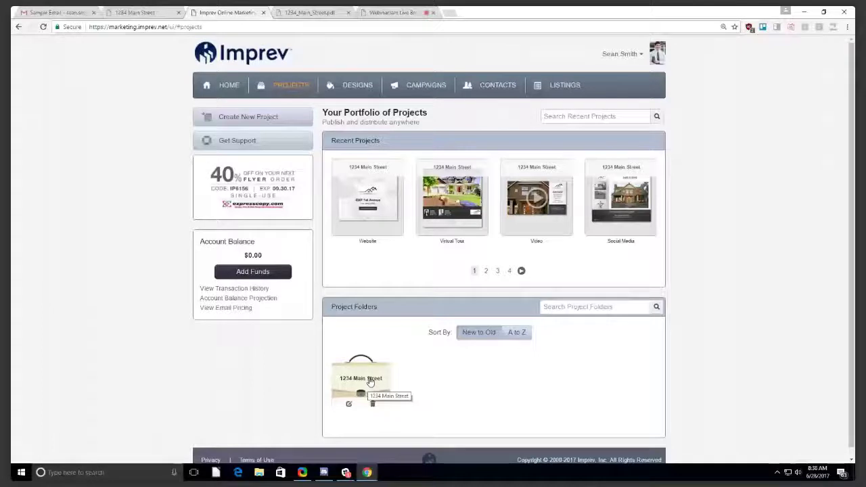
Open the 1234 Main Street ePostcard project and choose Premium Email under Email to Contacts.
click(371, 382)
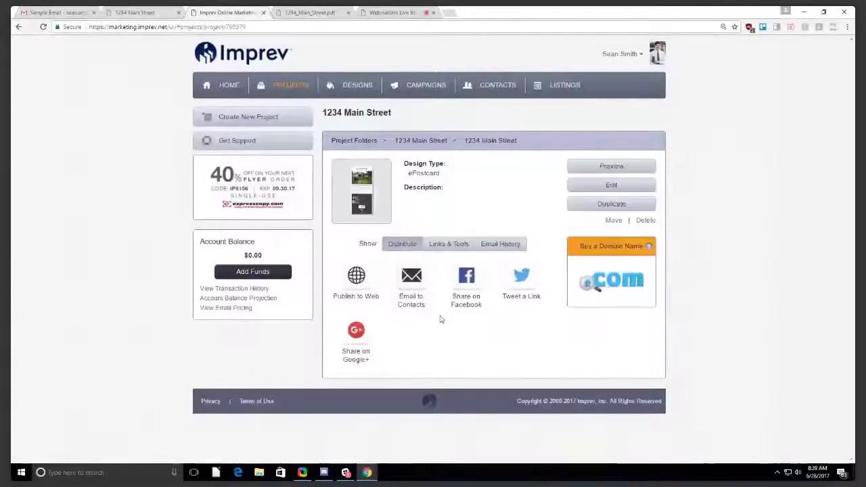
click(413, 284)
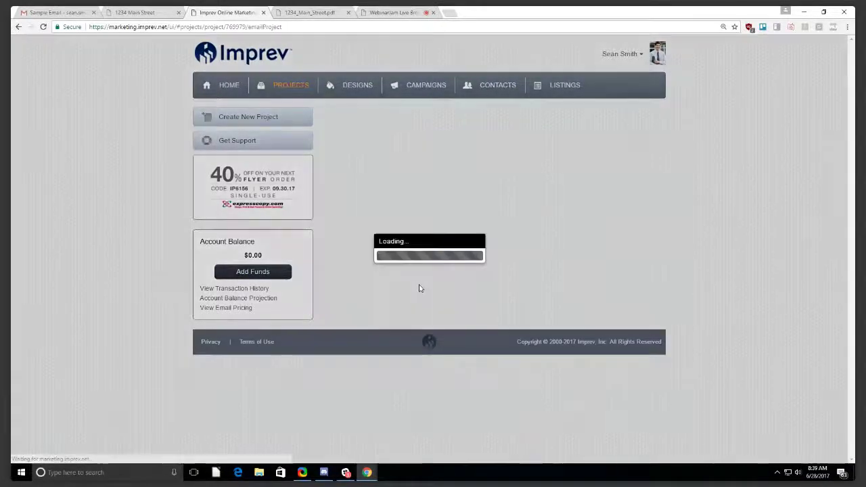
click(525, 354)
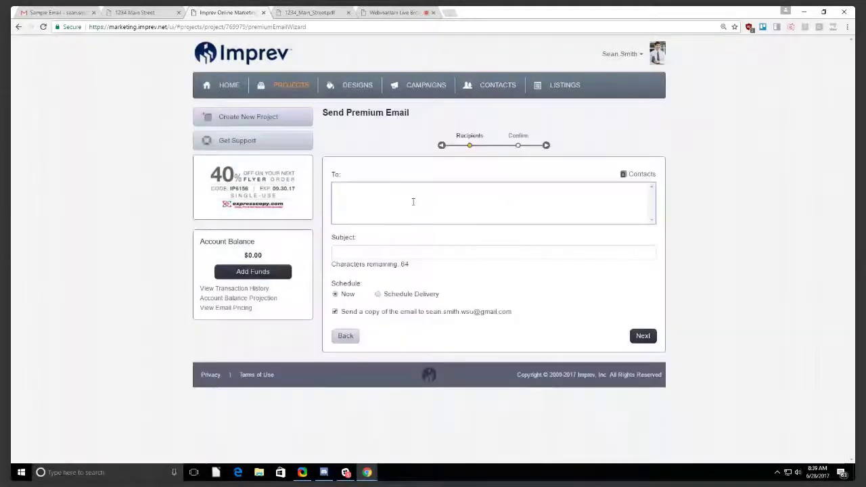
Paste a recipient address, remove it again, and close the Contacts picker without choosing anyone.
click(413, 202)
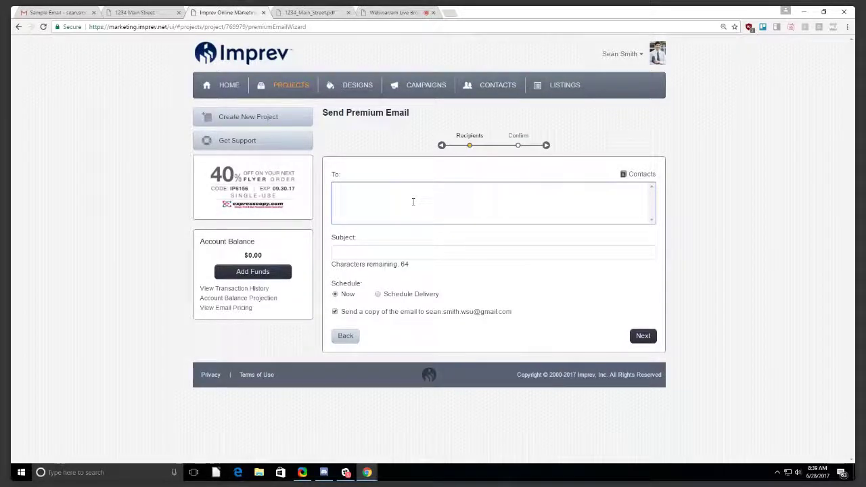
key(ctrl+v)
key(Return)
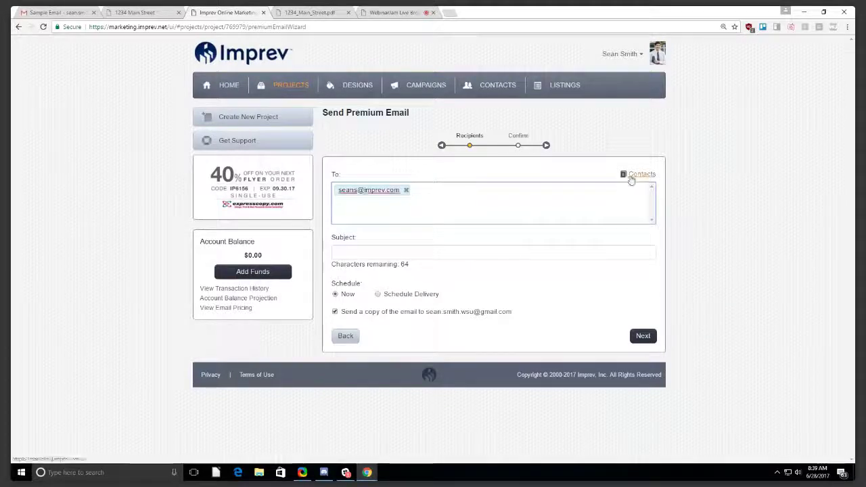
click(405, 191)
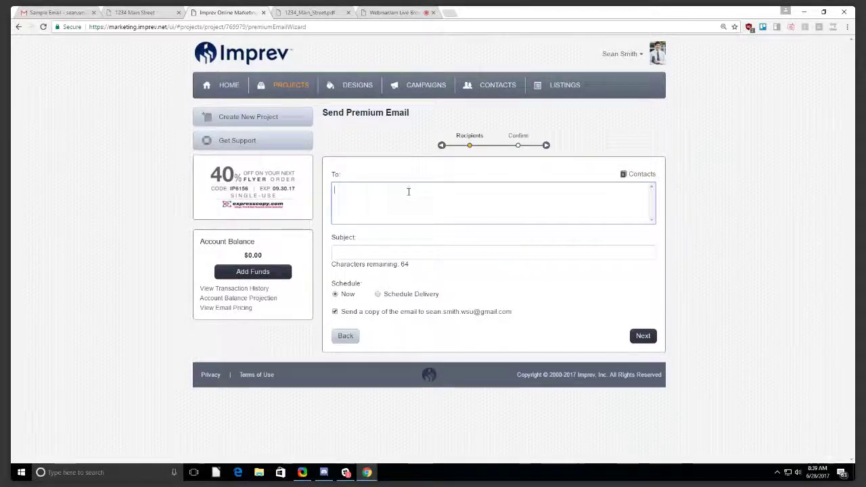
click(643, 177)
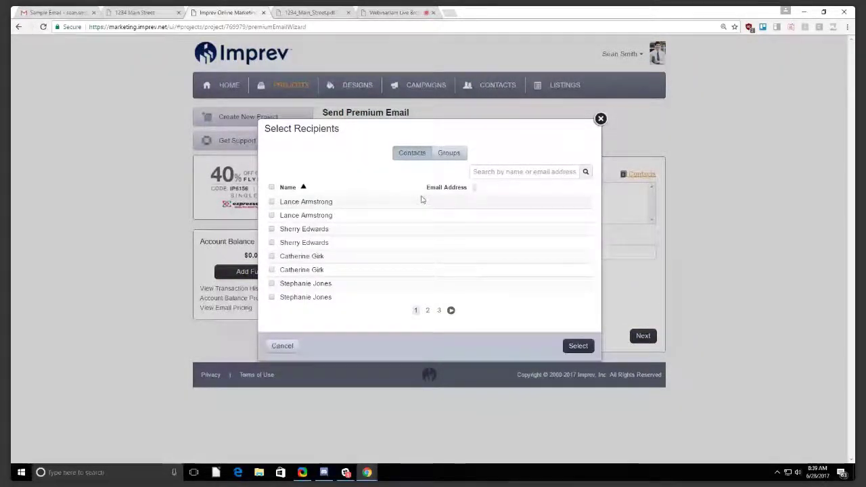
click(601, 119)
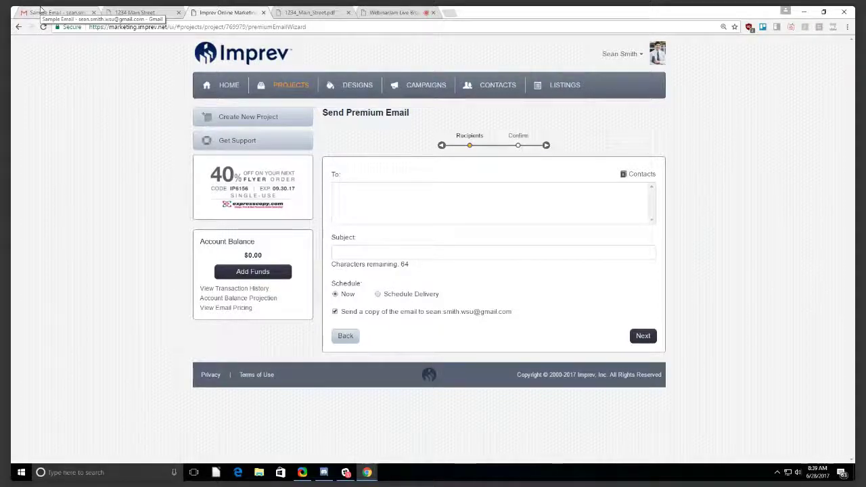
Select all content on the 1234 Main Street ePostcard listing page.
click(136, 13)
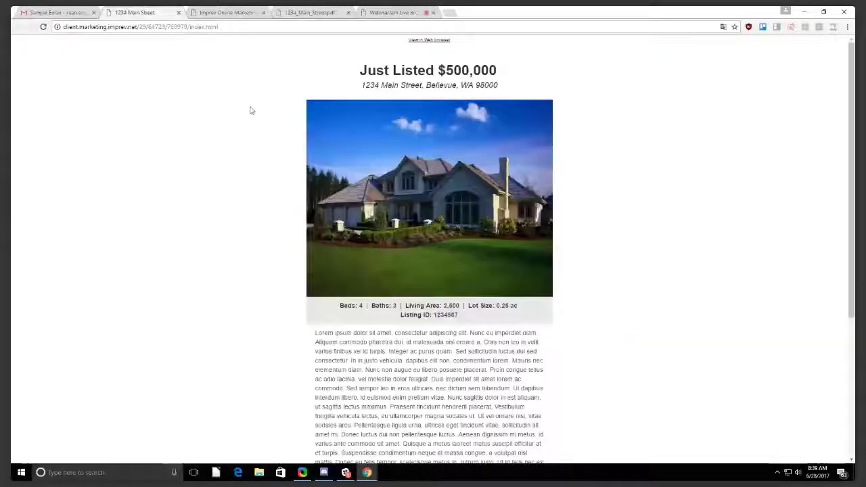
key(ctrl+a)
click(294, 108)
drag(298, 48, 598, 374)
scroll(600, 377, down, 3)
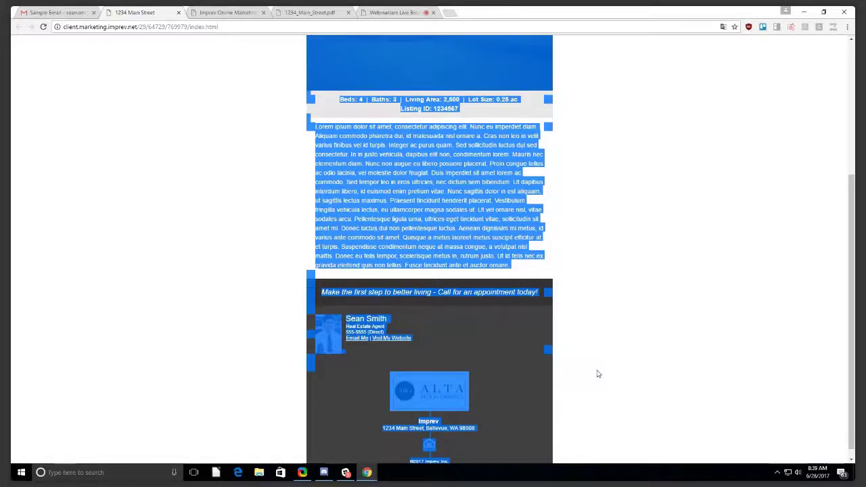
click(300, 83)
scroll(300, 83, up, 3)
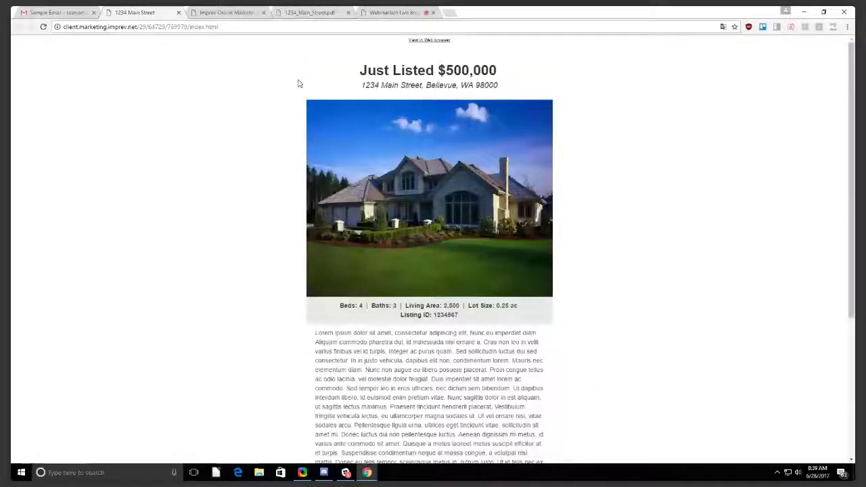
key(ctrl+a)
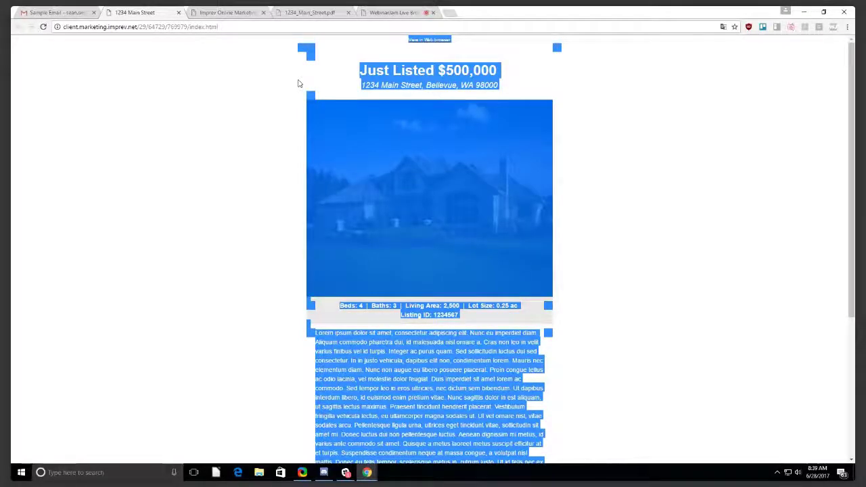
Paste the listing into a full-screen new Gmail message, start recipient 'se', and close it as a draft.
click(65, 12)
click(50, 92)
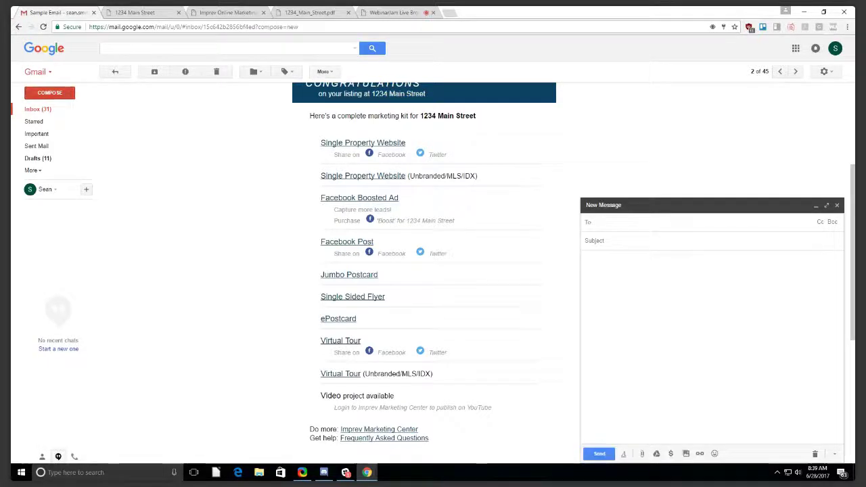
click(827, 205)
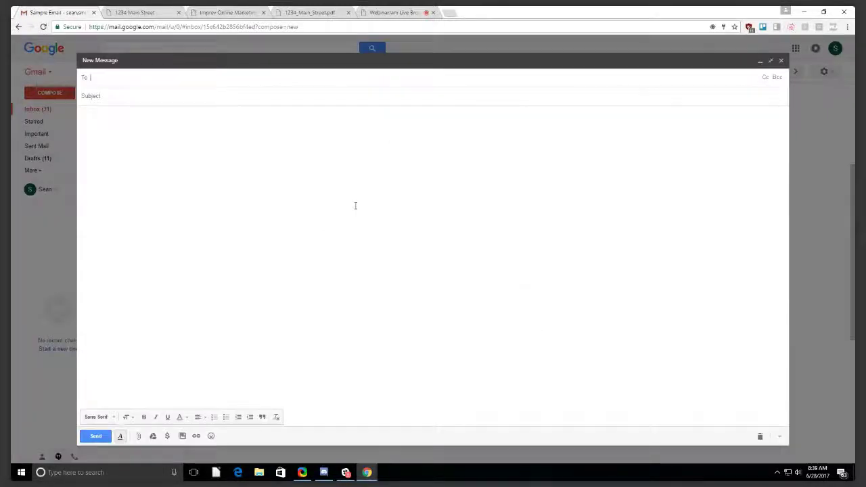
key(ctrl+v)
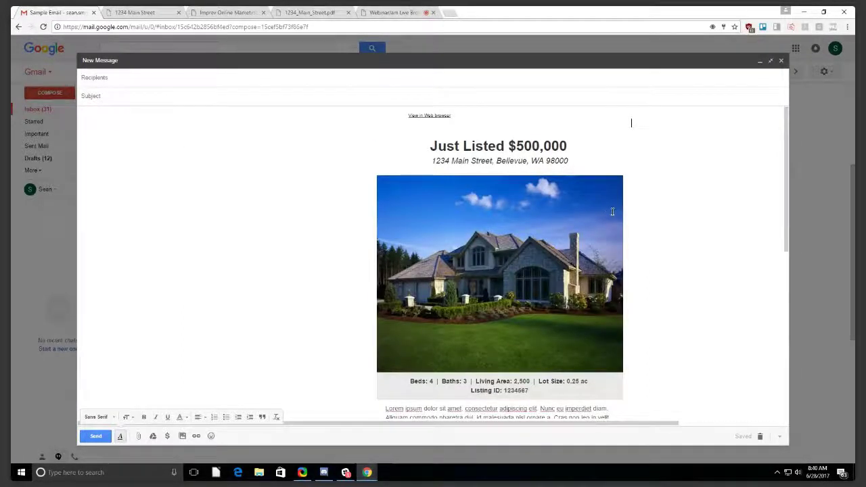
click(178, 81)
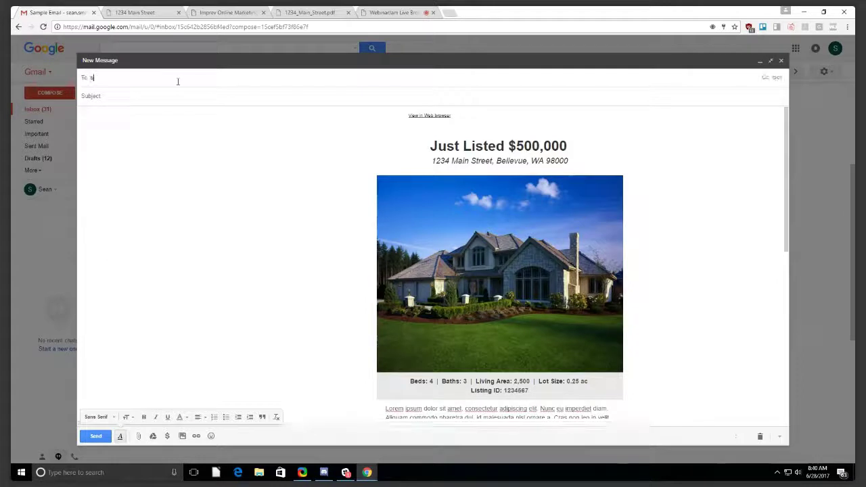
text(se)
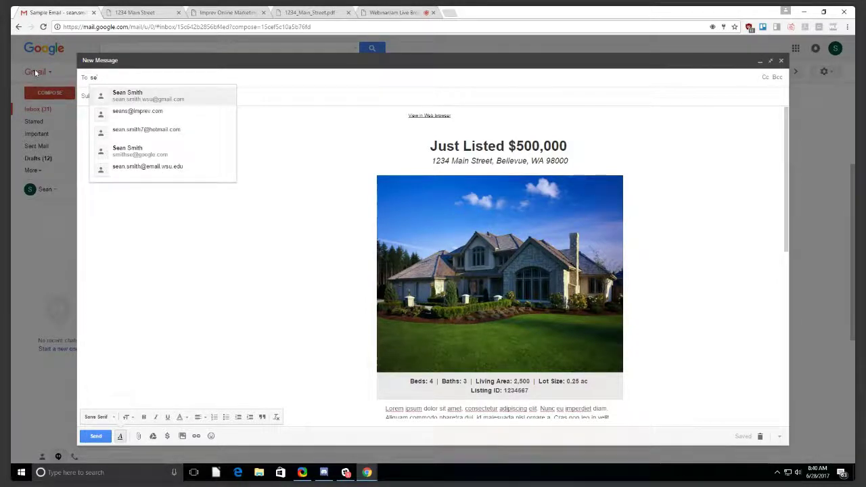
click(783, 61)
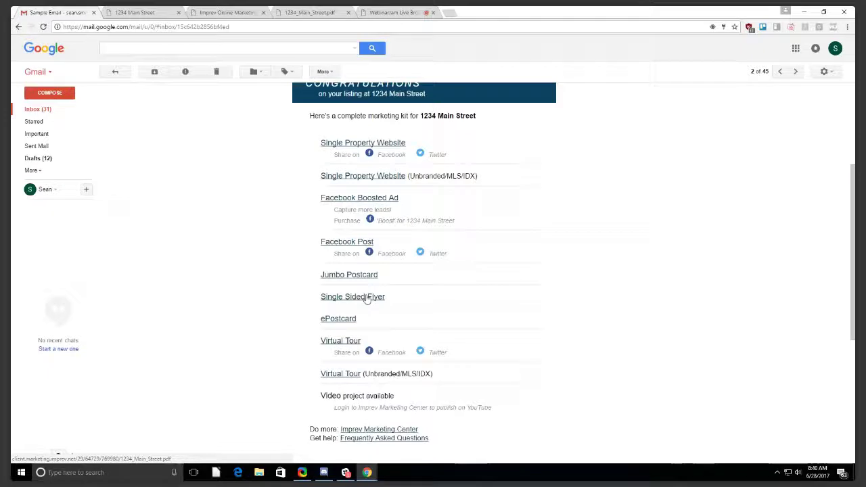
Close the 1234 Main Street ePostcard listing tab, leaving the Imprev Portfolio of Projects showing.
scroll(373, 291, down, 1)
scroll(433, 283, up, 2)
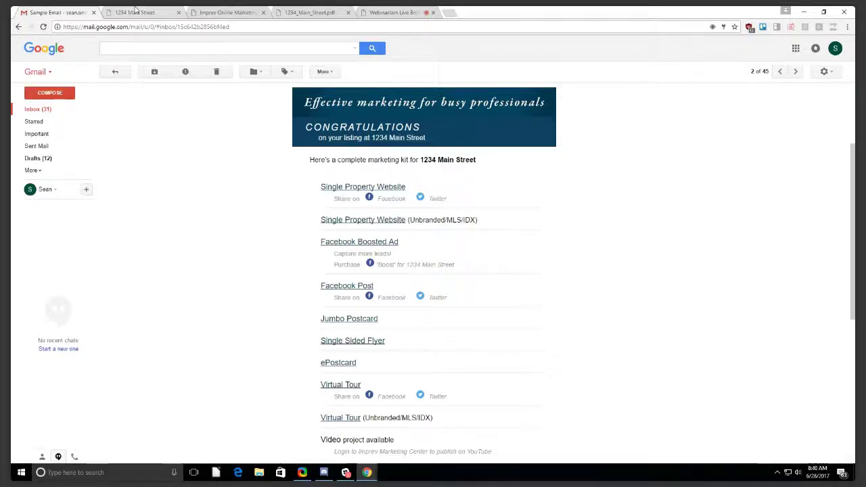
click(135, 11)
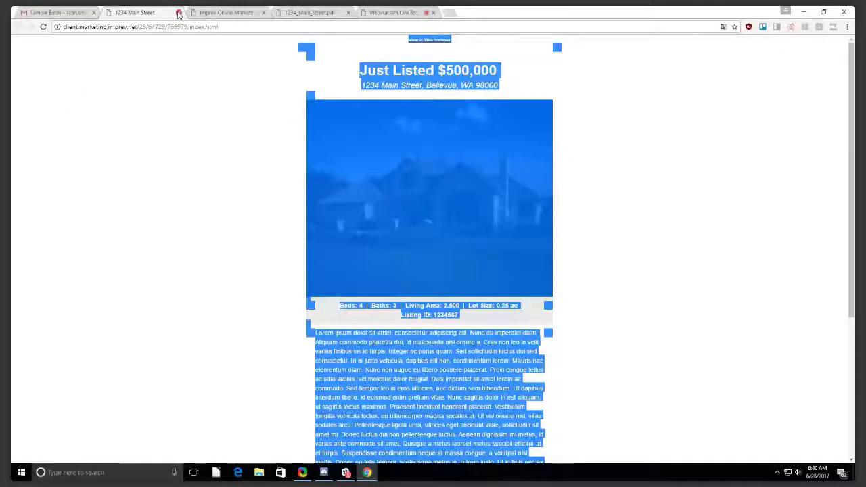
click(178, 13)
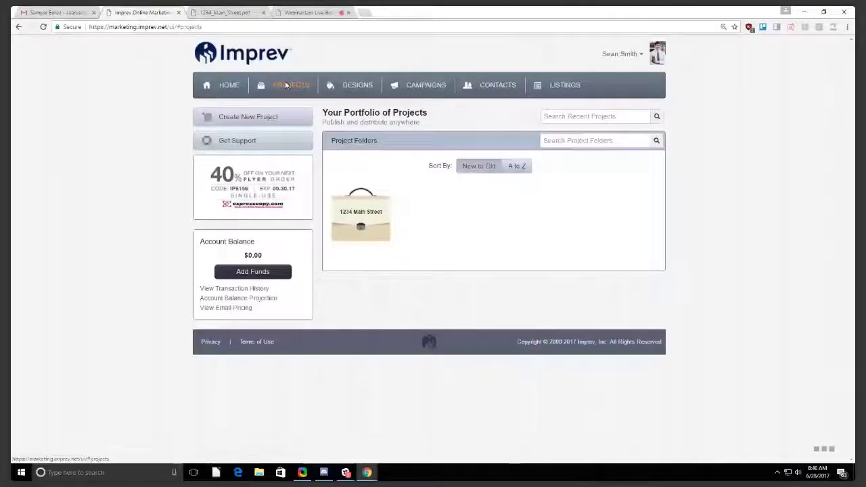
View the recent 1234 Main Street projects under PROJECTS, then switch back to the Gmail marketing kit email.
click(285, 86)
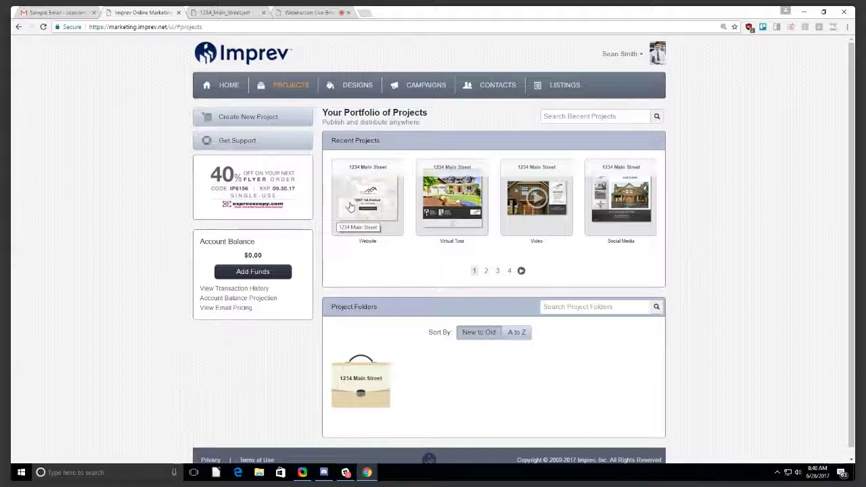
click(798, 473)
click(708, 359)
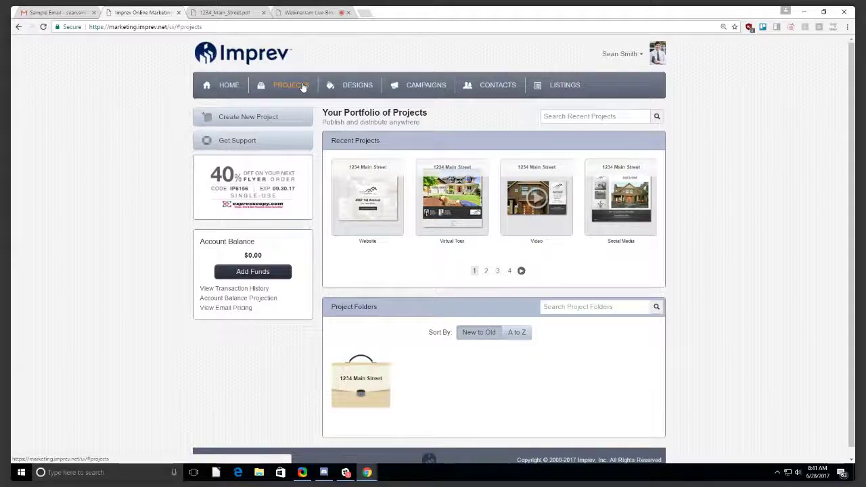
key(ctrl+1)
scroll(350, 298, down, 1)
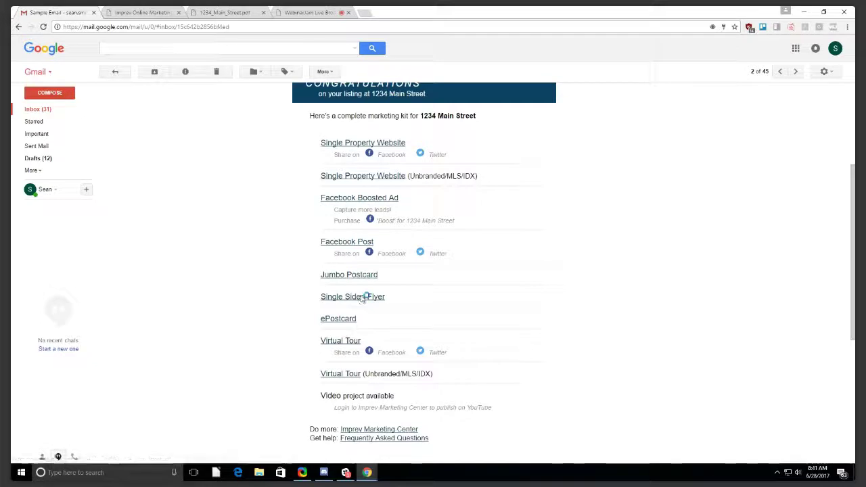
Open the Single Sided Flyer PDF, highlight the agent's licence line, then return to the Imprev tab.
click(363, 298)
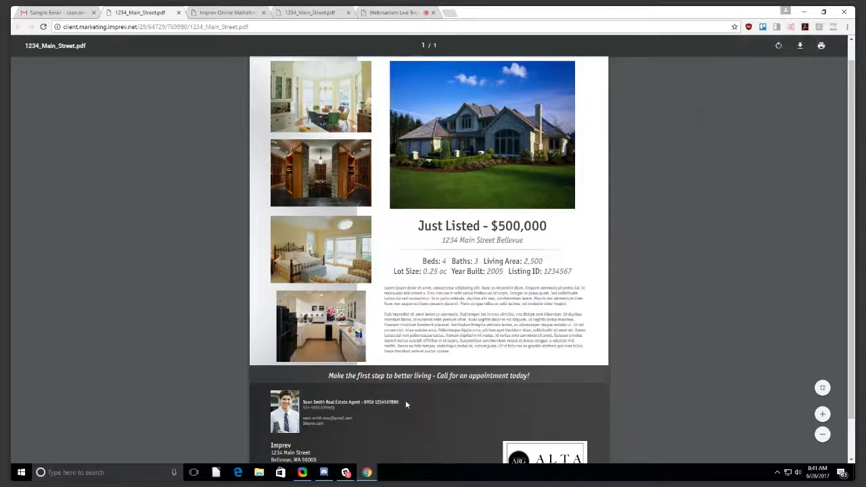
drag(401, 402, 365, 402)
click(365, 402)
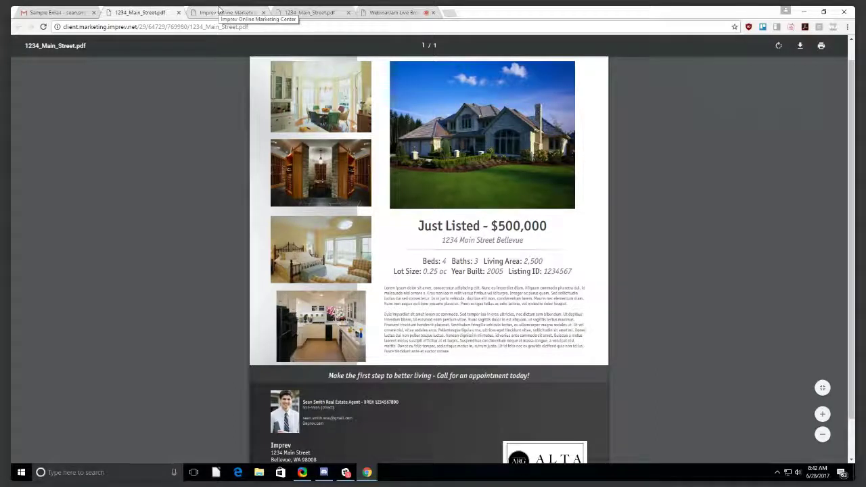
click(219, 9)
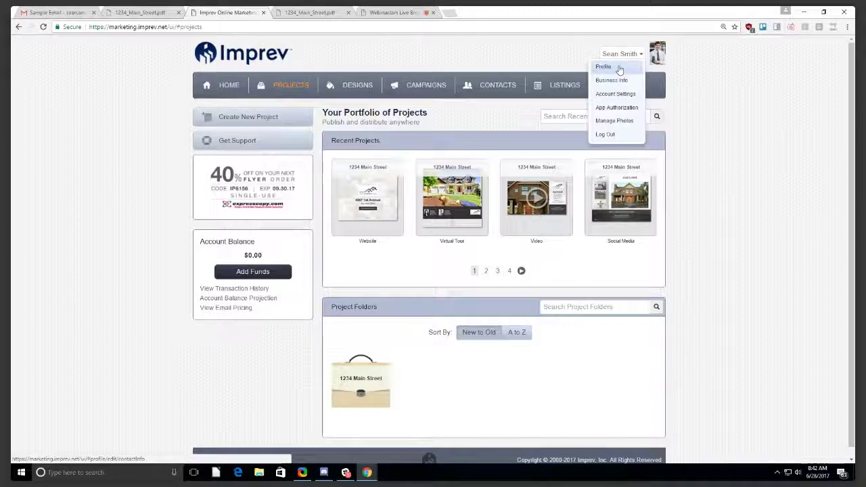
Open Profile and point out the Title's licence number, the Phone 1 number and its Direct type.
click(620, 70)
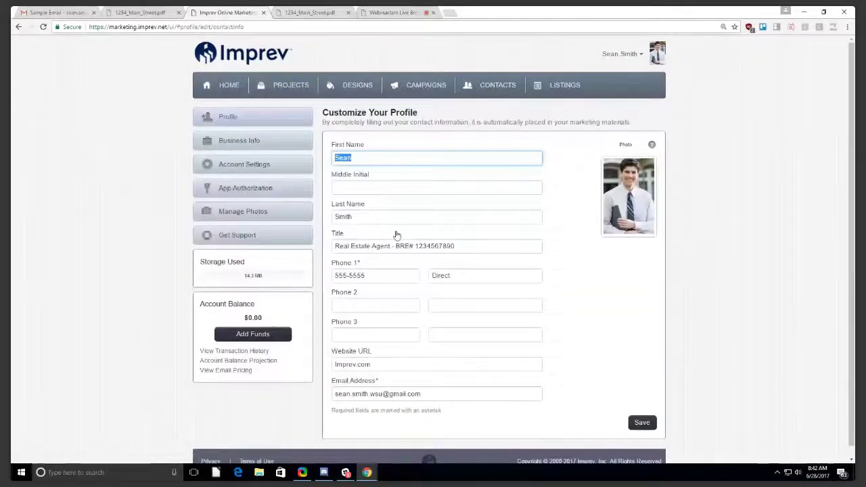
click(336, 246)
drag(336, 246, 384, 245)
drag(458, 246, 398, 248)
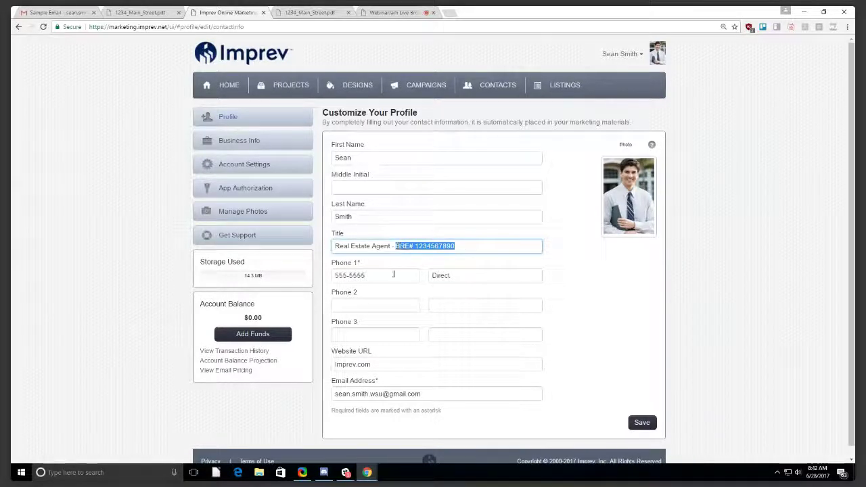
click(392, 275)
click(465, 277)
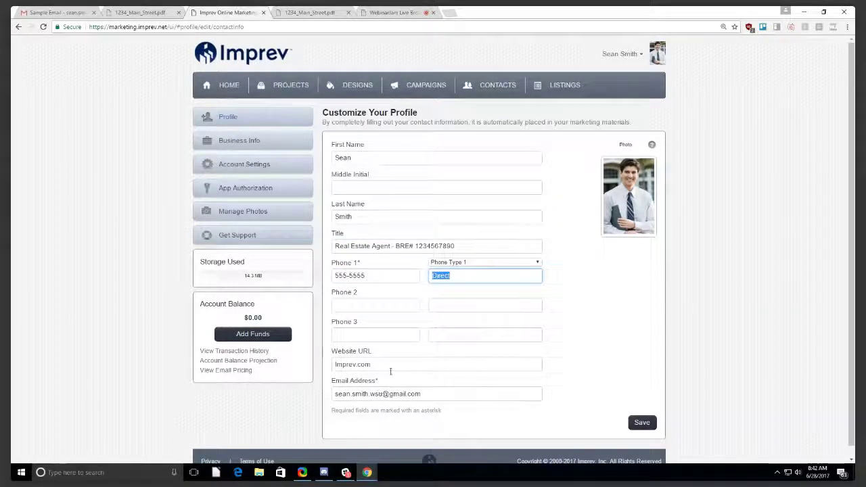
Highlight the Imprev.com website address and the profile email address.
drag(412, 368, 291, 364)
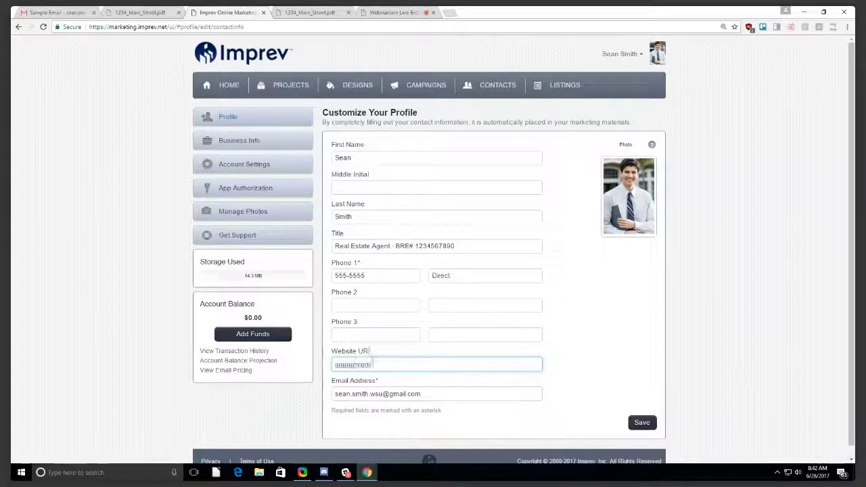
click(382, 364)
drag(382, 364, 296, 367)
drag(425, 369, 291, 368)
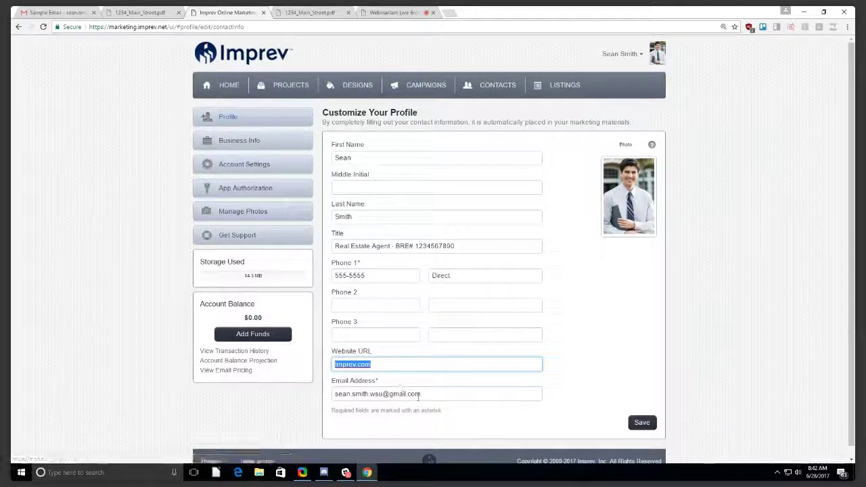
drag(437, 395, 331, 393)
click(445, 396)
drag(445, 396, 329, 393)
click(440, 395)
drag(440, 395, 323, 394)
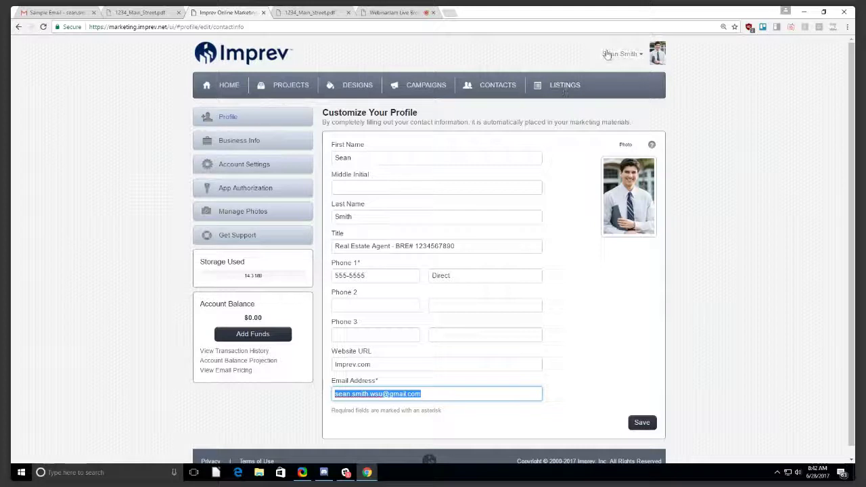
click(620, 54)
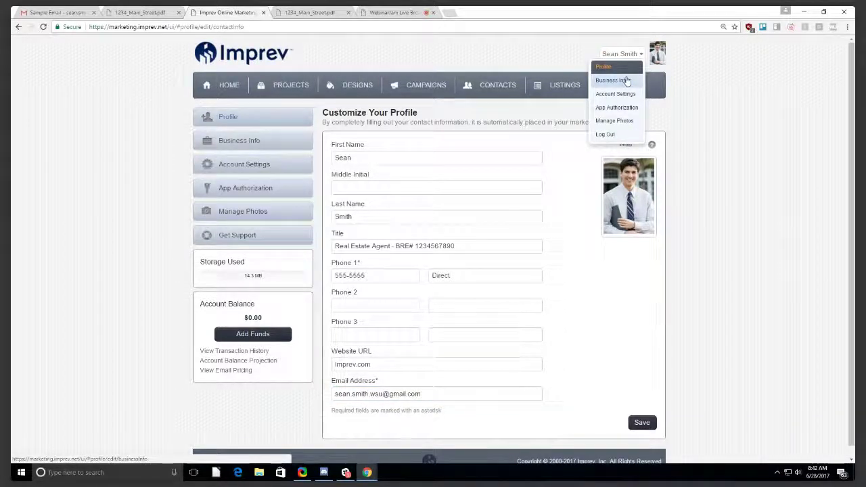
click(626, 81)
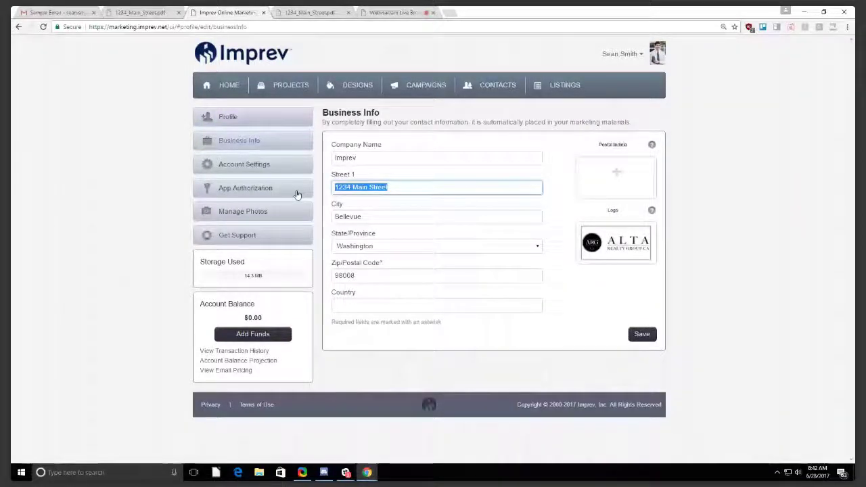
key(shift+Tab)
key(Tab)
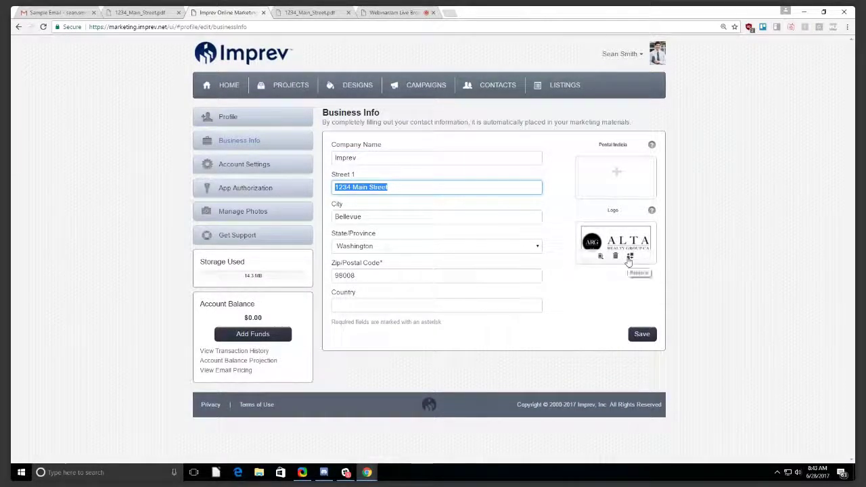
click(628, 259)
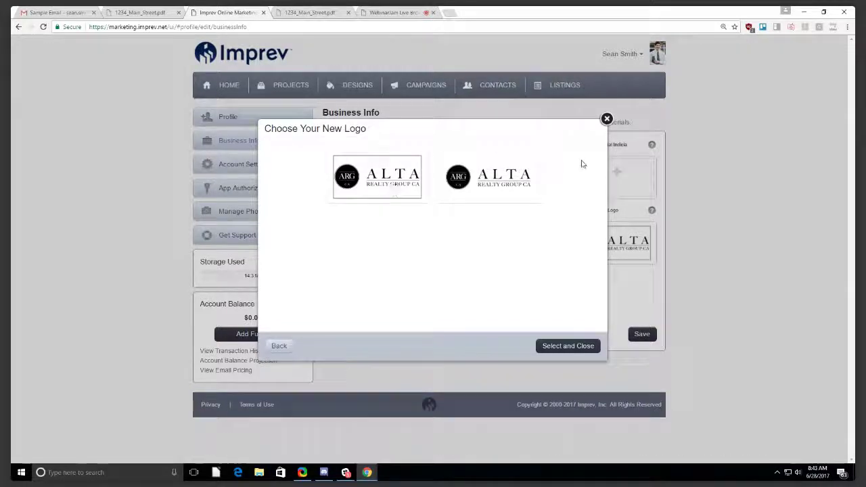
click(607, 119)
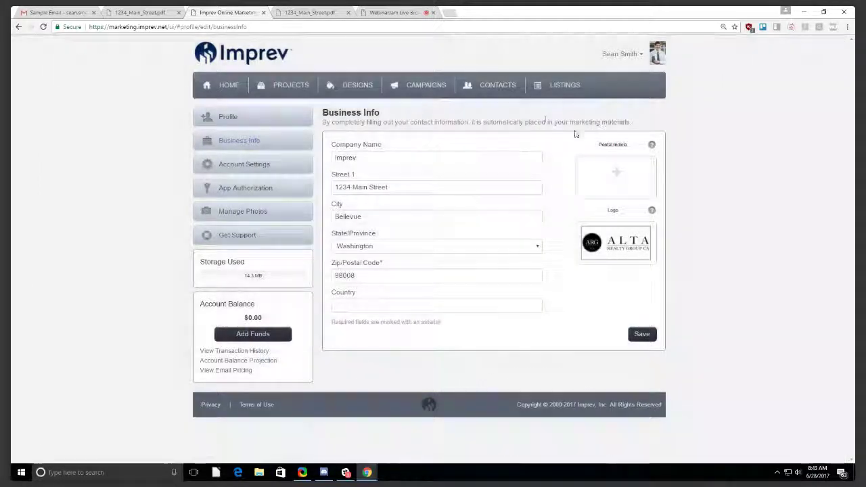
click(619, 53)
click(620, 68)
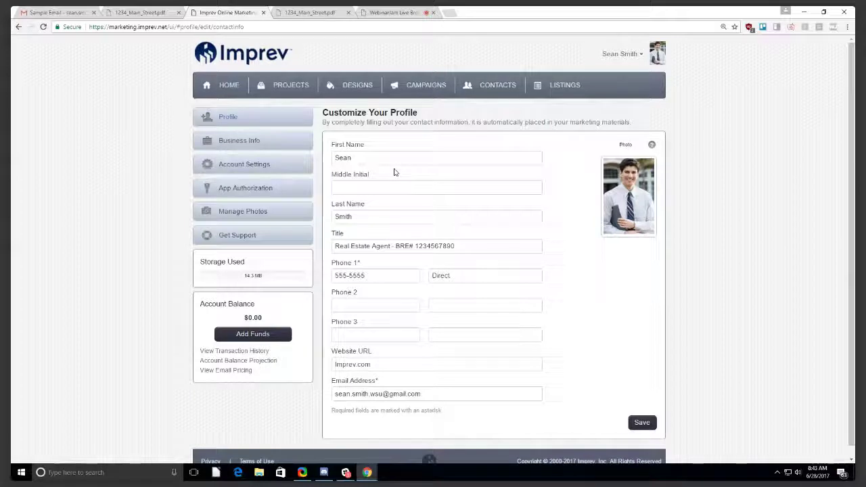
Highlight the licence number in the Title field, deselect it, and return to the Portfolio of Projects.
drag(476, 248, 334, 248)
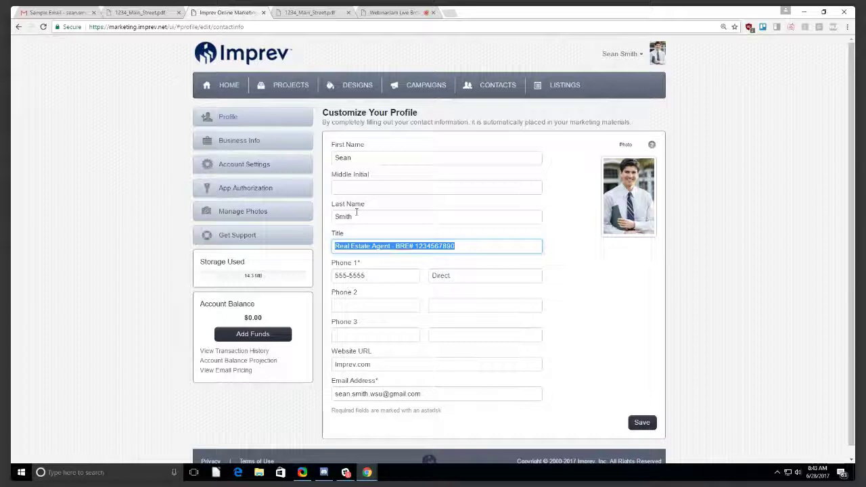
drag(486, 246, 396, 245)
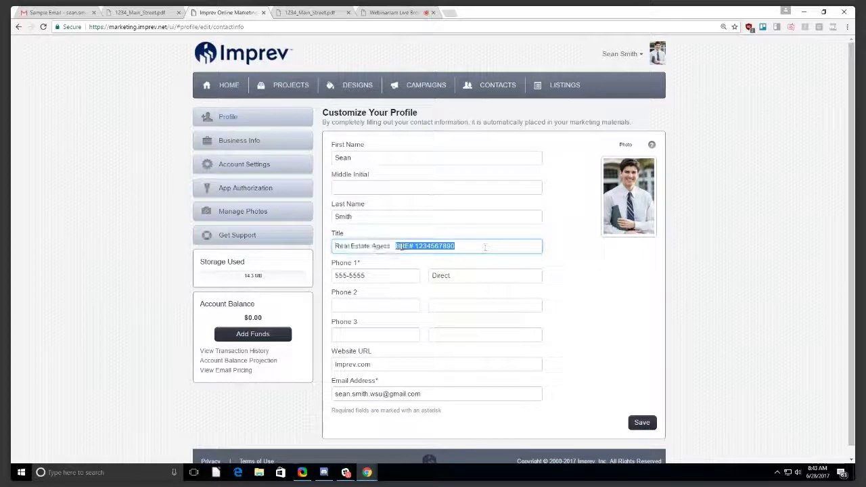
click(486, 241)
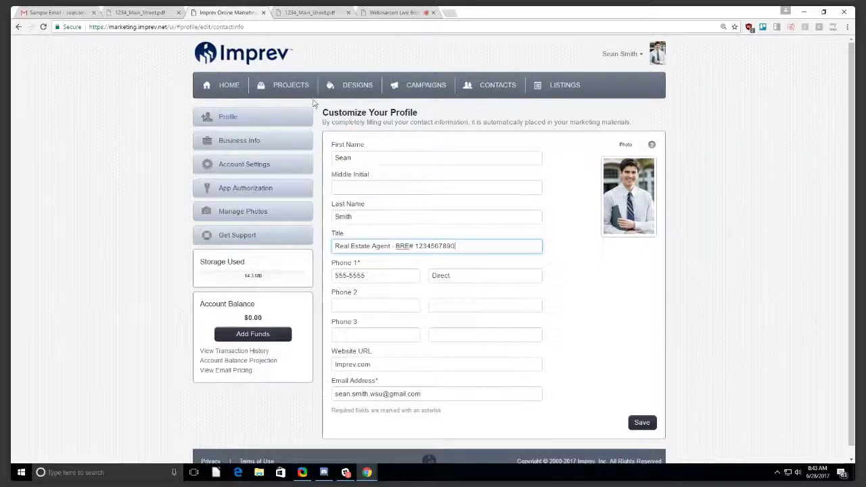
click(286, 86)
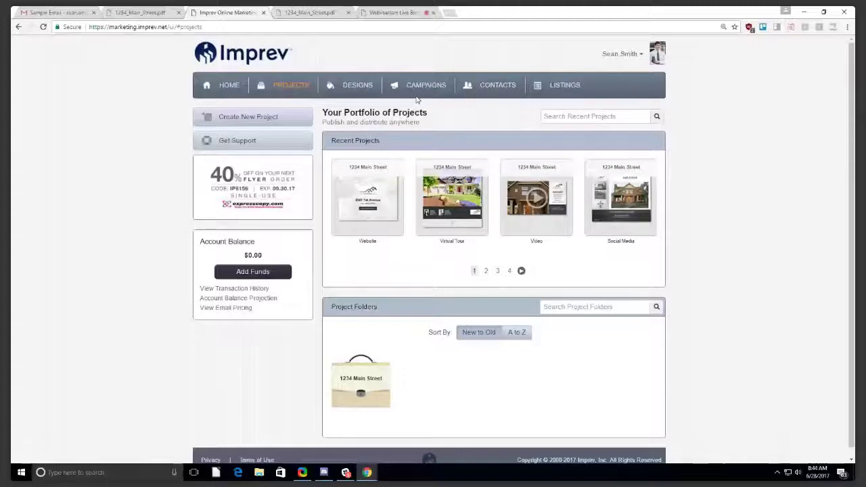
click(477, 87)
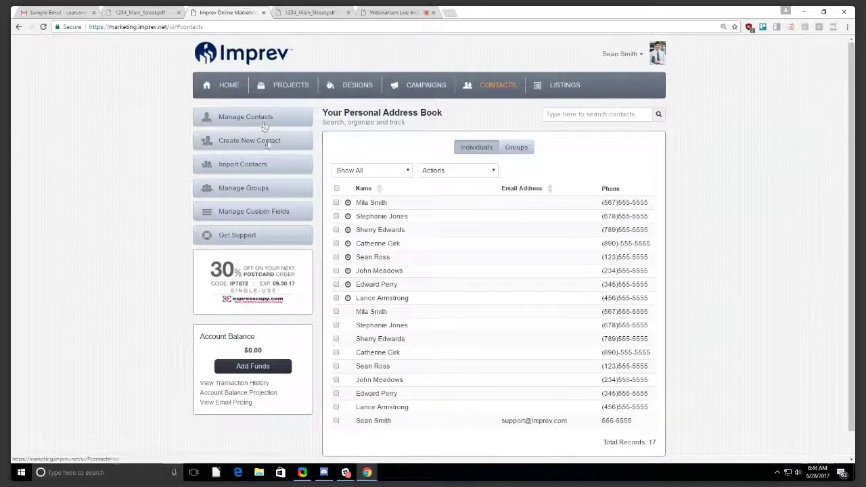
Start a contact import and select the wizard's default group name text.
click(281, 173)
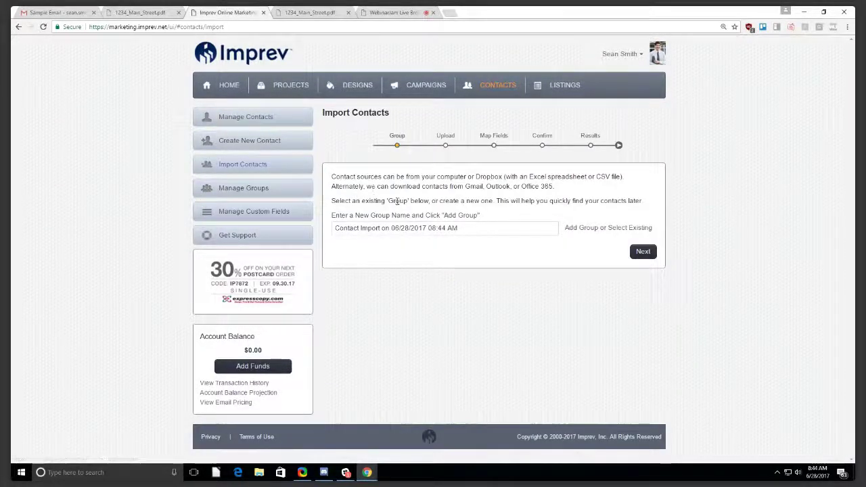
click(493, 230)
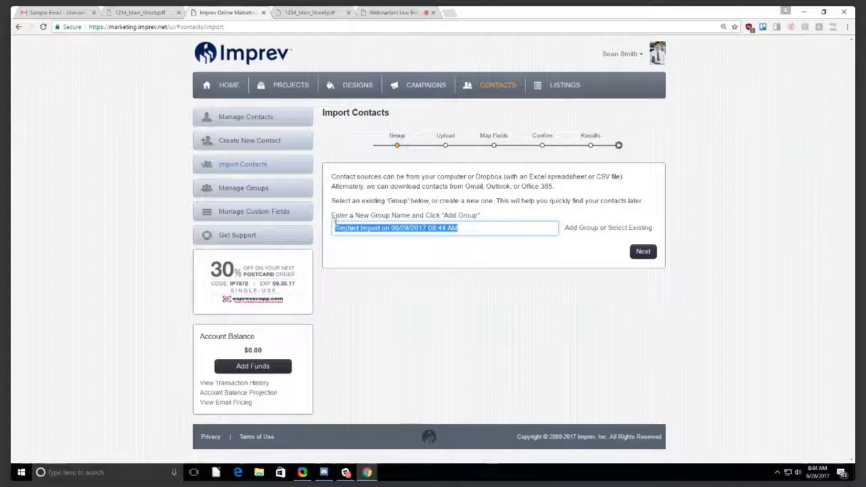
click(479, 228)
drag(480, 228, 344, 228)
click(488, 229)
drag(491, 228, 331, 228)
click(480, 228)
drag(480, 228, 340, 225)
click(341, 228)
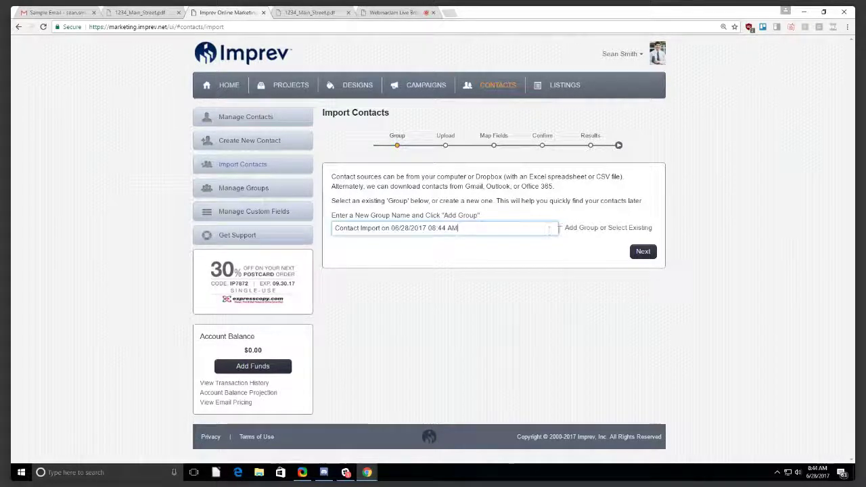
Try the existing Potential Buyers group, then revert to none and restart the wizard.
click(610, 229)
click(464, 231)
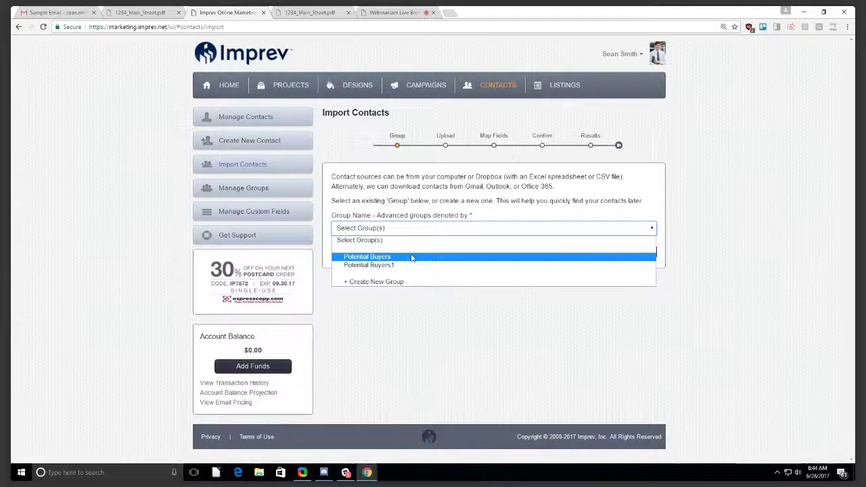
click(412, 258)
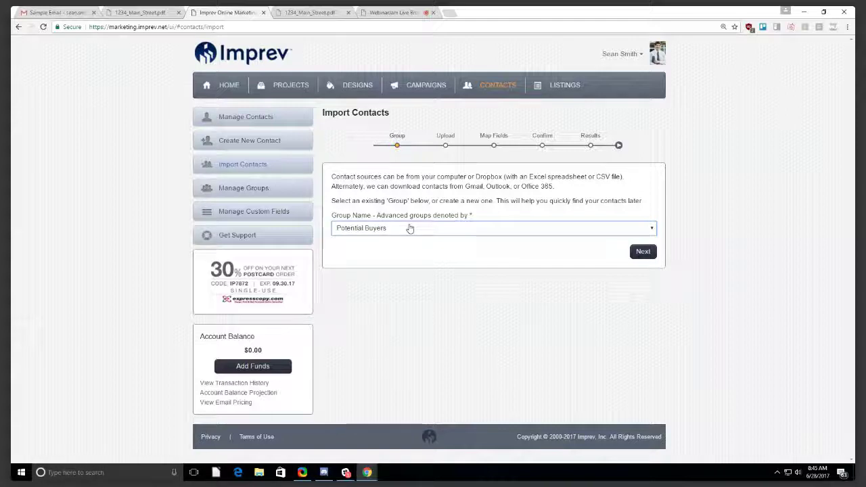
click(410, 229)
click(387, 247)
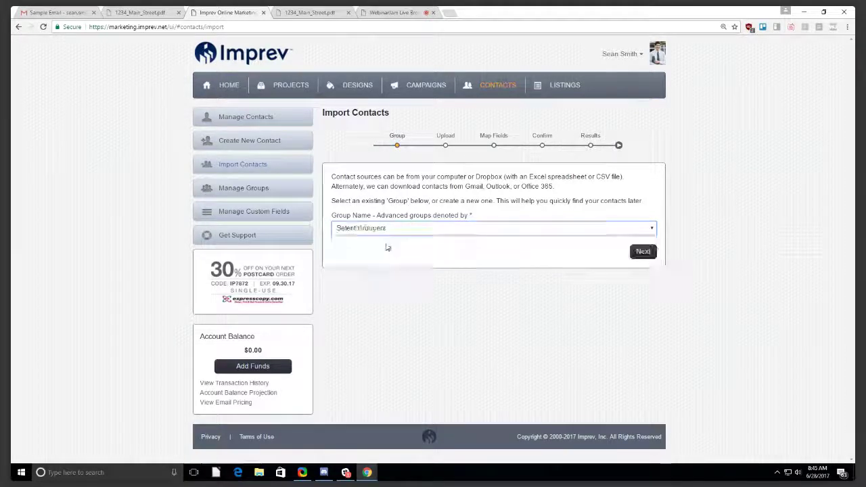
click(272, 165)
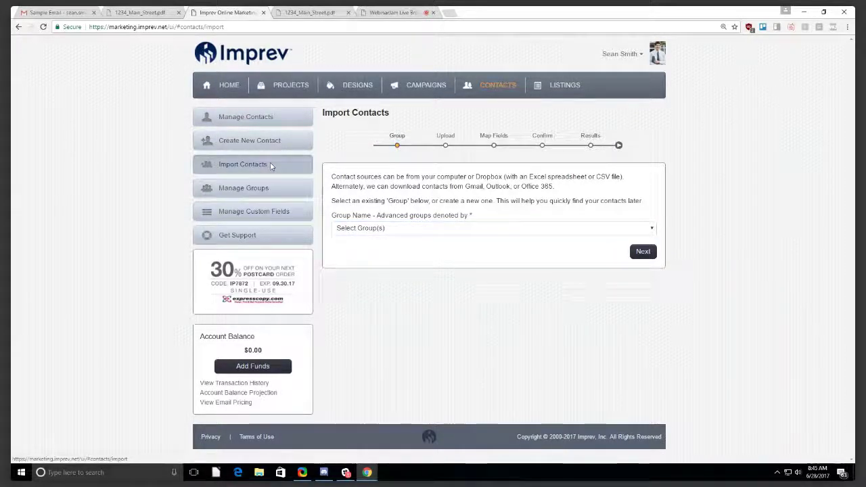
Replace the default group name with 'Associate Real Estate Agents'.
key(BackSpace)
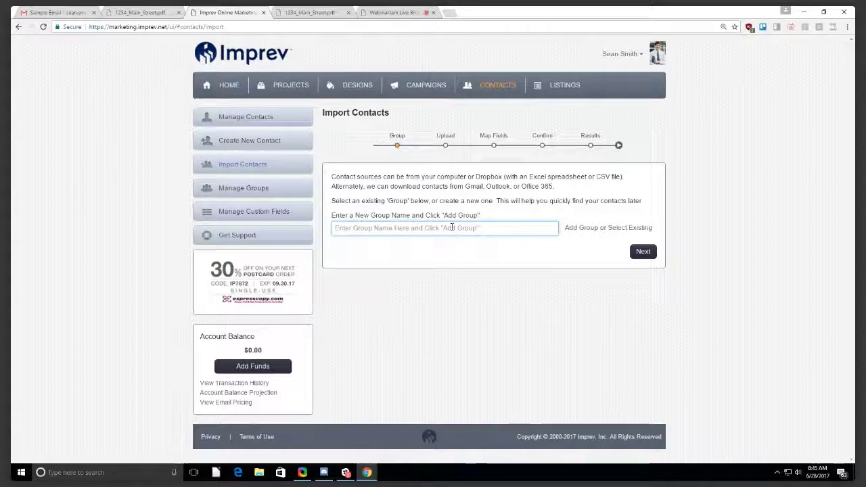
text(Associate Real)
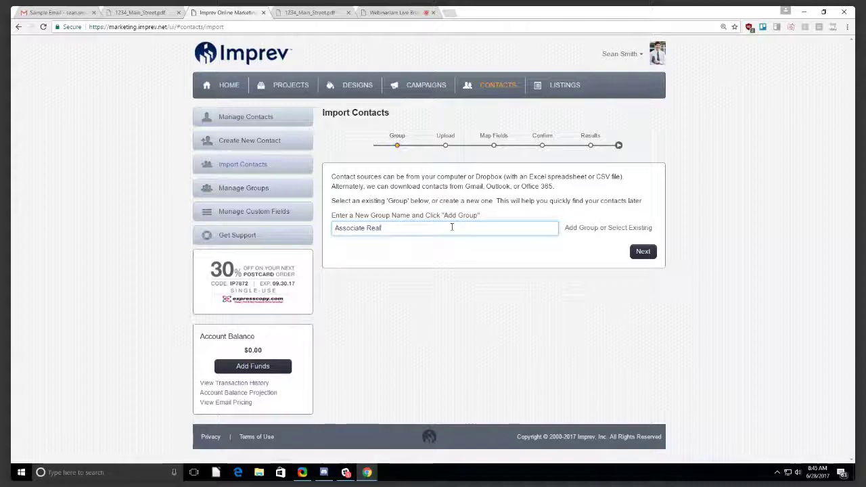
text(Estate Agents)
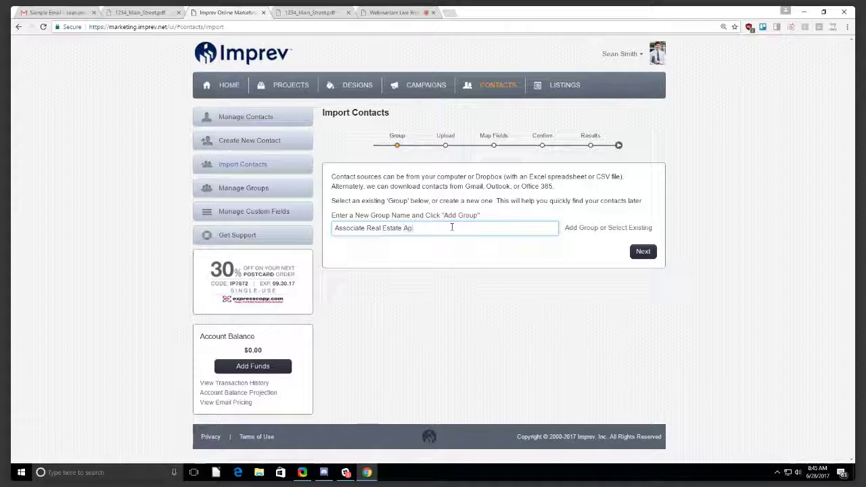
Upload Sample Contacts.xlsx from the Documents folder as an Excel/CSV import.
click(644, 252)
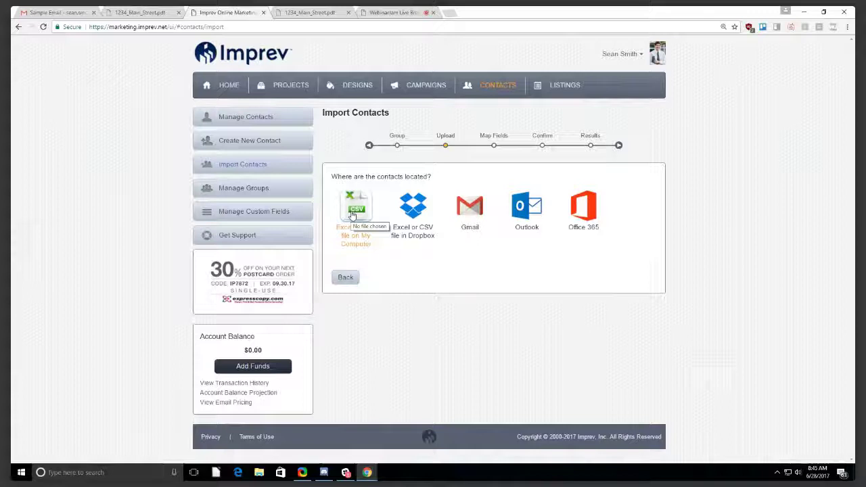
click(352, 216)
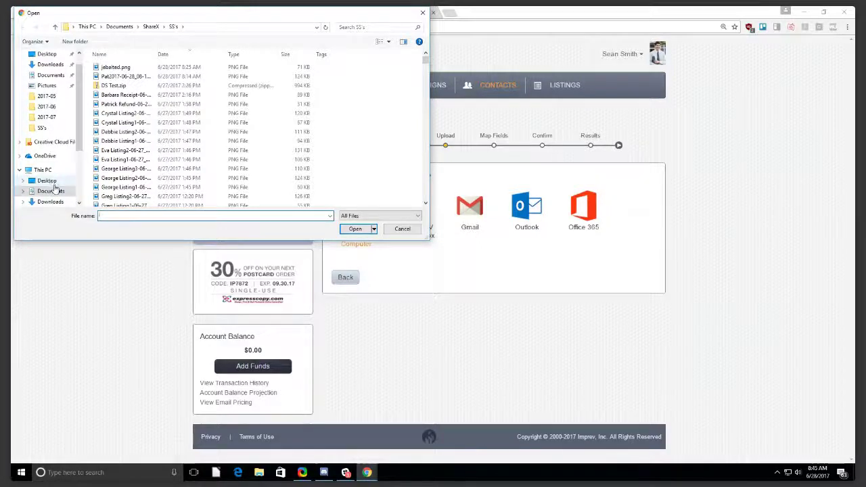
click(47, 180)
click(51, 191)
scroll(117, 159, down, 4)
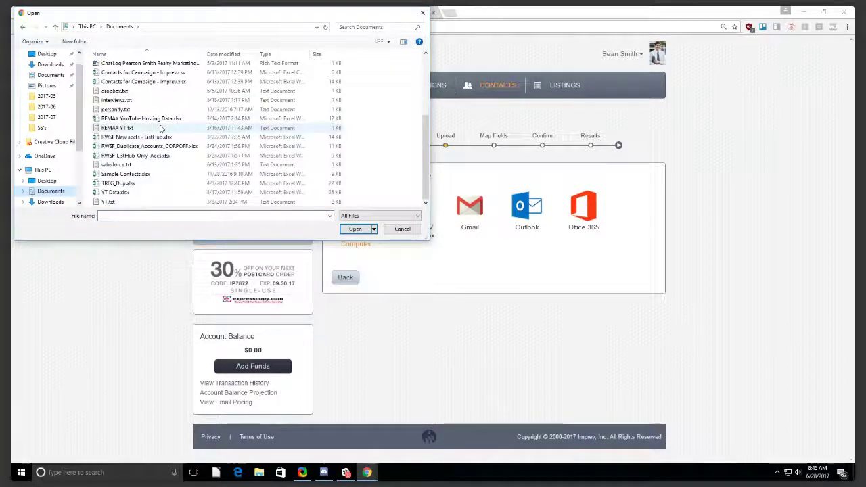
click(188, 175)
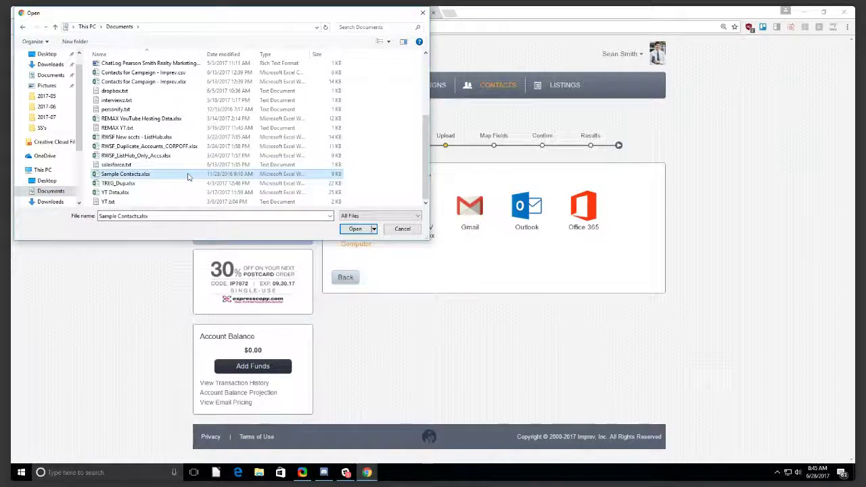
double_click(189, 176)
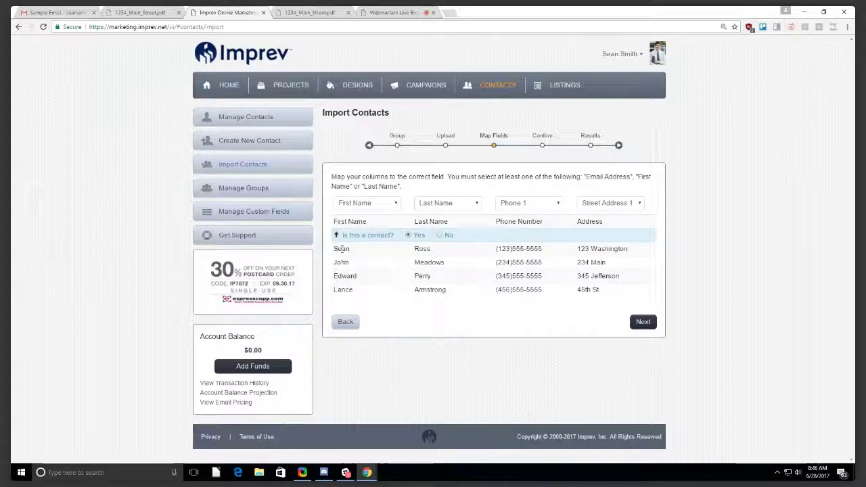
click(371, 203)
click(363, 224)
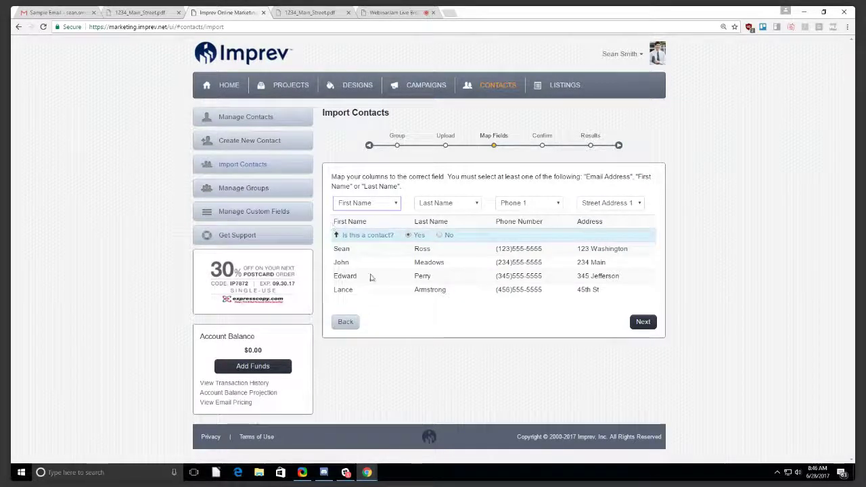
click(373, 209)
click(365, 273)
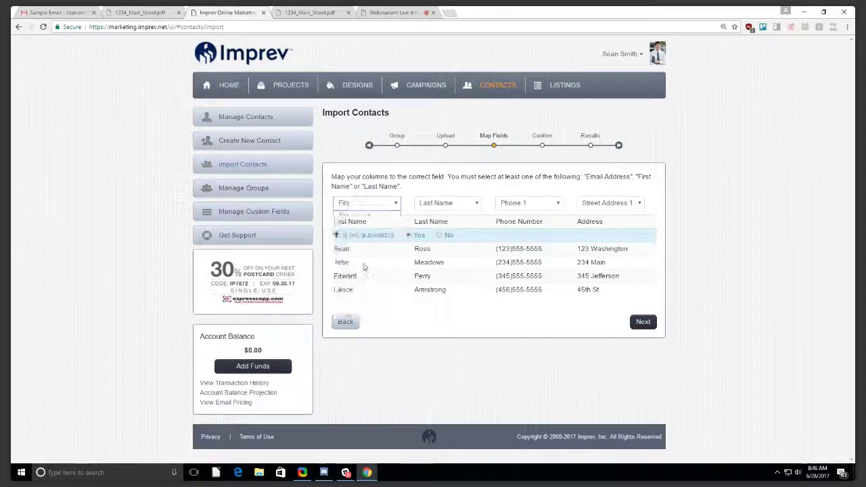
click(363, 203)
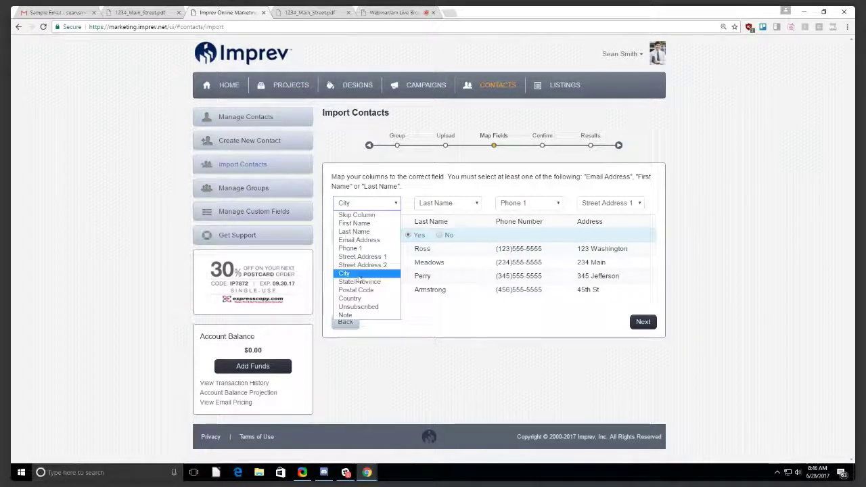
click(354, 223)
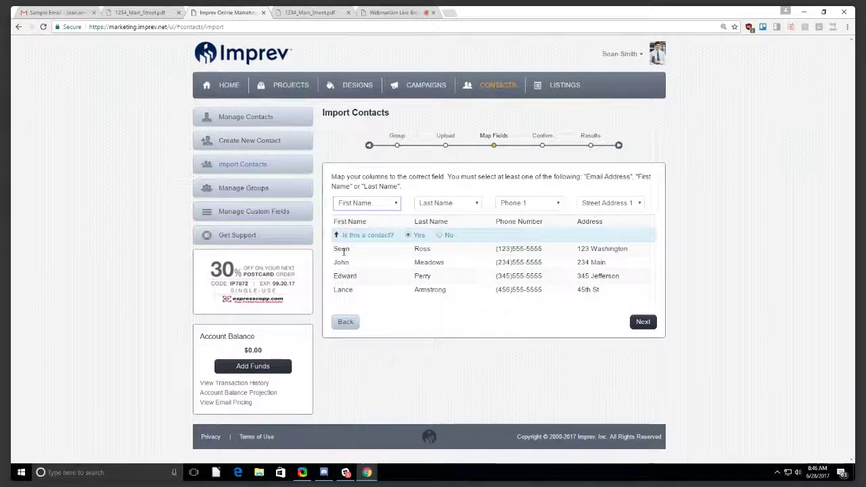
click(447, 203)
click(437, 228)
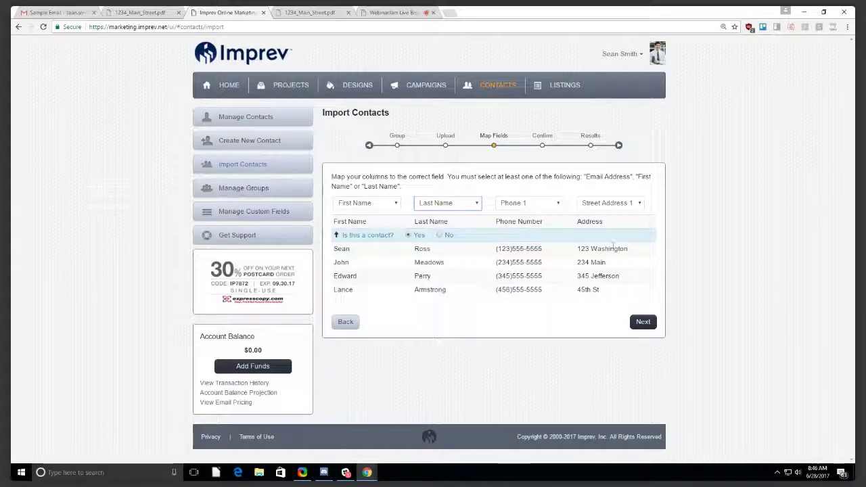
click(415, 203)
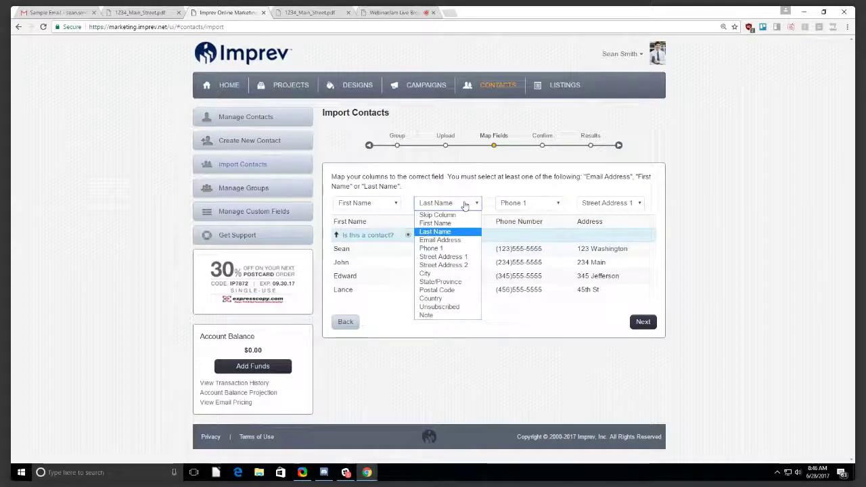
click(437, 228)
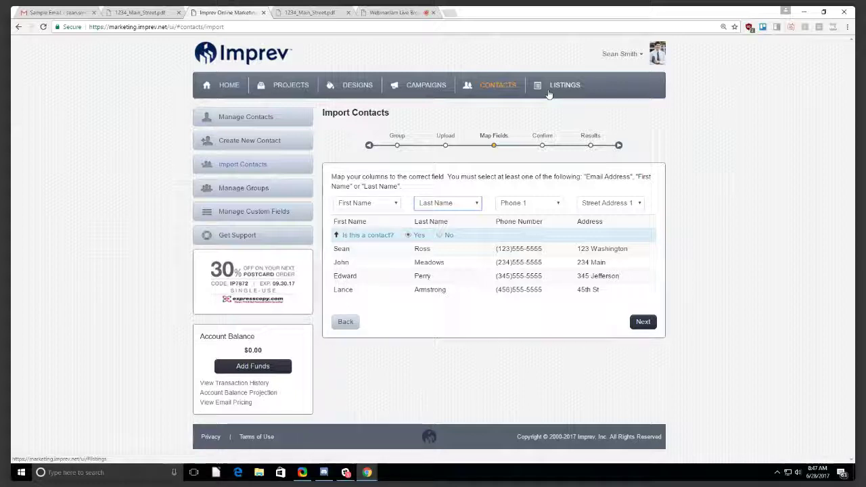
click(621, 54)
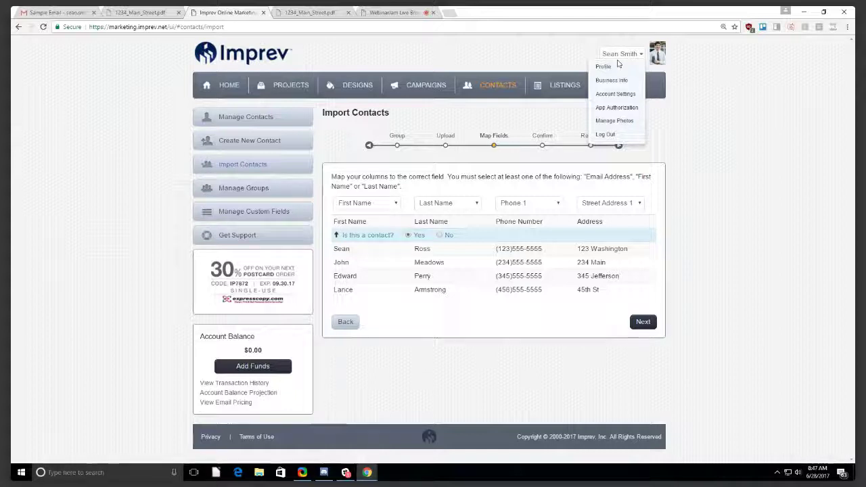
click(560, 85)
click(609, 161)
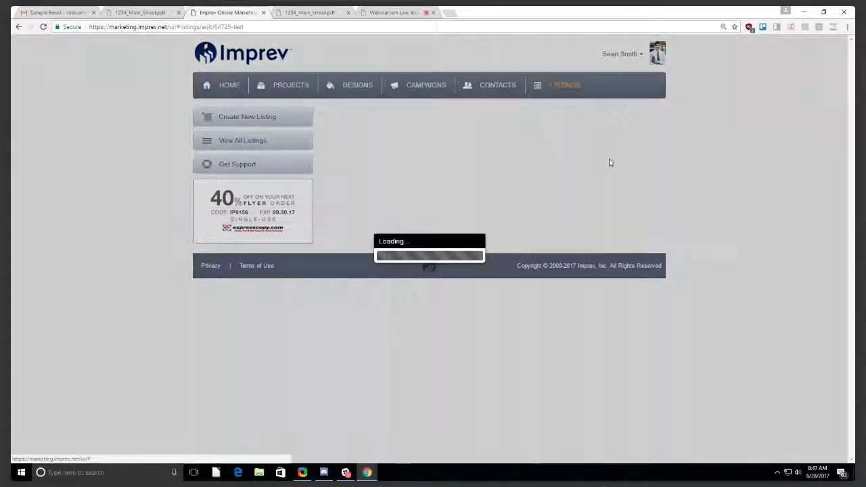
click(597, 171)
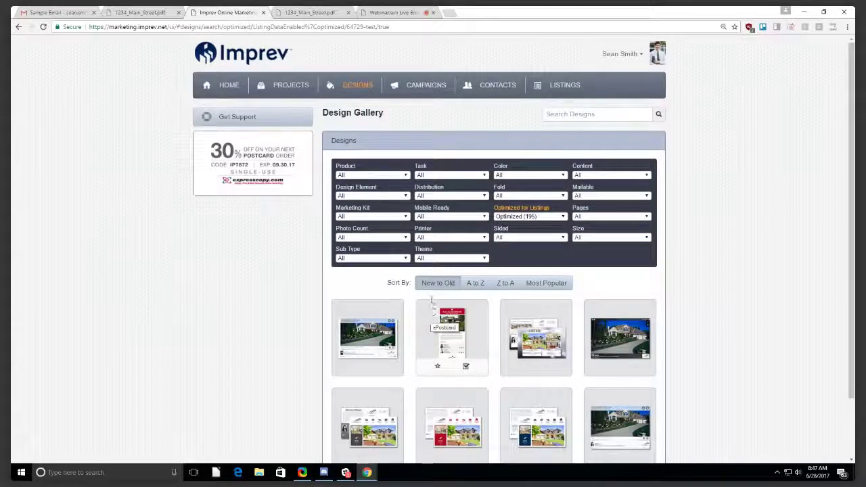
click(356, 90)
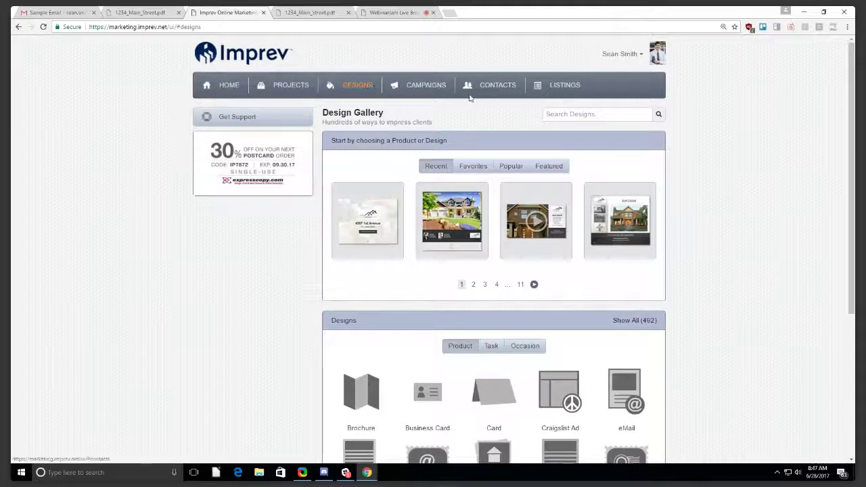
click(562, 91)
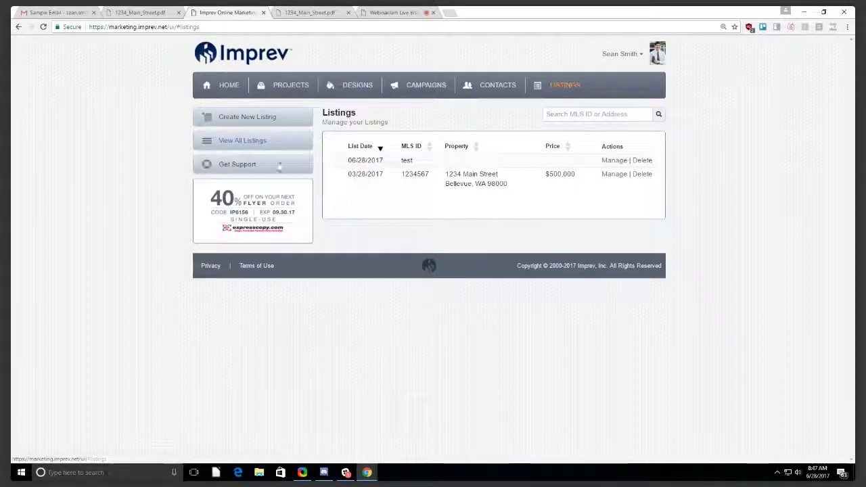
click(256, 123)
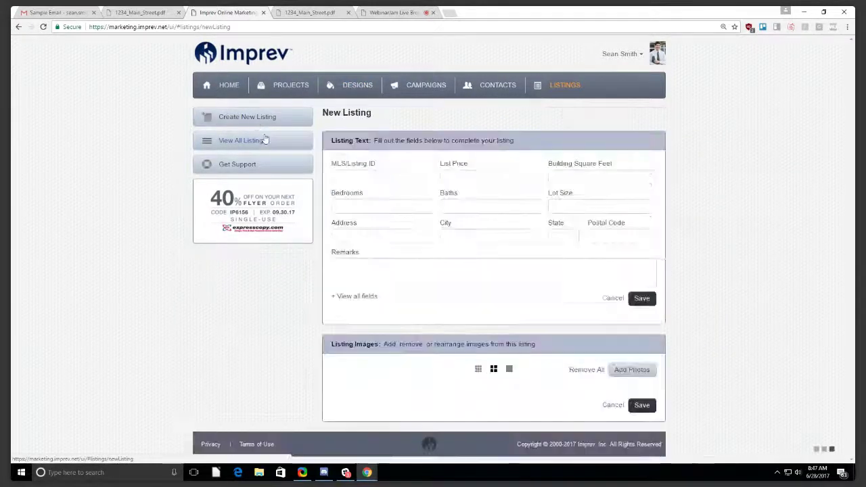
click(389, 178)
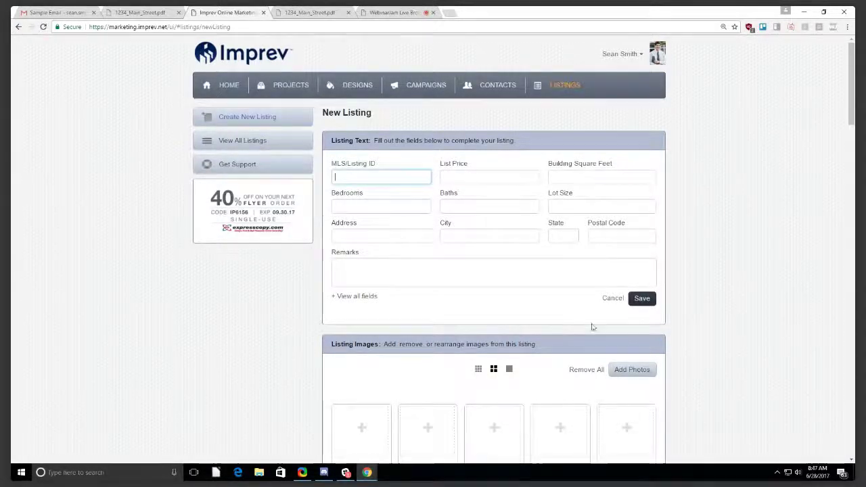
scroll(576, 309, down, 3)
scroll(467, 223, up, 3)
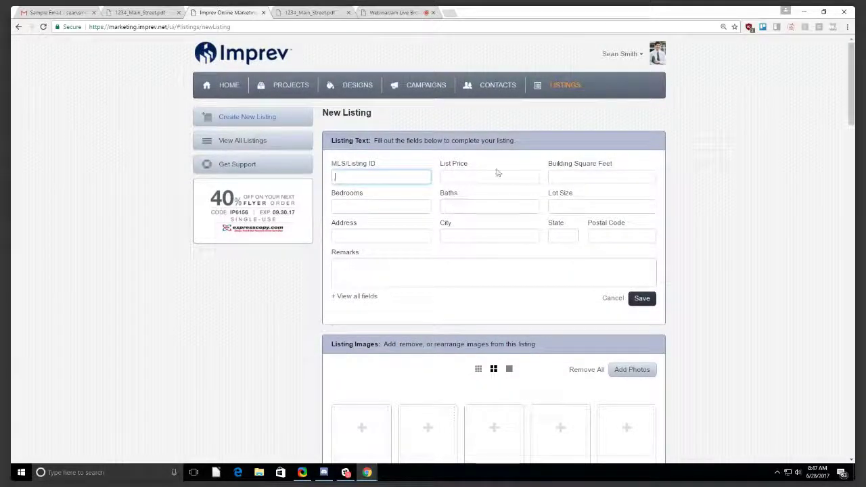
click(573, 85)
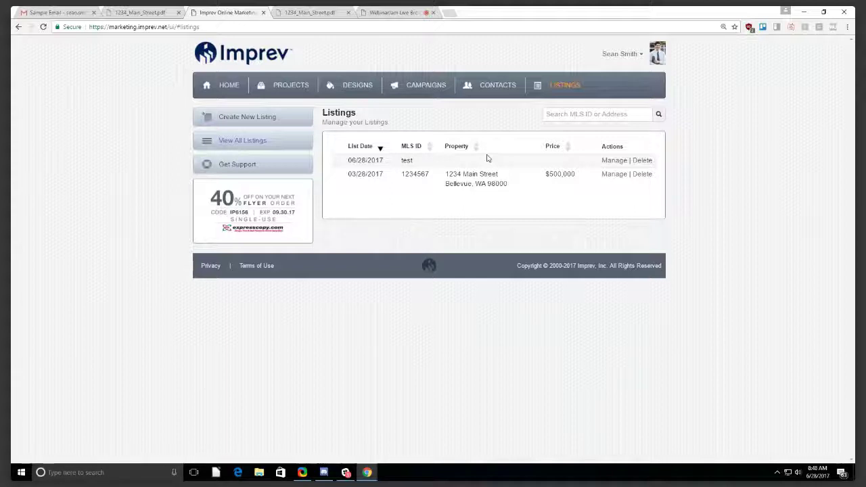
Open the 1234 Main Street flyer from Projects for editing and preview its layout.
click(301, 88)
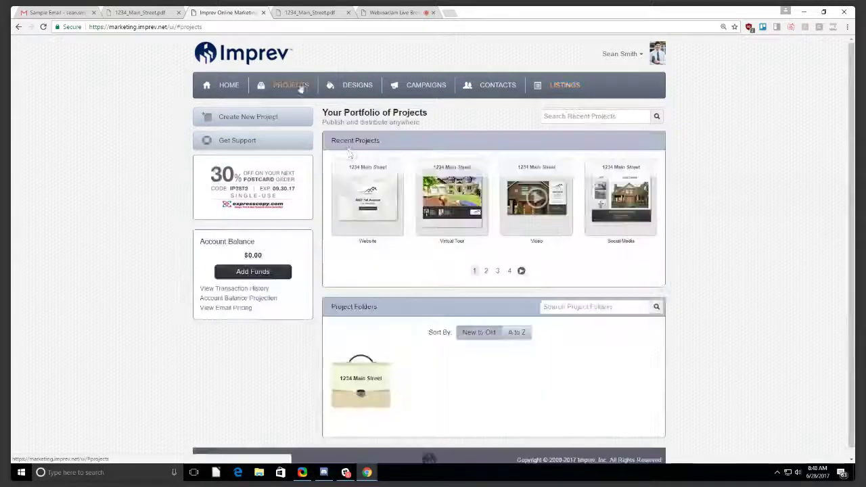
click(522, 272)
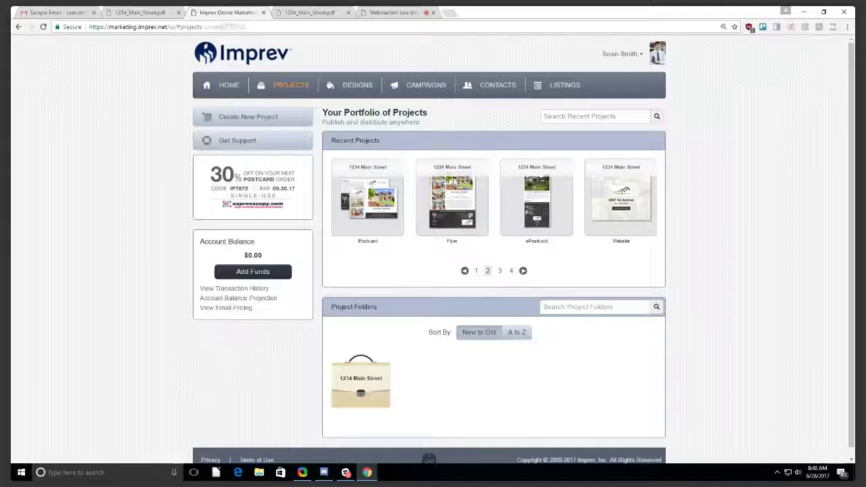
click(455, 184)
click(596, 186)
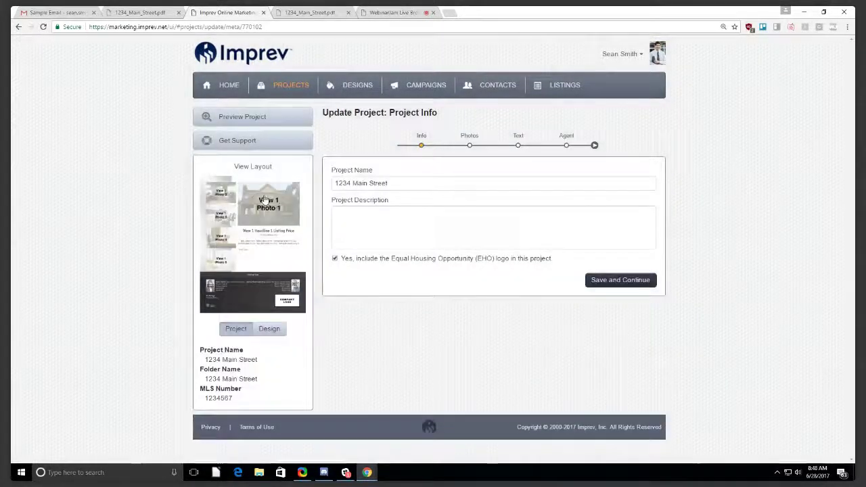
click(265, 200)
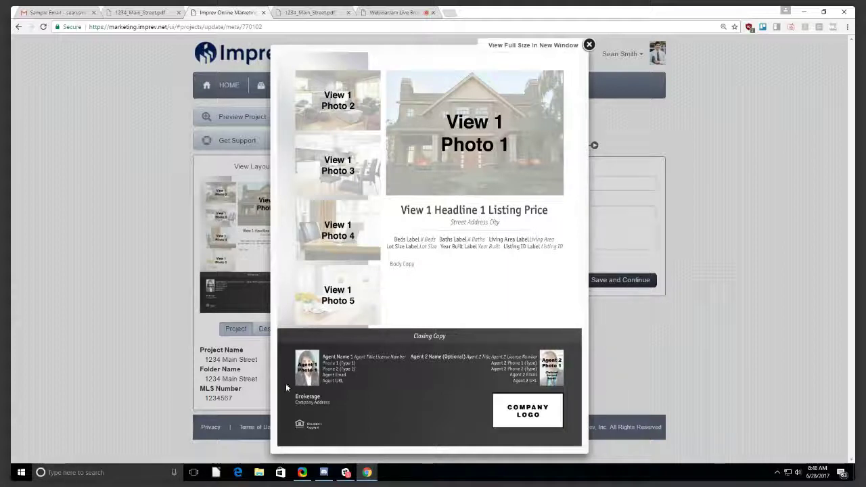
click(588, 45)
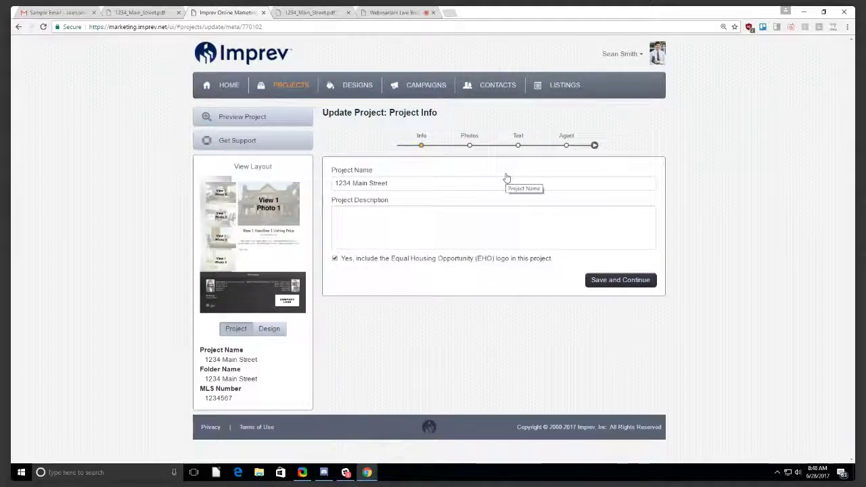
Review the flyer's Text step, checking the Agent 2 title, license and phone fields.
click(519, 138)
scroll(489, 212, down, 15)
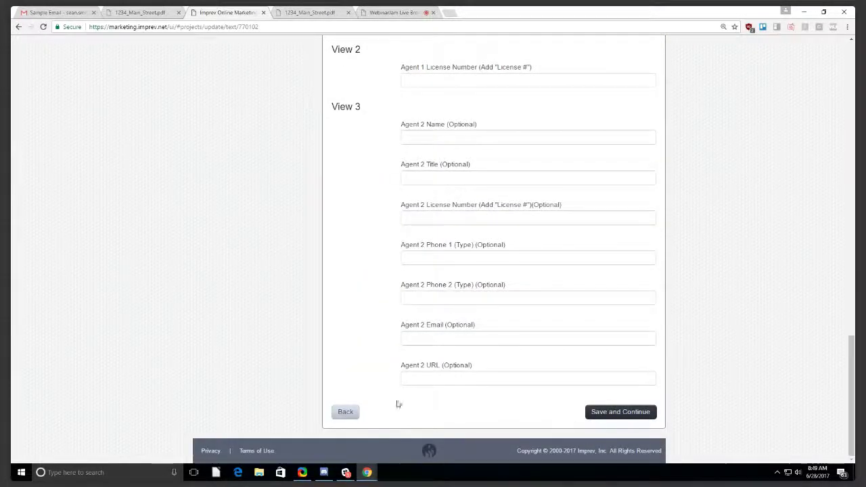
click(451, 176)
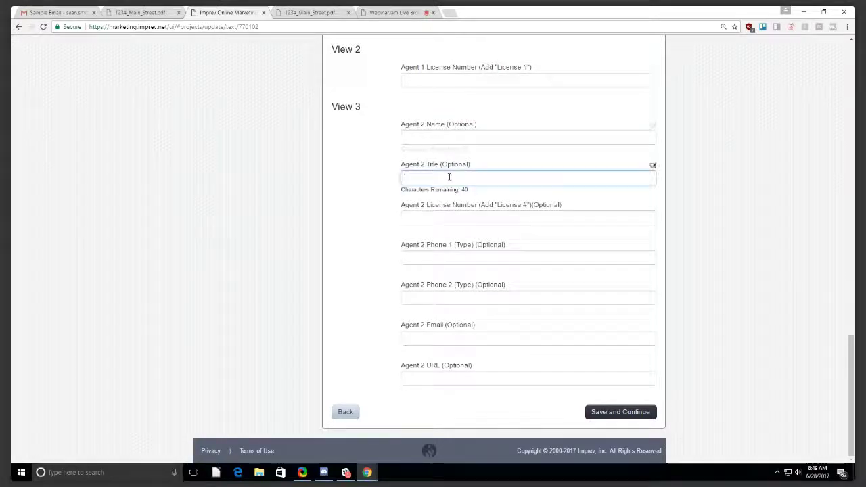
click(472, 216)
click(413, 256)
click(449, 300)
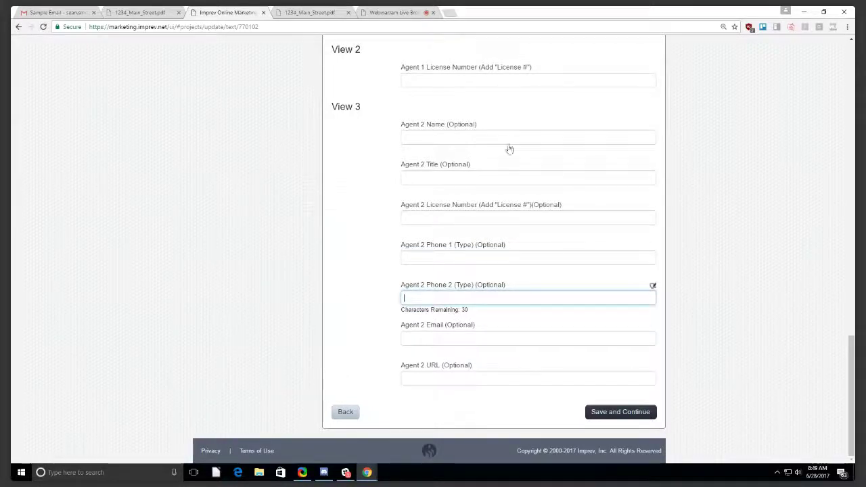
scroll(497, 246, up, 15)
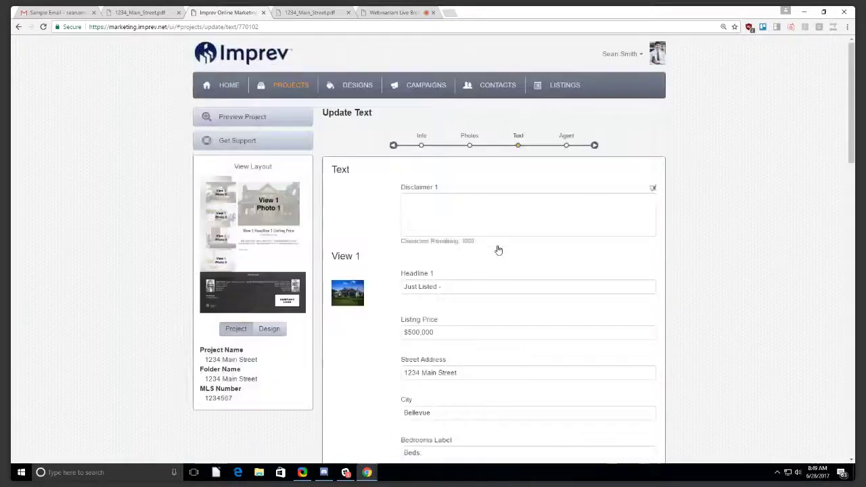
Check the Agent Info step, then move through Designs to the Campaigns page.
click(569, 137)
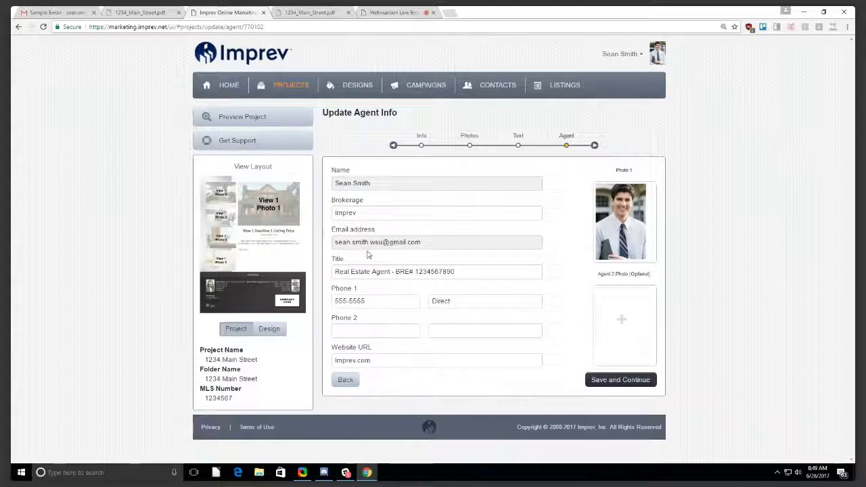
click(362, 96)
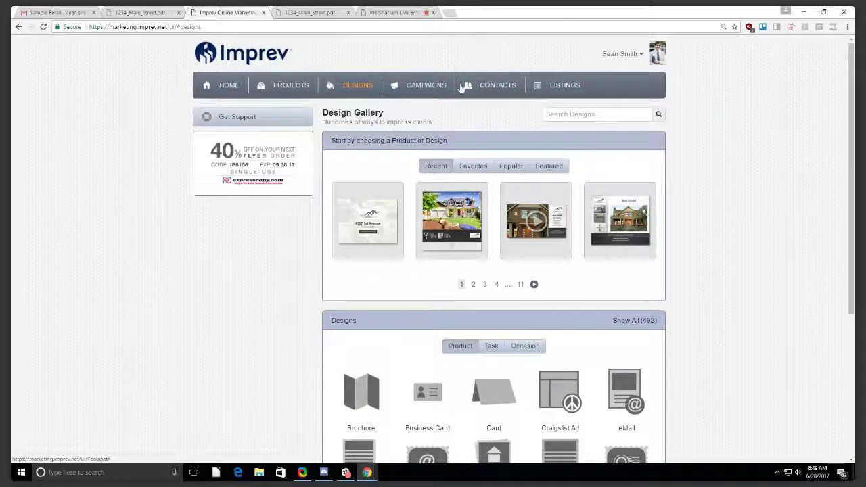
click(431, 90)
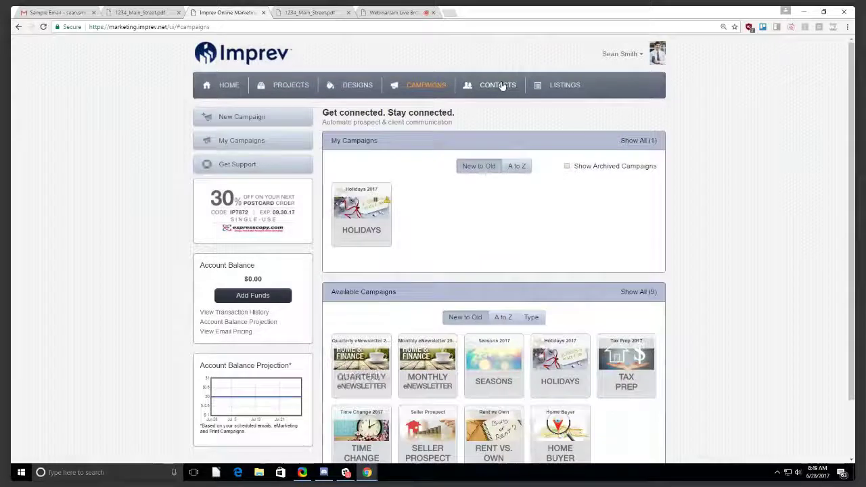
Browse Contacts, Listings and Campaigns, ending on the full address book of 17 contacts.
click(501, 85)
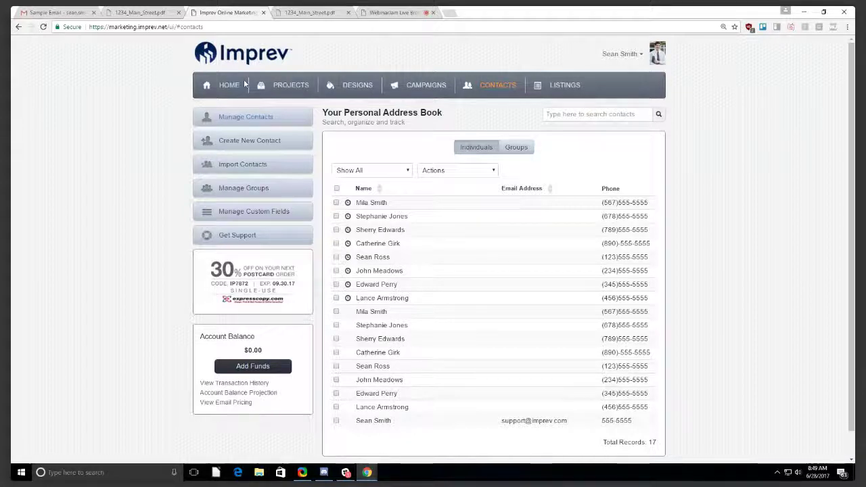
click(302, 121)
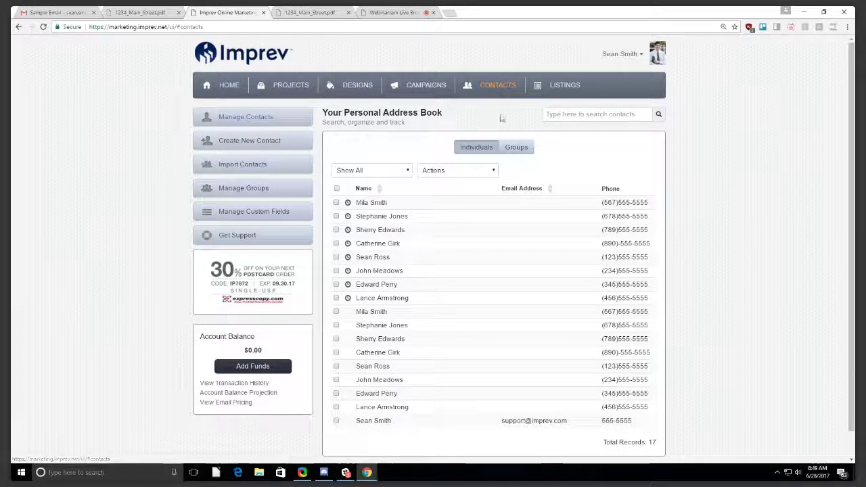
click(563, 88)
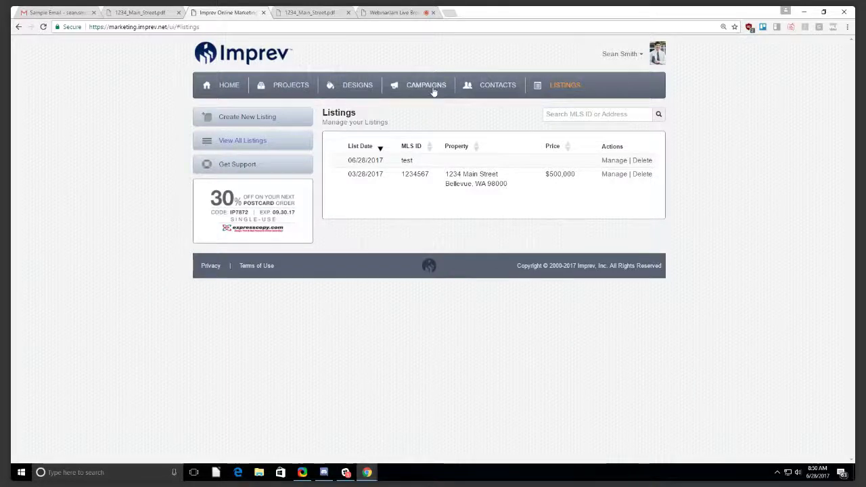
click(434, 92)
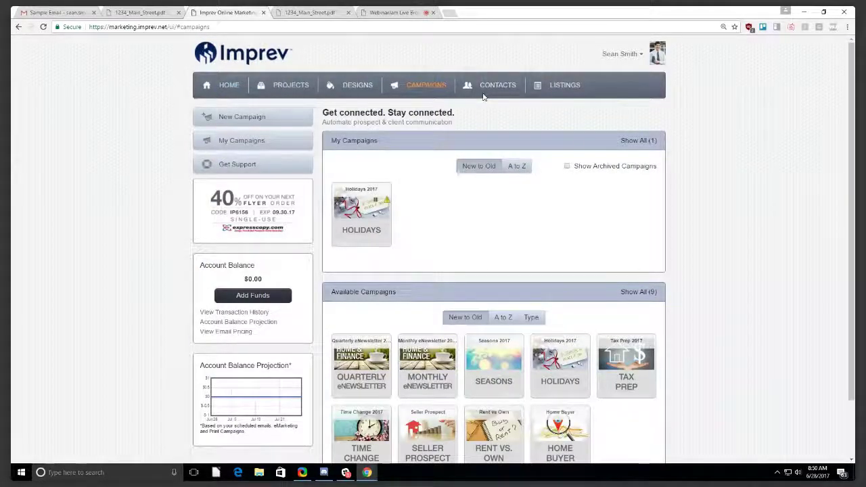
click(493, 87)
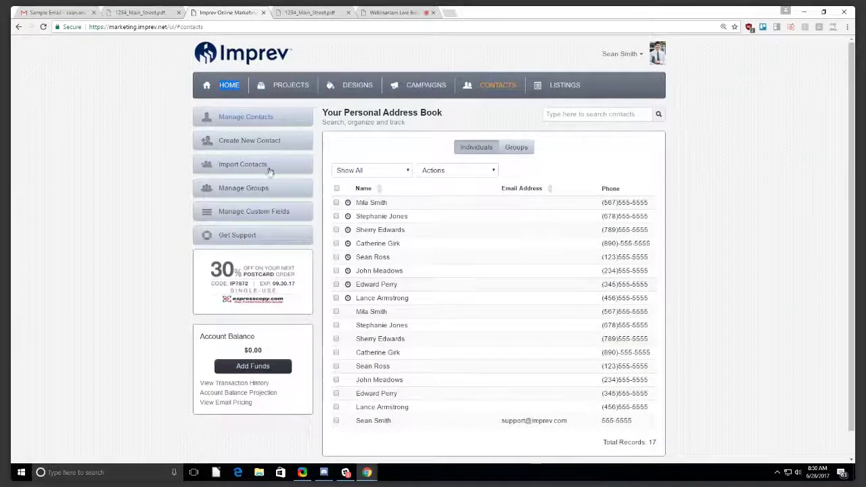
Start a contact import into a new group named Test123.
click(248, 164)
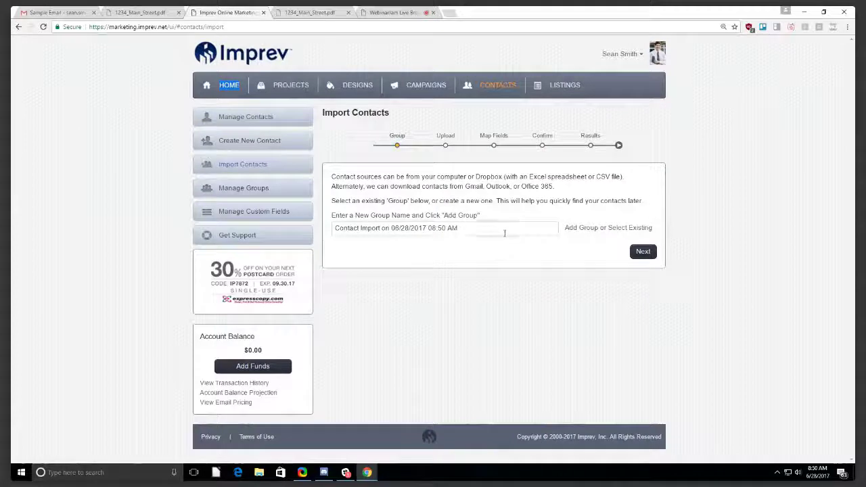
triple_click(504, 233)
text(Test123)
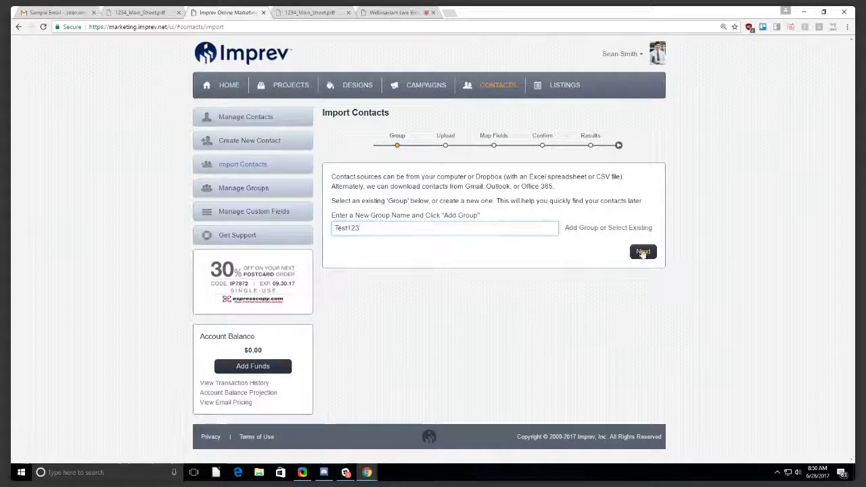
click(641, 252)
Upload the contacts spreadsheet, keep the first row as a contact, and continue to Confirm.
click(369, 221)
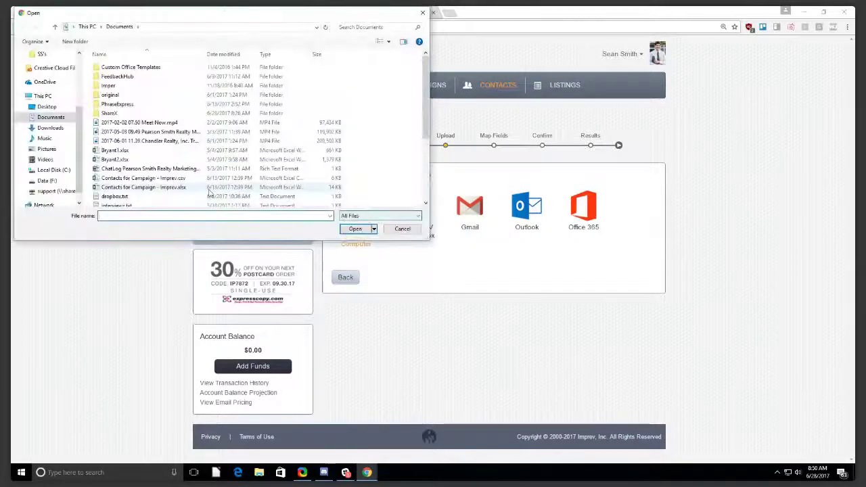
scroll(196, 162, down, 4)
double_click(184, 172)
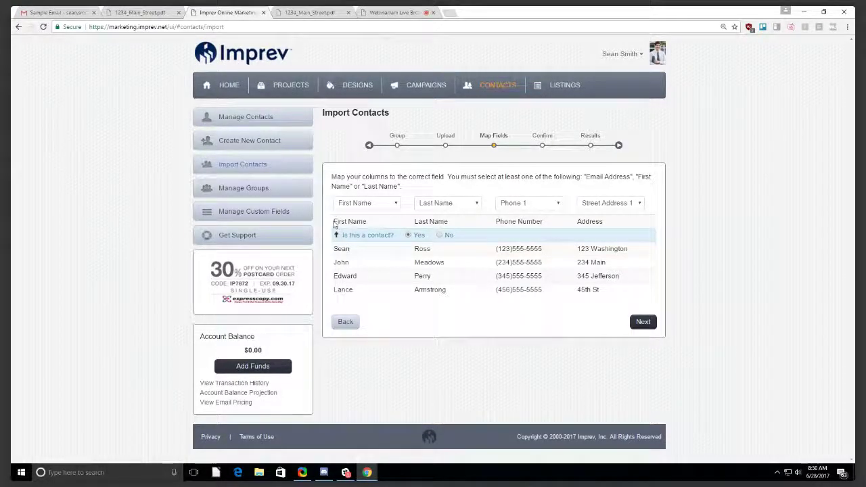
drag(335, 222, 608, 218)
click(608, 221)
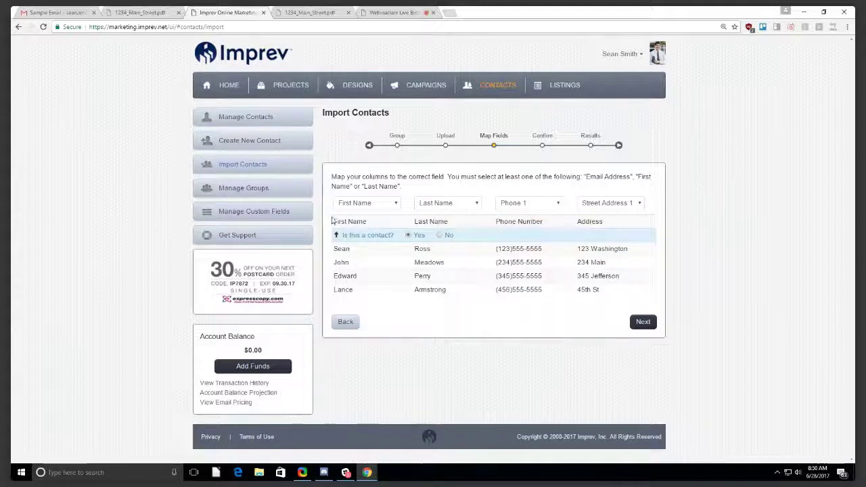
click(439, 235)
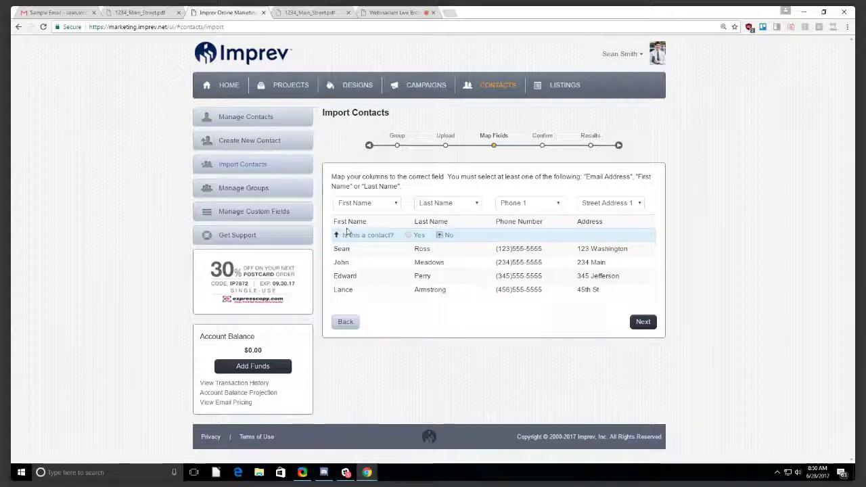
drag(325, 222, 601, 222)
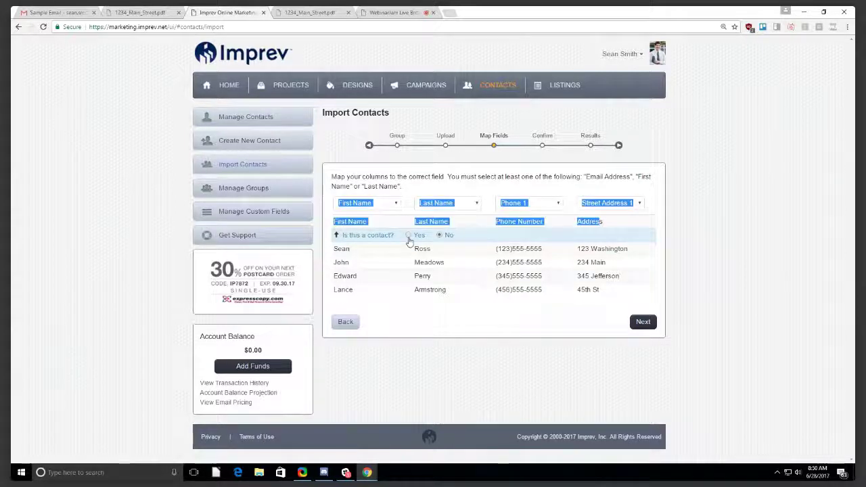
click(408, 235)
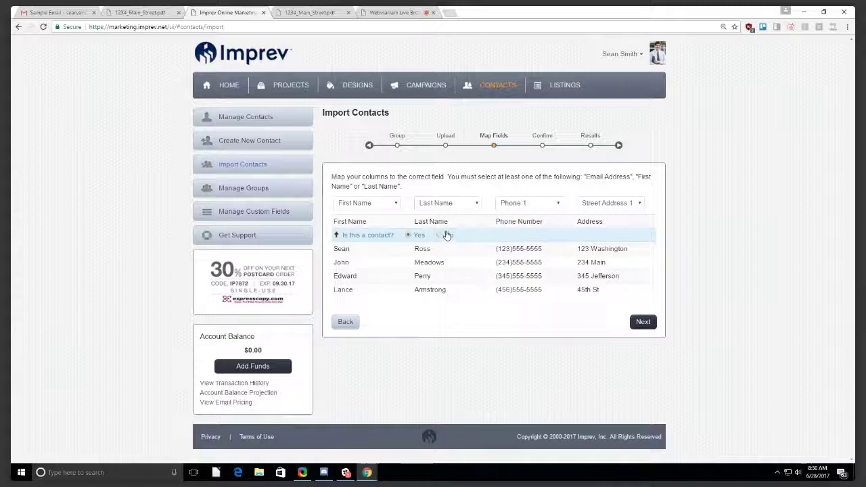
click(644, 322)
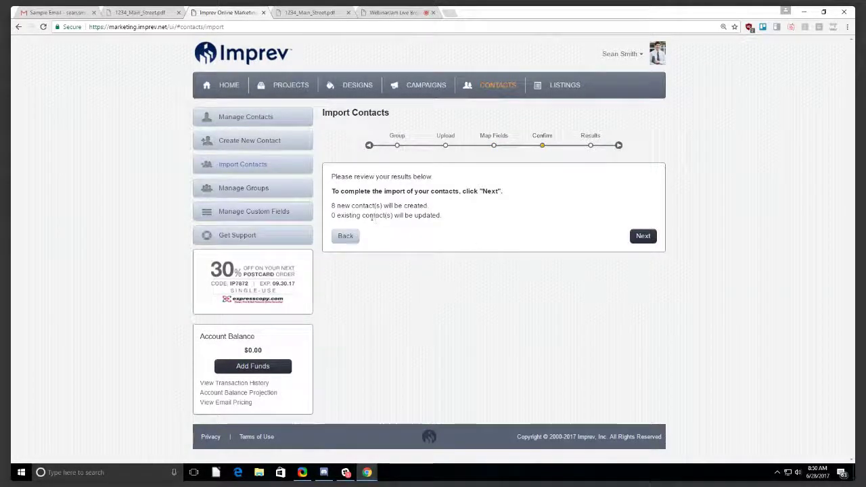
Run the import of 8 new contacts into Test123 and open the group's contact list.
drag(331, 205, 431, 204)
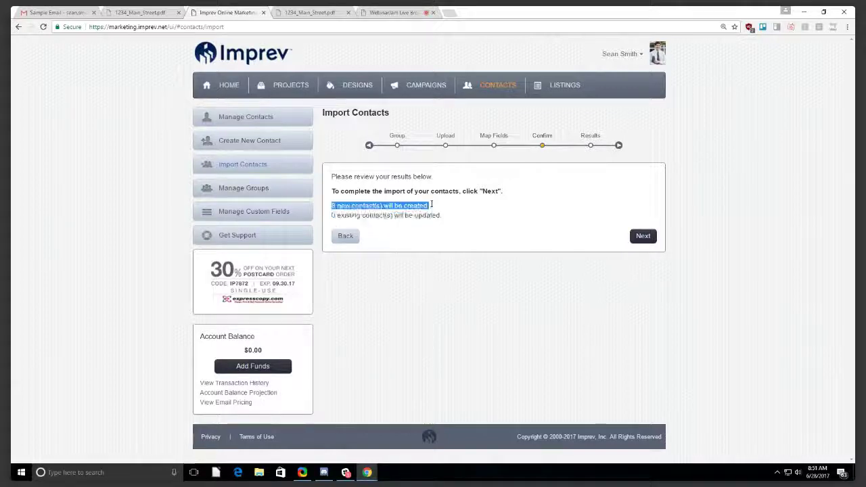
click(461, 182)
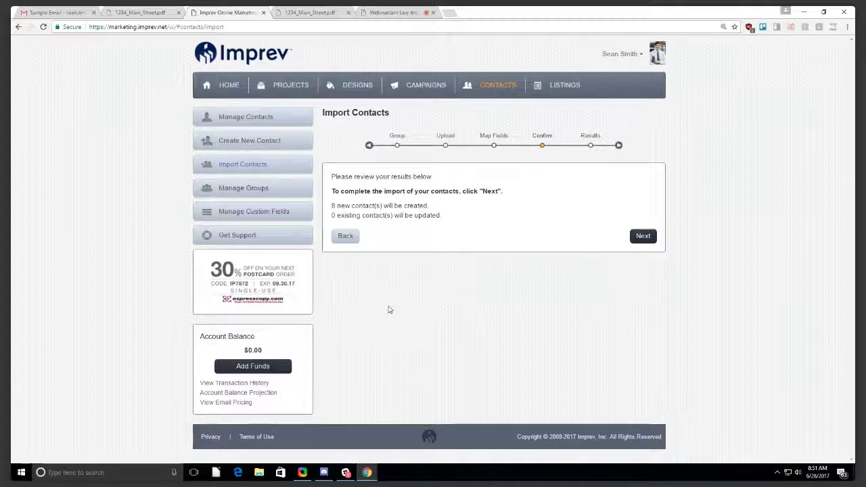
drag(333, 216, 431, 212)
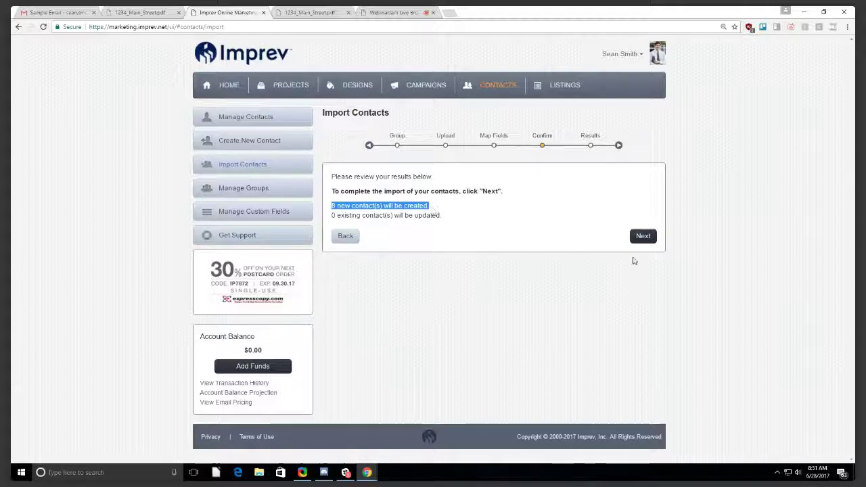
click(643, 238)
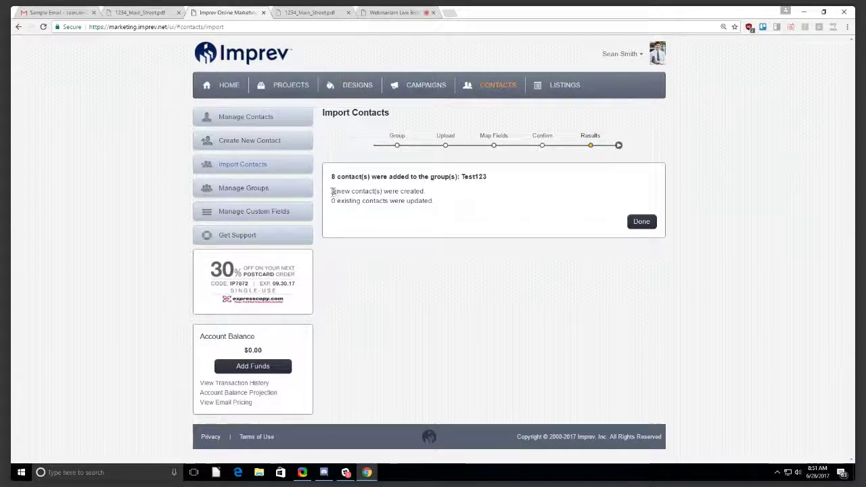
drag(332, 191, 408, 191)
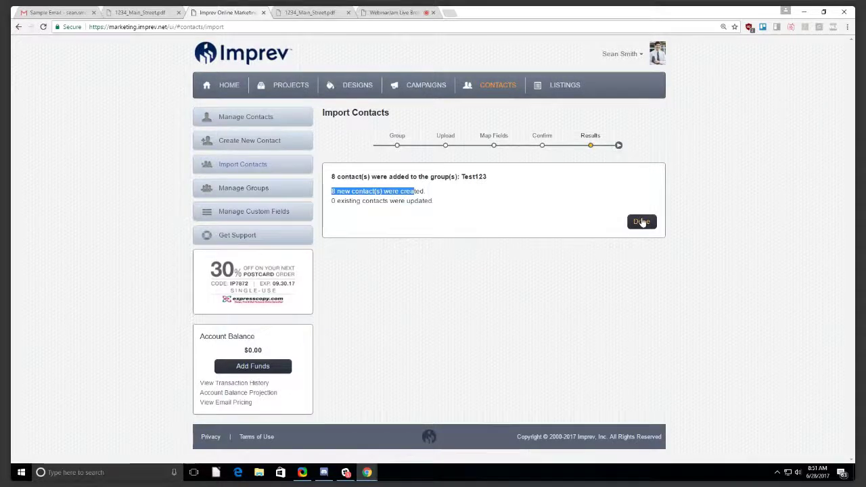
click(642, 222)
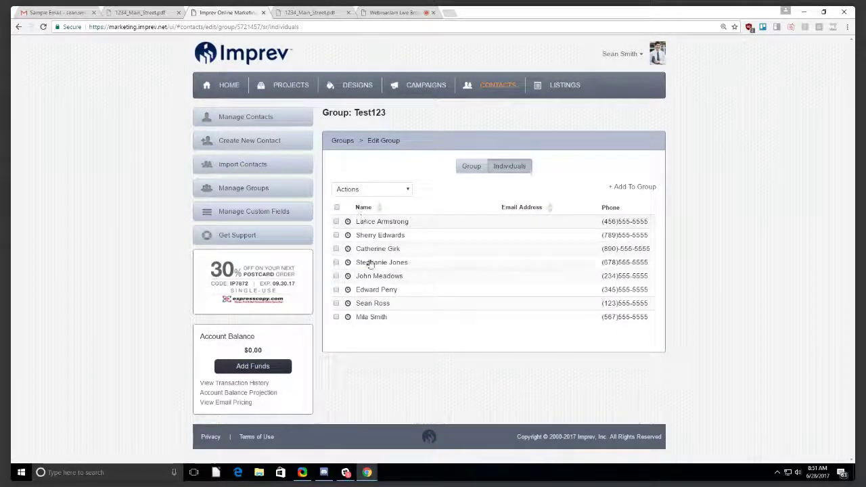
Open Manage Contacts and scroll through the 25 address book records, reloading once.
drag(353, 112, 386, 113)
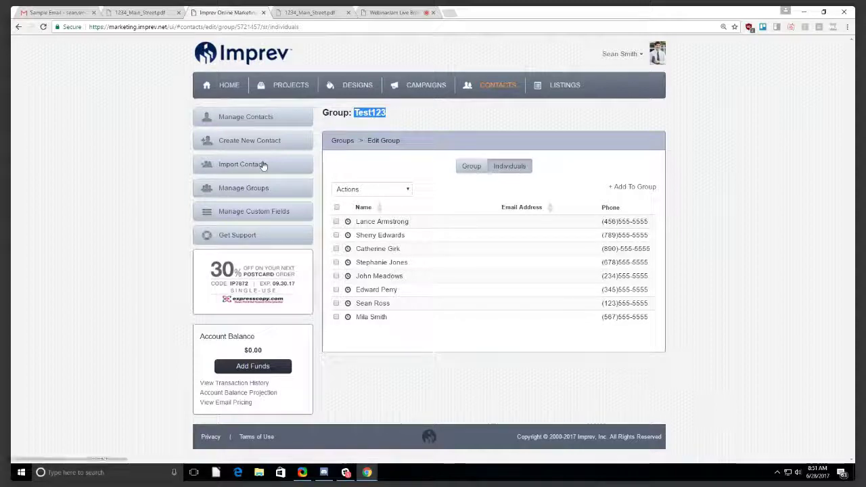
click(273, 122)
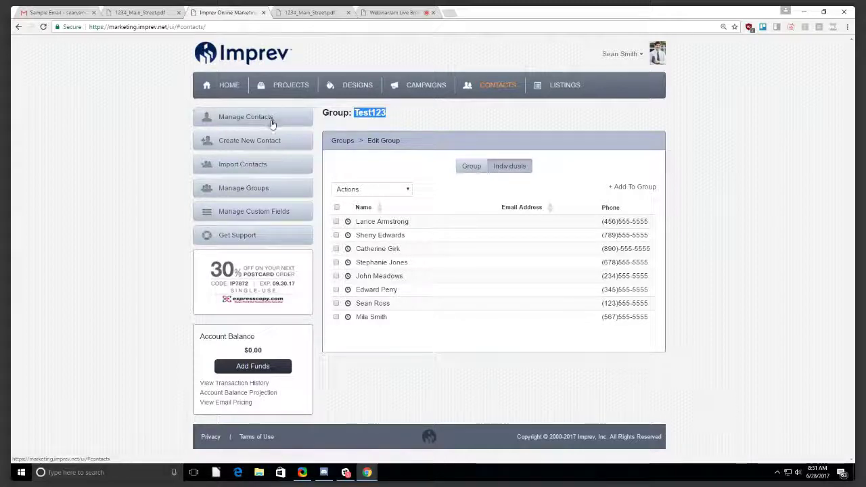
scroll(525, 197, down, 1)
scroll(525, 197, down, 2)
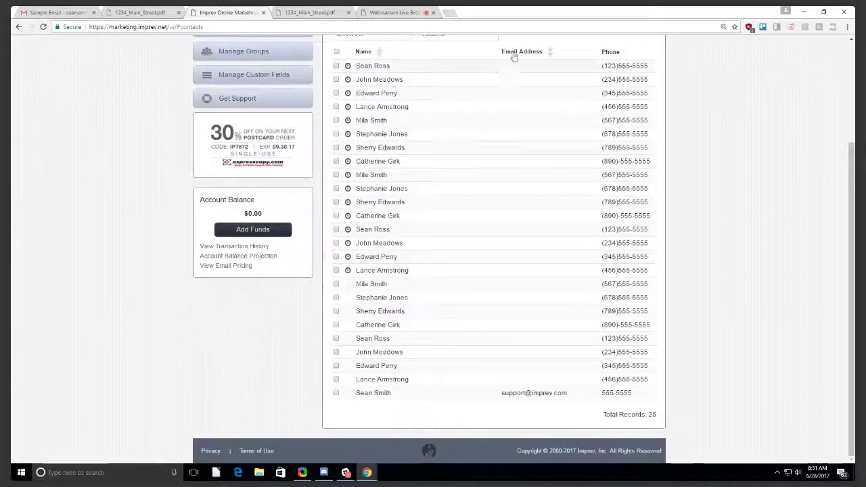
scroll(526, 108, up, 3)
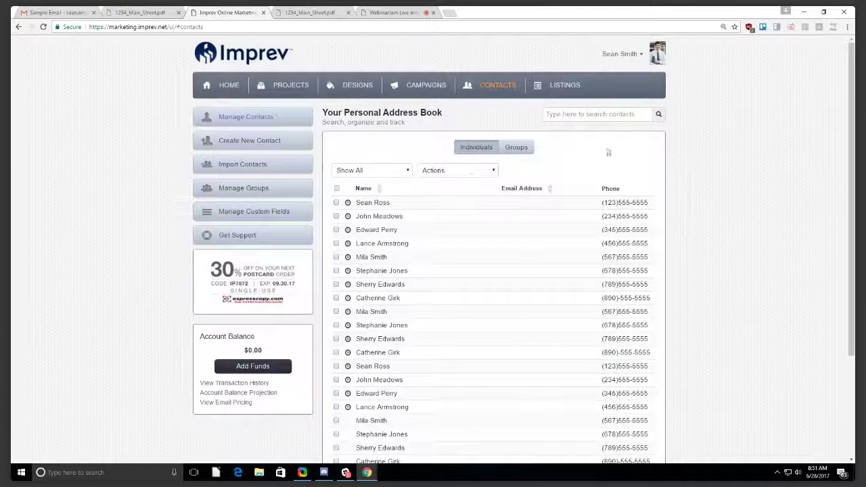
scroll(511, 193, down, 2)
scroll(509, 194, down, 1)
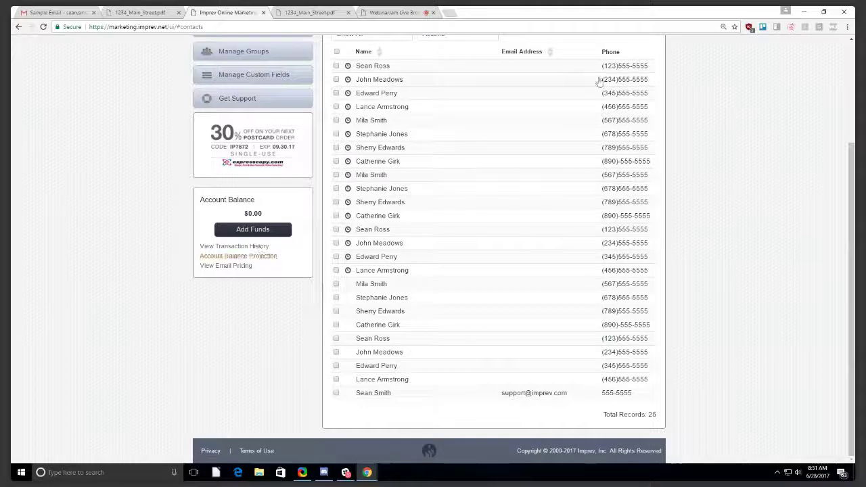
scroll(611, 194, up, 3)
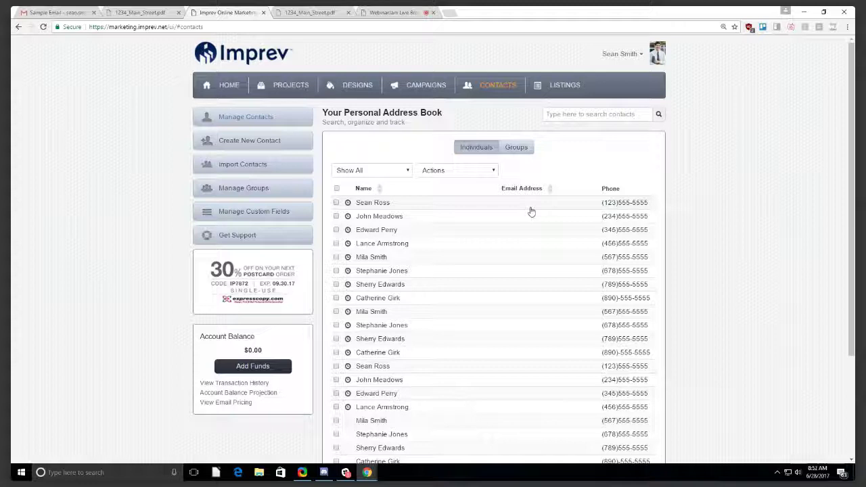
scroll(526, 215, down, 1)
scroll(526, 216, up, 1)
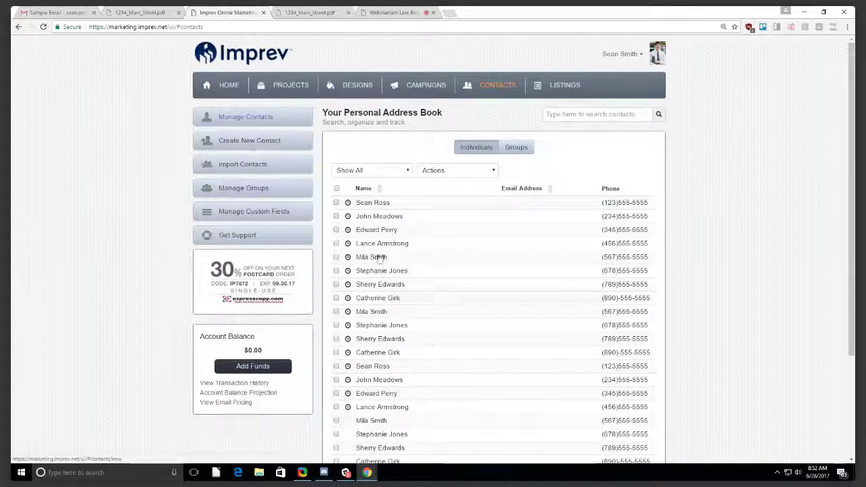
click(255, 121)
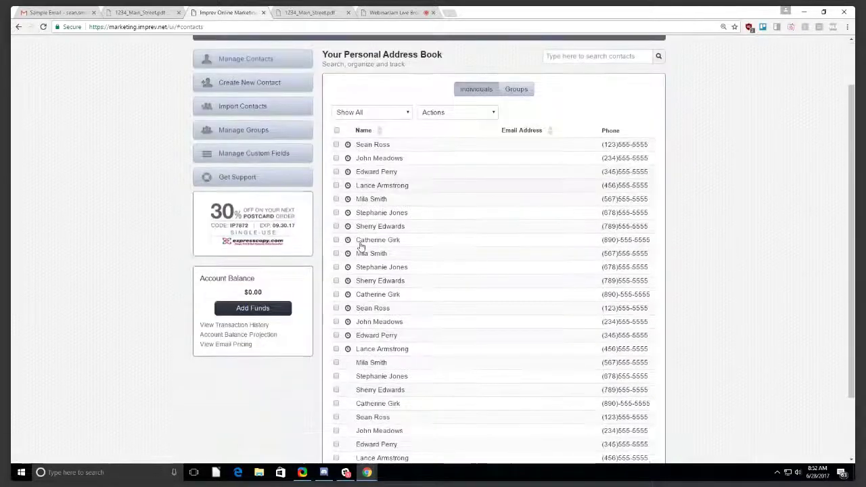
scroll(358, 248, down, 3)
scroll(426, 294, up, 3)
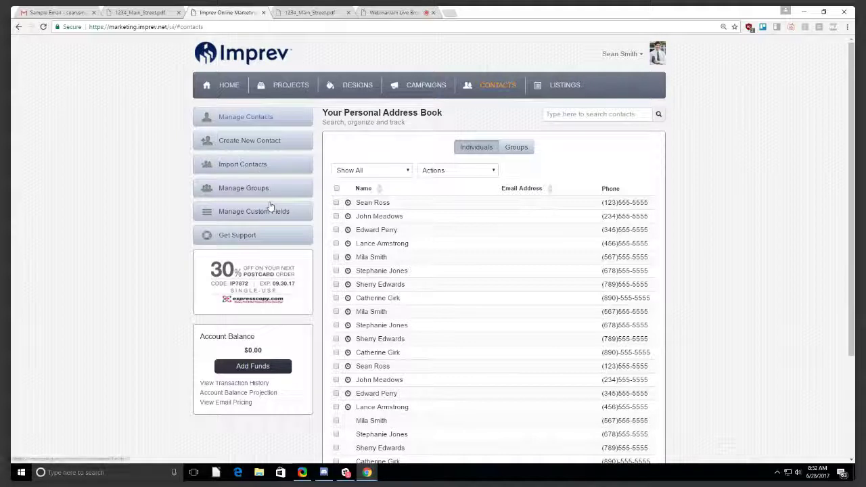
Open a blank Create New Contact form, then abandon it for the Campaigns page.
click(252, 143)
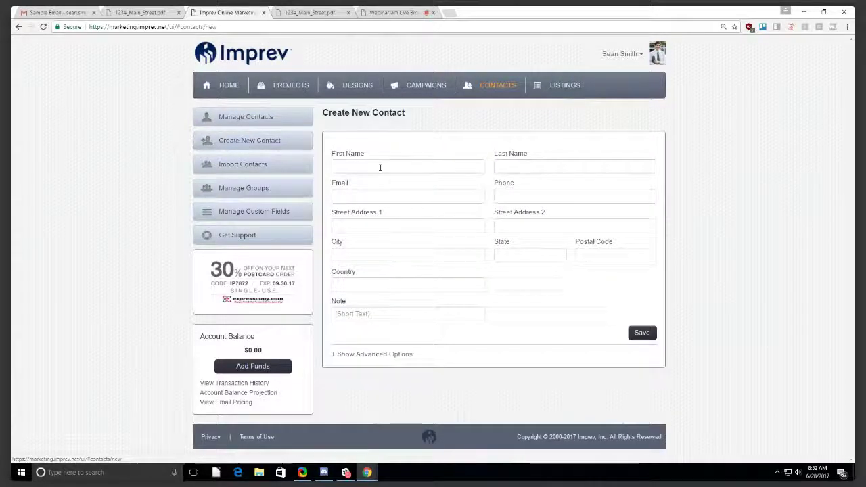
click(369, 165)
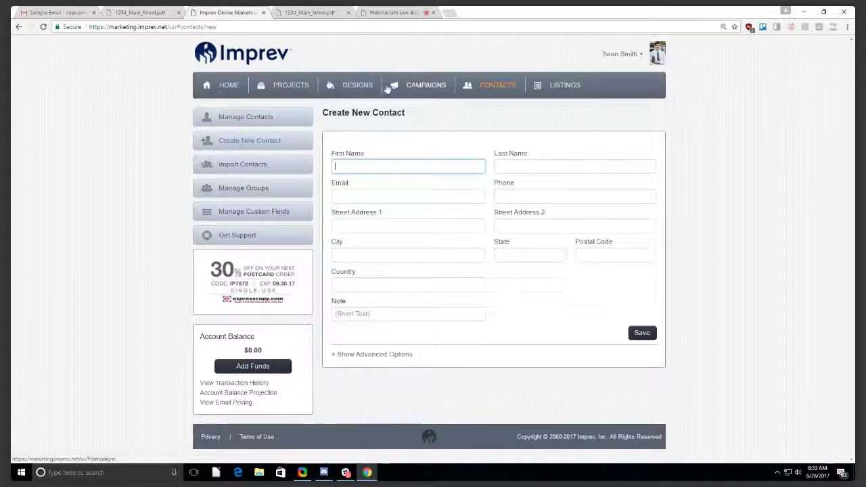
click(432, 86)
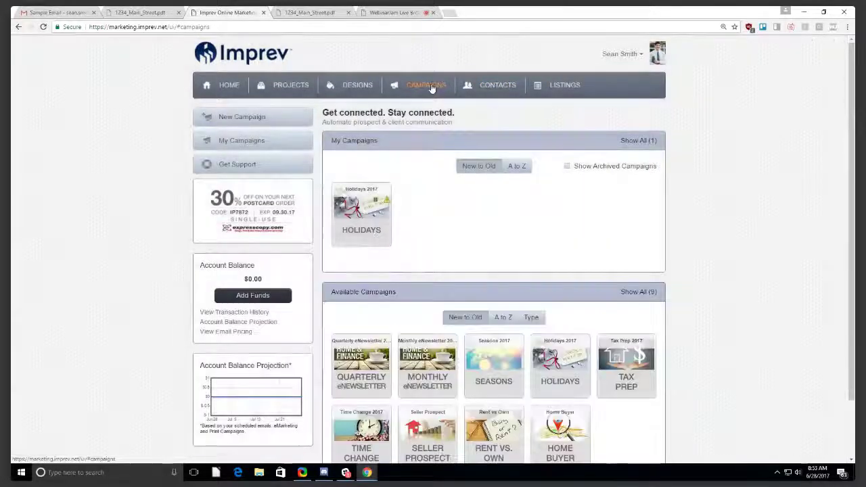
Delete the Holidays 2017 campaign and confirm the deletion.
click(367, 216)
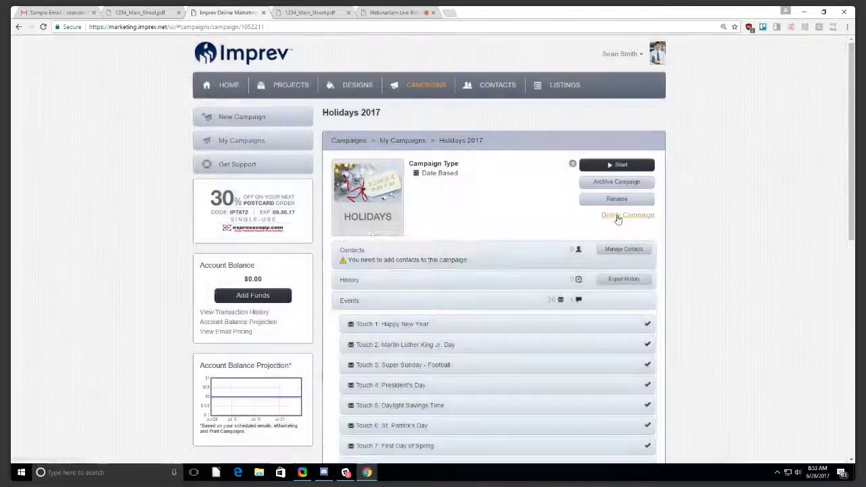
click(619, 216)
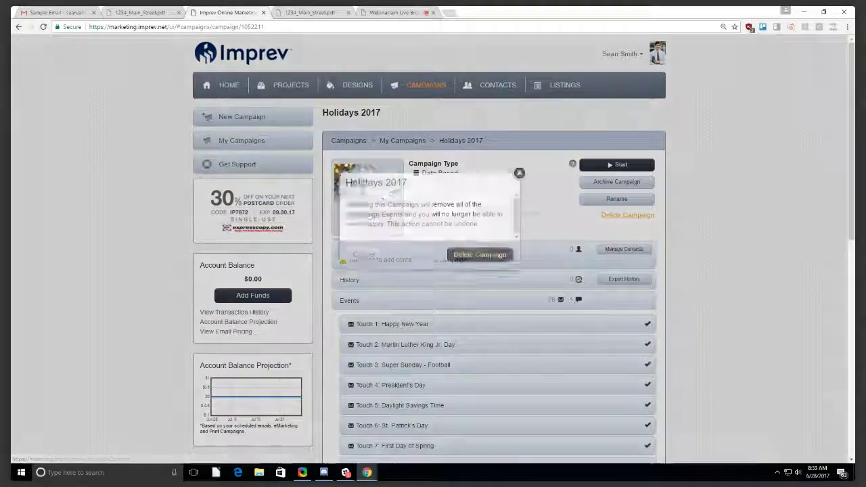
click(482, 285)
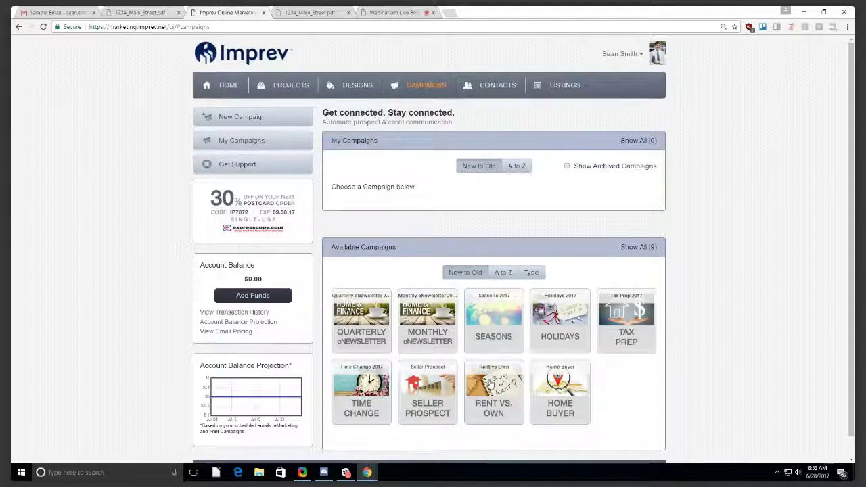
Preview the Quarterly eNewsletter 2017 campaign and expand its Touch 1: Spring eNewsletter row.
click(353, 316)
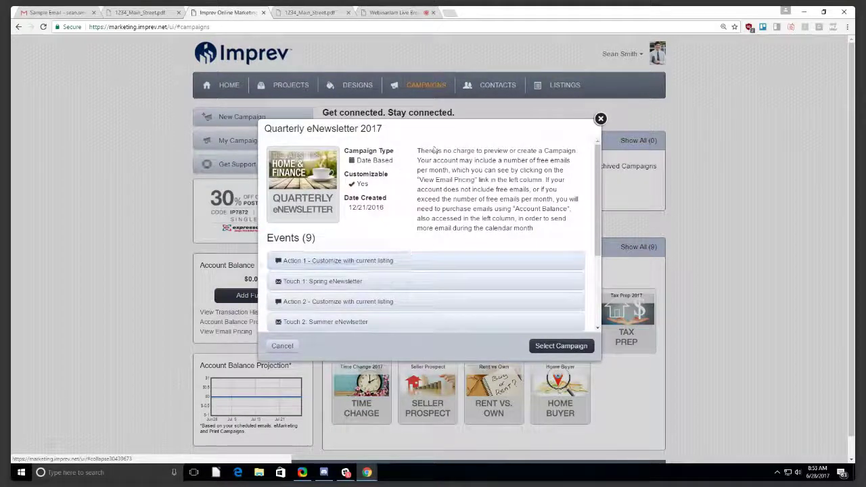
scroll(406, 262, down, 3)
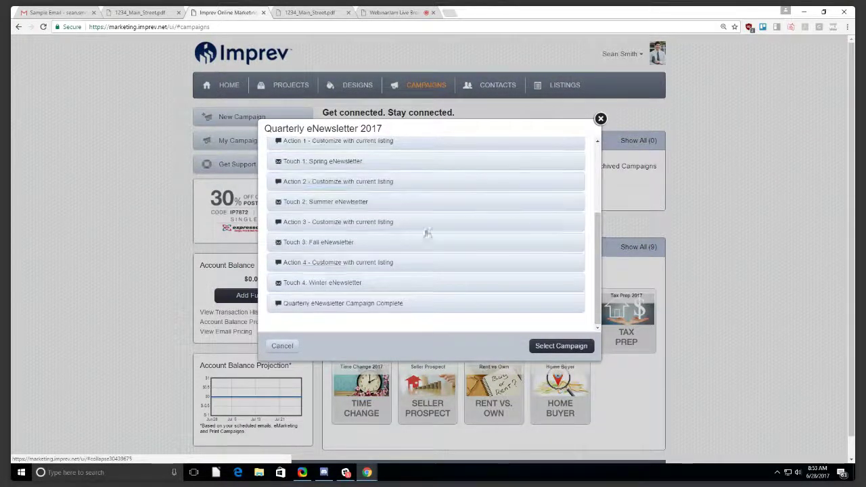
scroll(318, 247, up, 2)
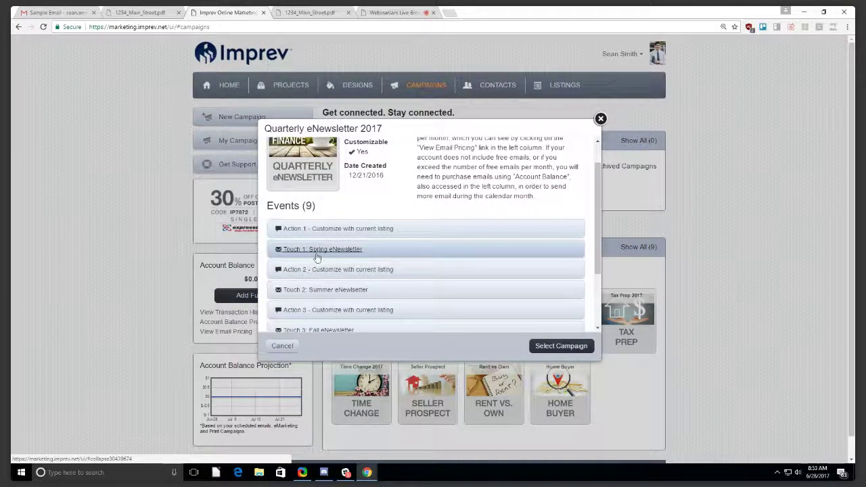
click(316, 251)
scroll(321, 251, down, 2)
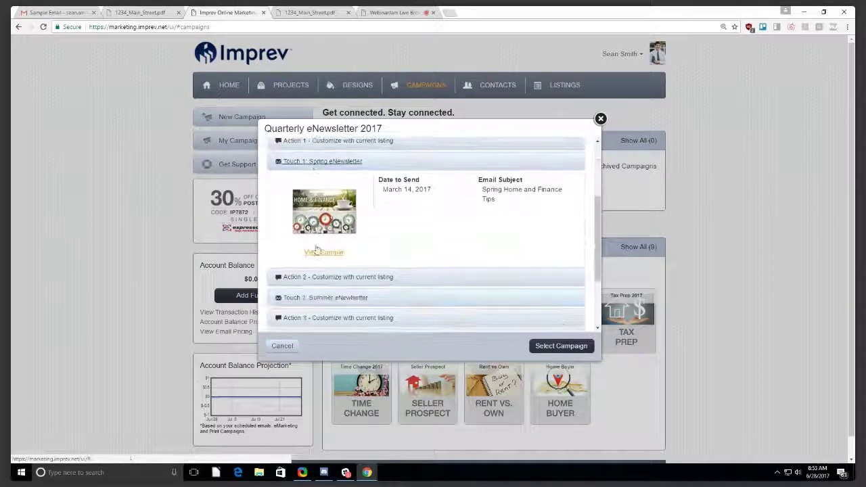
scroll(337, 192, up, 1)
Check the Action 1 send date, then view the Spring eNewsletter sample.
click(341, 185)
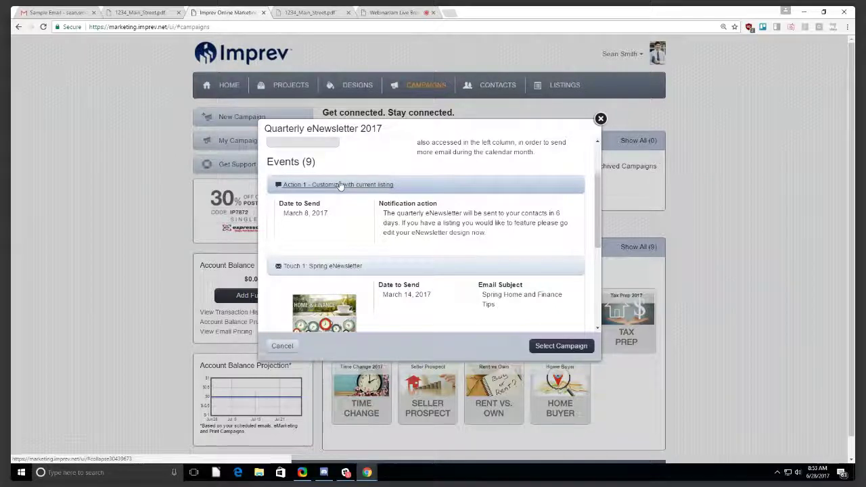
drag(284, 214, 316, 214)
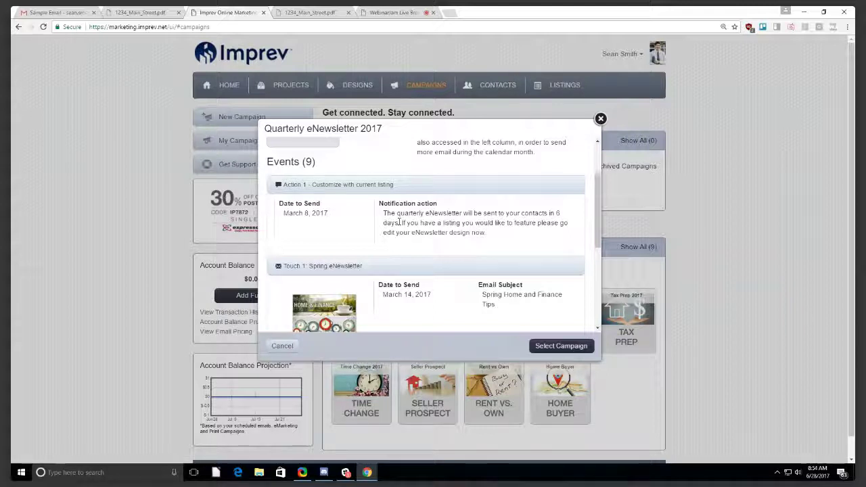
click(341, 186)
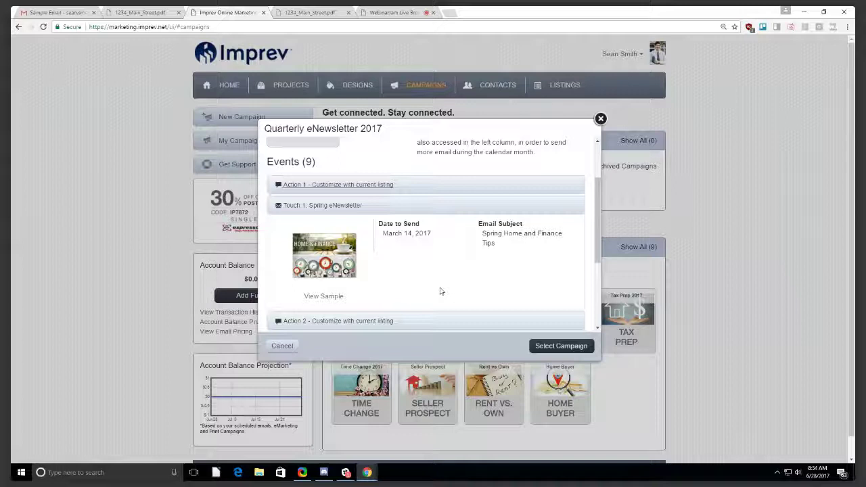
click(324, 298)
Scroll through the Spring eNewsletter sample from the first-time buyer article down to the listing.
scroll(396, 153, down, 1)
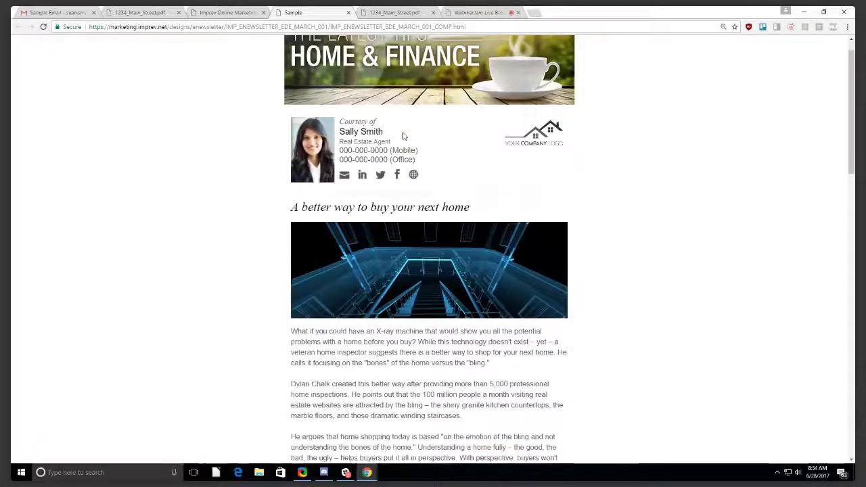
scroll(403, 136, down, 3)
scroll(496, 221, down, 10)
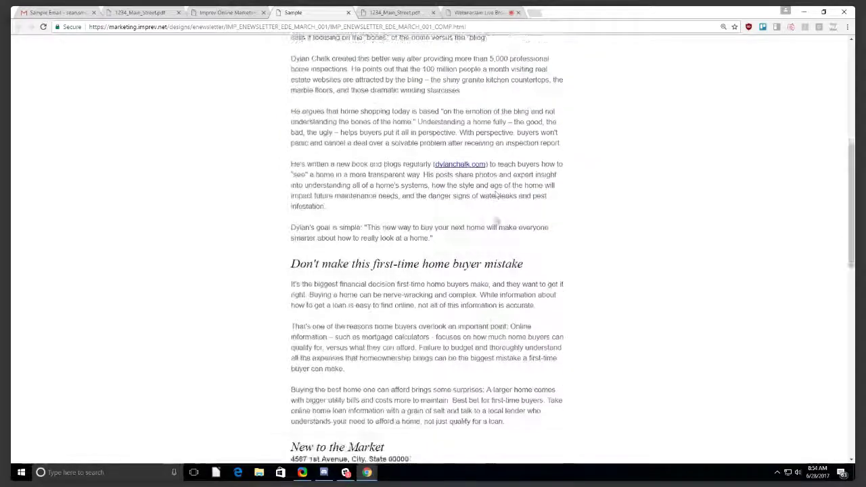
scroll(496, 217, up, 2)
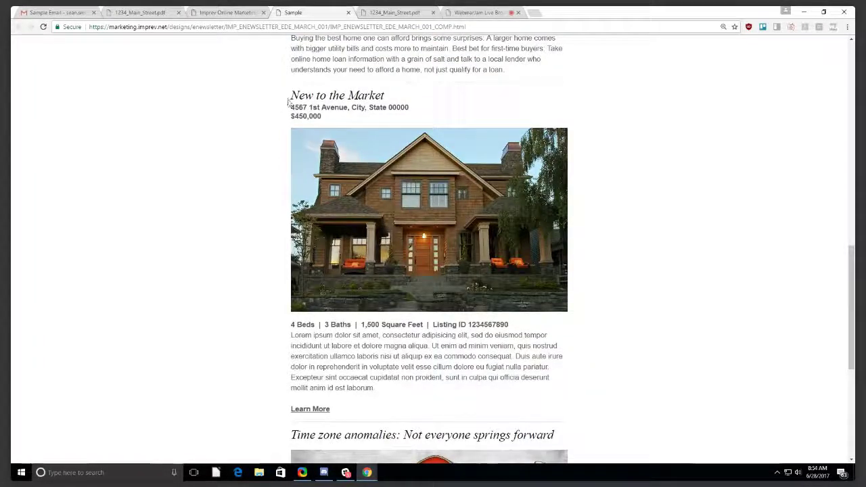
scroll(350, 221, down, 1)
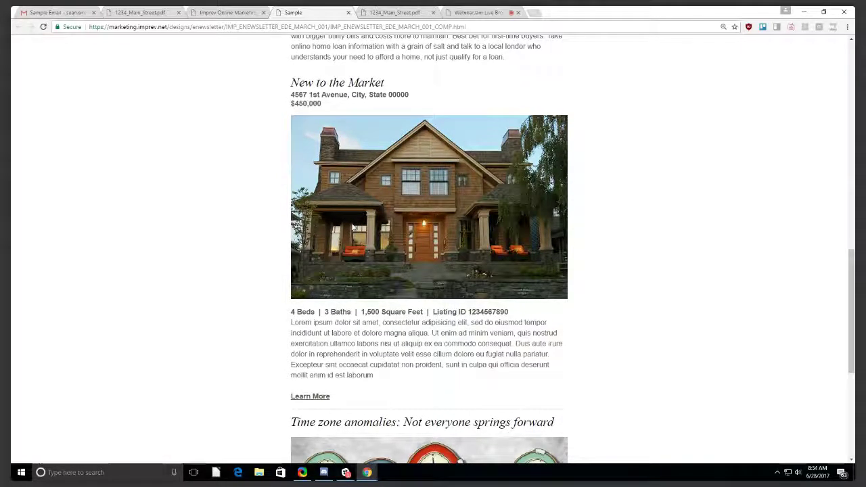
scroll(330, 237, up, 10)
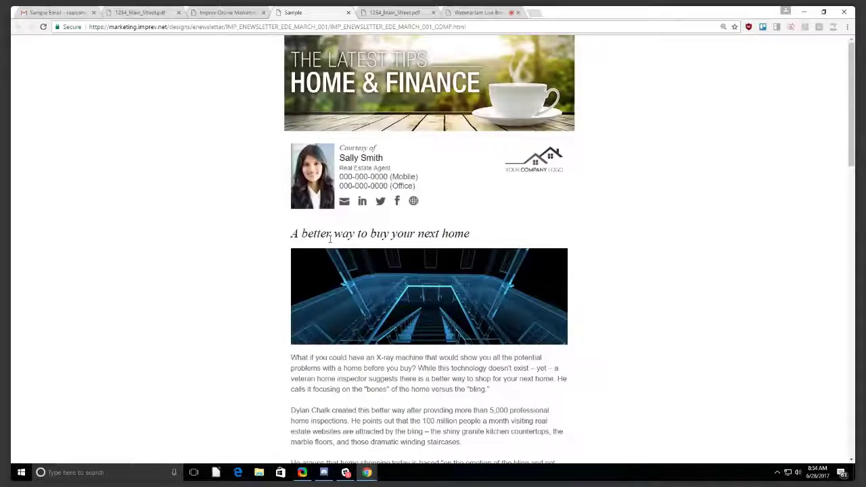
scroll(331, 237, down, 3)
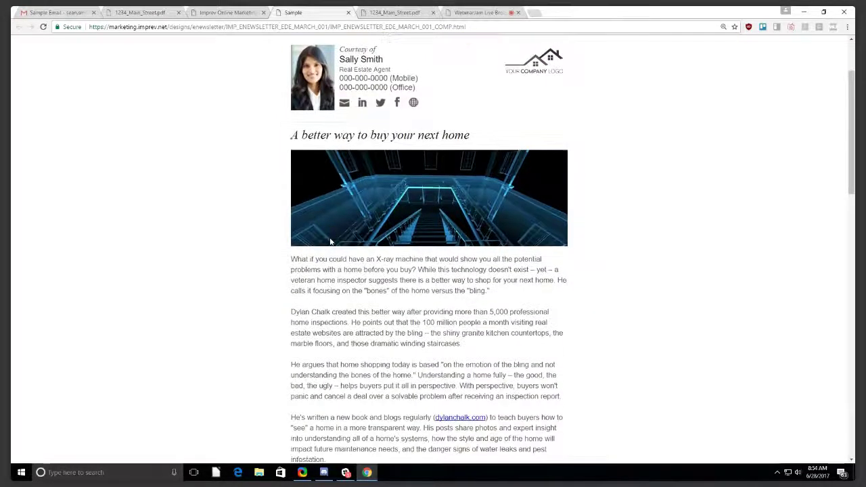
scroll(330, 242, down, 2)
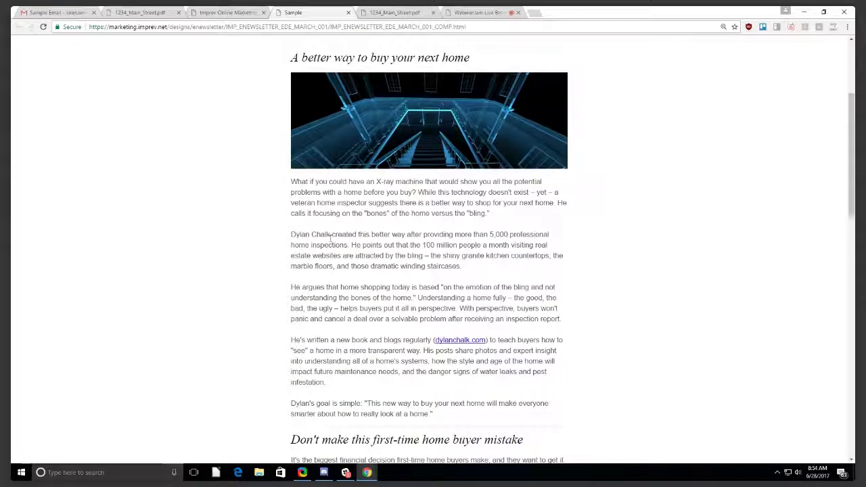
scroll(330, 237, up, 5)
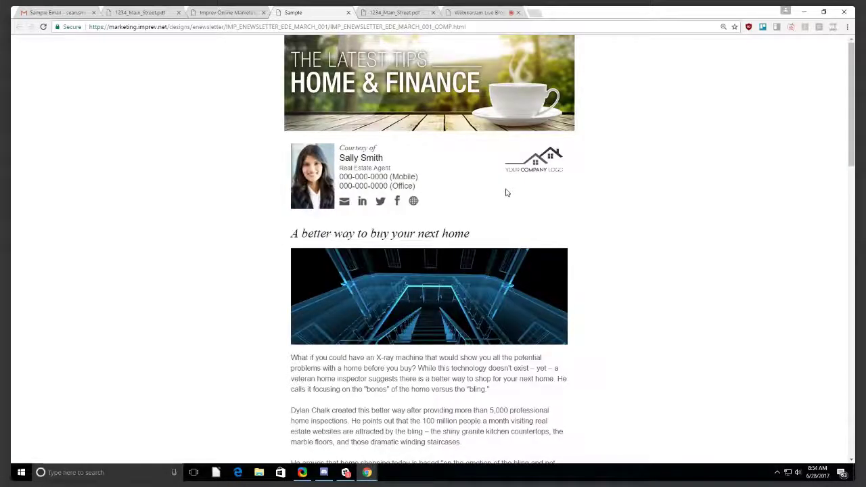
scroll(535, 219, down, 3)
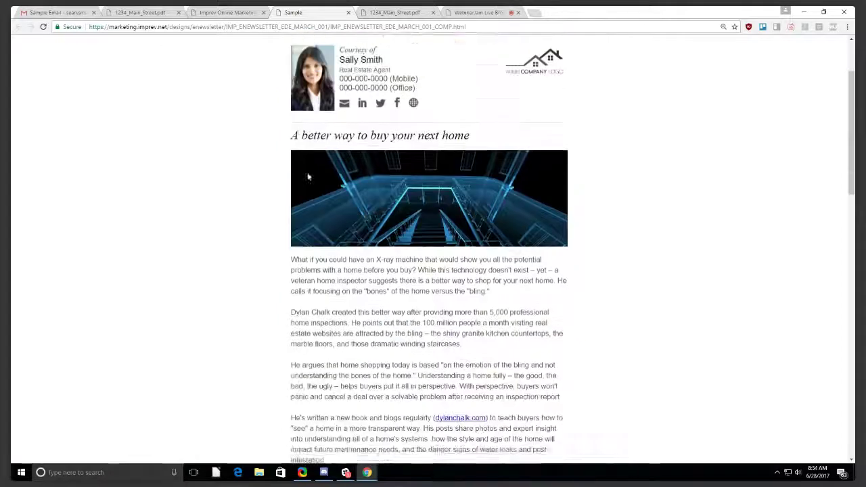
scroll(310, 165, up, 1)
scroll(298, 165, down, 1)
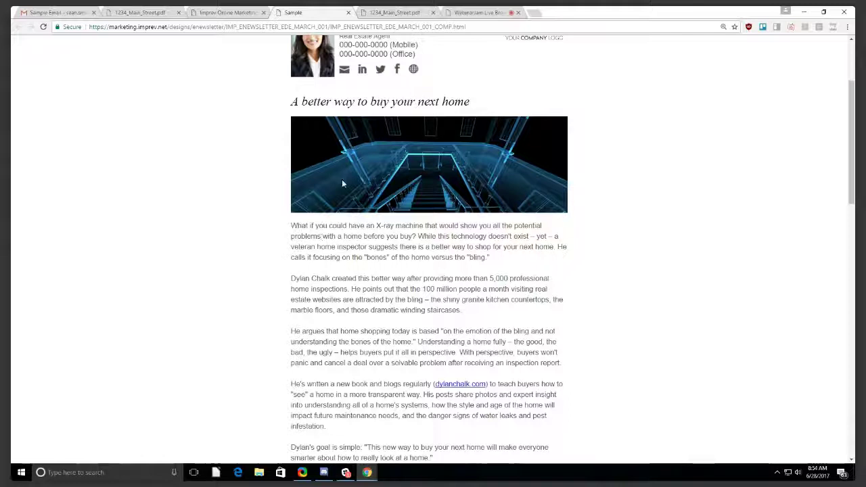
scroll(491, 125, down, 6)
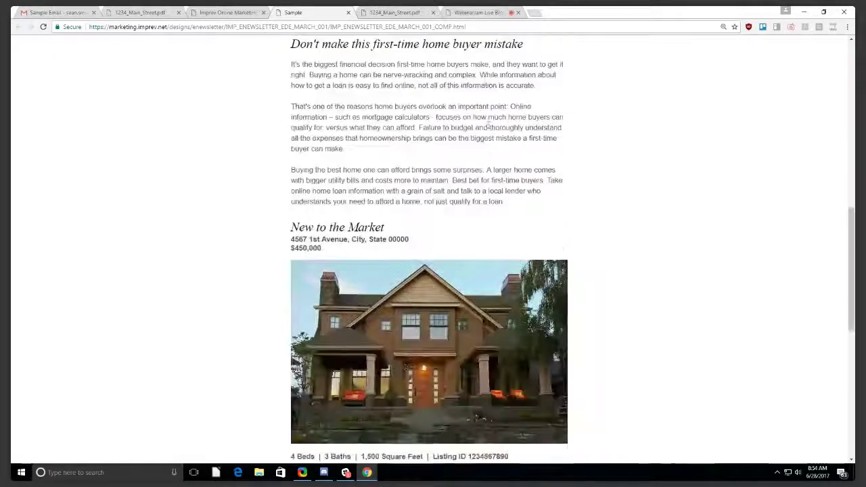
Highlight the $450,000 New to the Market listing's photo and description.
drag(290, 224, 397, 392)
scroll(311, 277, down, 2)
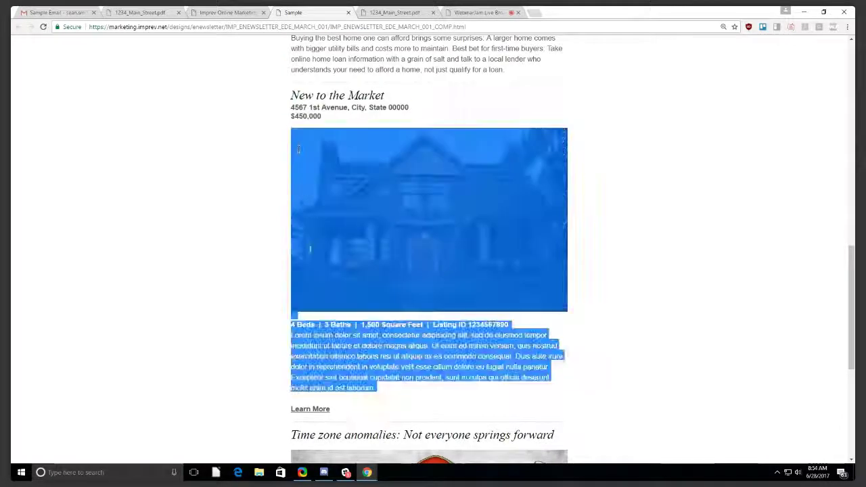
mouse_move(290, 89)
mouse_down()
mouse_move(298, 128)
mouse_move(291, 99)
mouse_up()
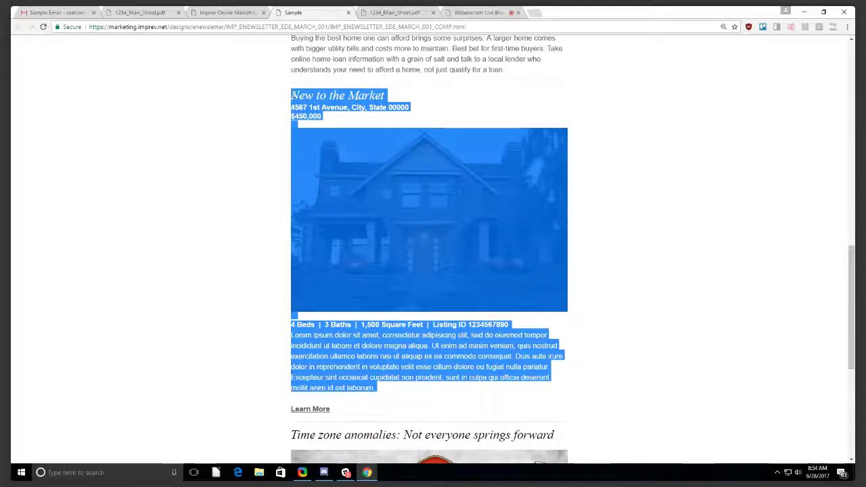
drag(291, 335, 445, 366)
click(476, 356)
drag(402, 393, 302, 336)
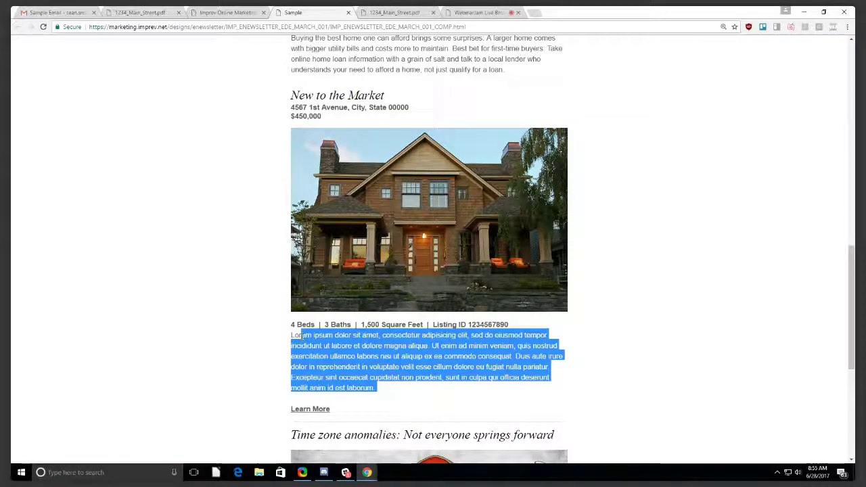
drag(402, 404, 322, 160)
drag(400, 290, 330, 171)
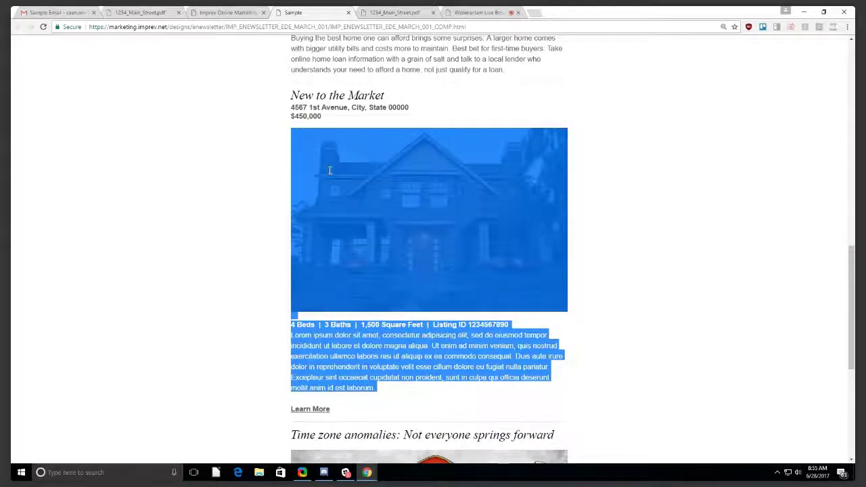
Highlight the whole New to the Market section, then close the Spring sample.
scroll(381, 170, up, 2)
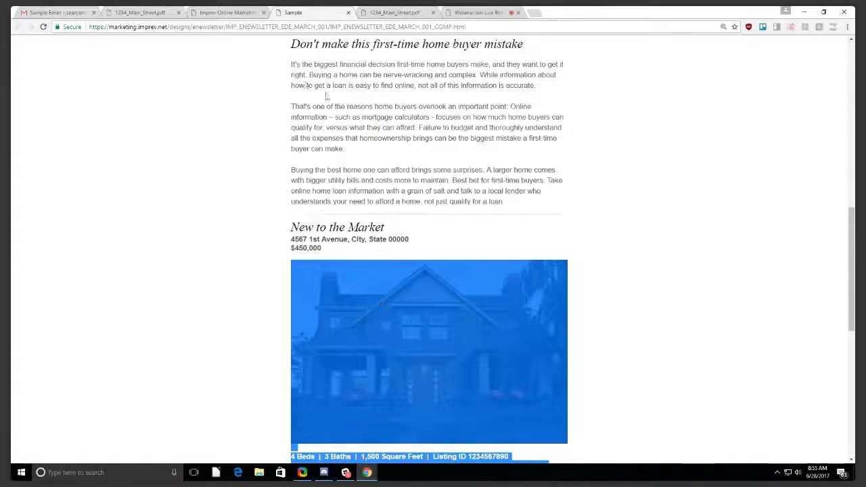
drag(292, 64, 483, 202)
click(468, 161)
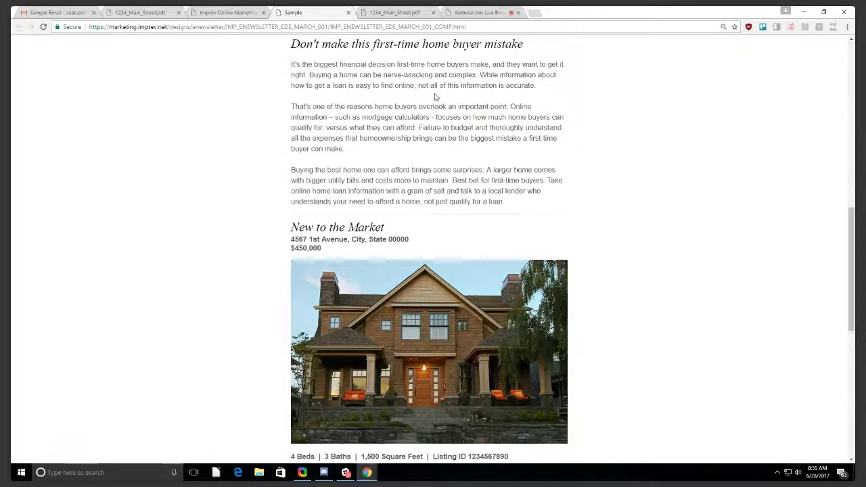
scroll(414, 313, down, 3)
scroll(413, 313, up, 3)
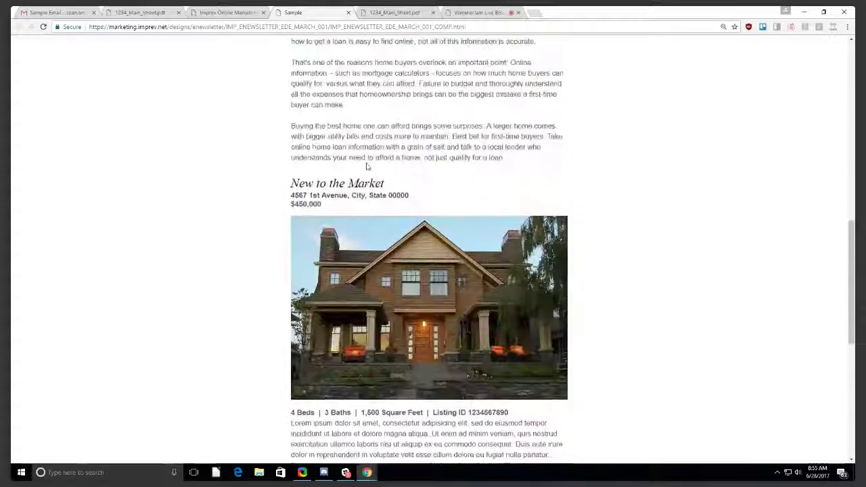
scroll(411, 359, down, 2)
drag(410, 358, 273, 111)
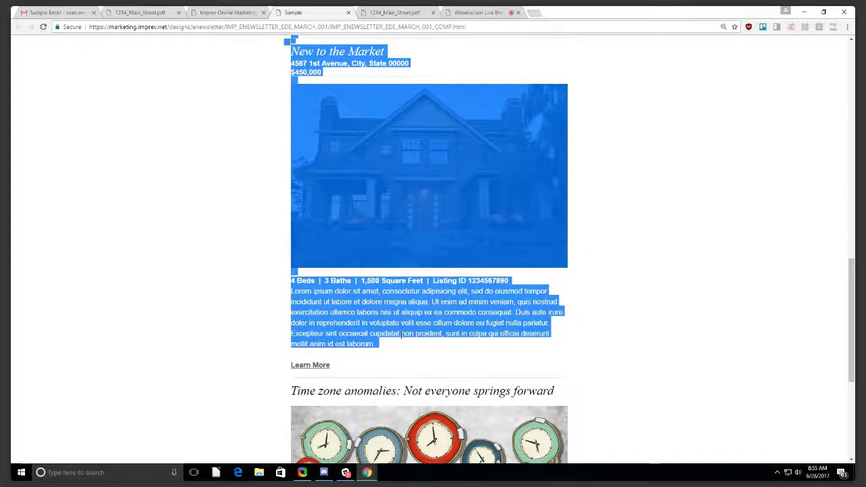
click(371, 267)
scroll(371, 267, down, 3)
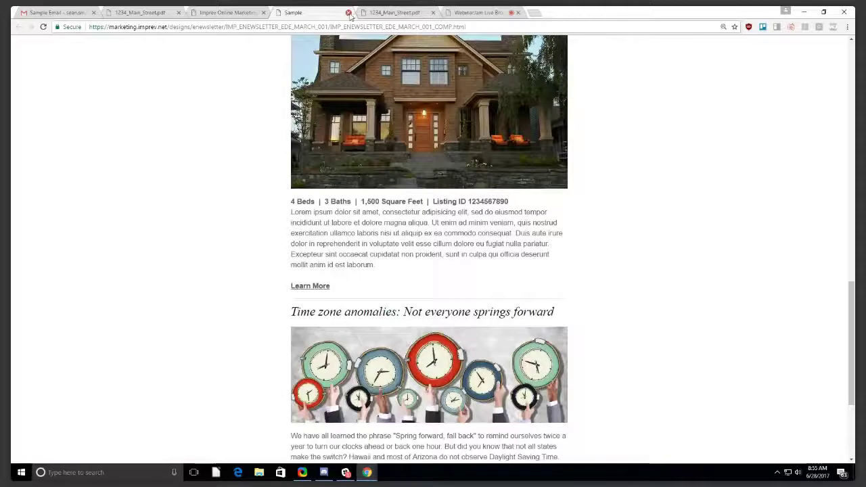
click(348, 12)
View the Touch 2: Summer eNewsletter sample, select its listing, then close it.
scroll(381, 248, down, 1)
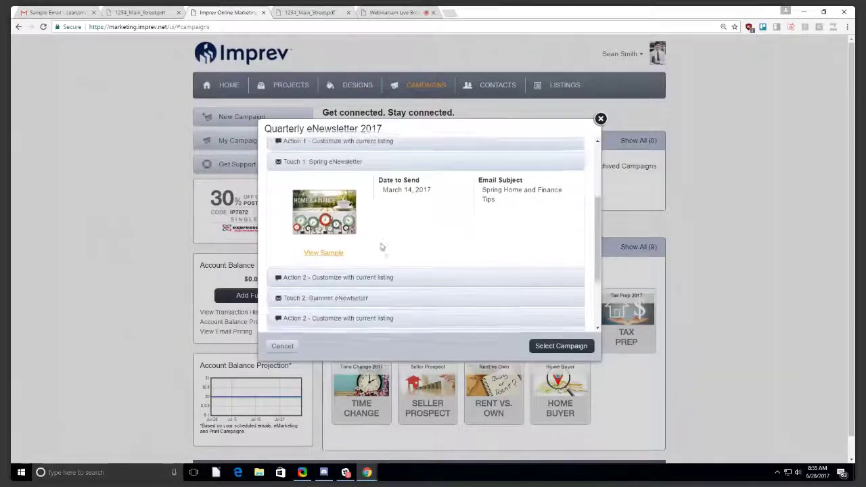
click(347, 302)
click(324, 257)
scroll(397, 197, down, 9)
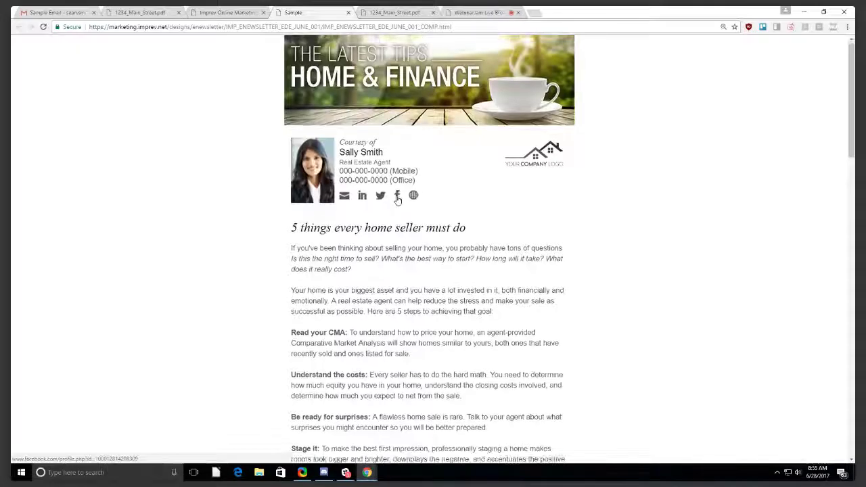
scroll(399, 201, down, 4)
drag(429, 269, 269, 97)
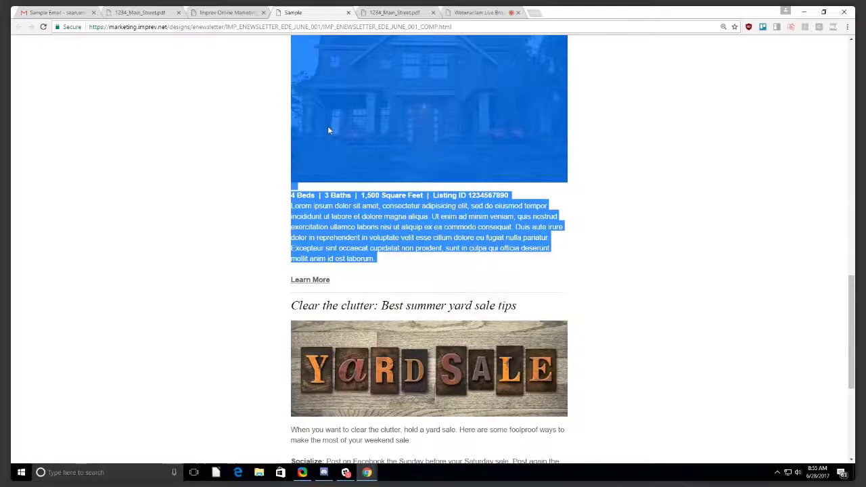
scroll(335, 130, down, 4)
scroll(335, 130, up, 4)
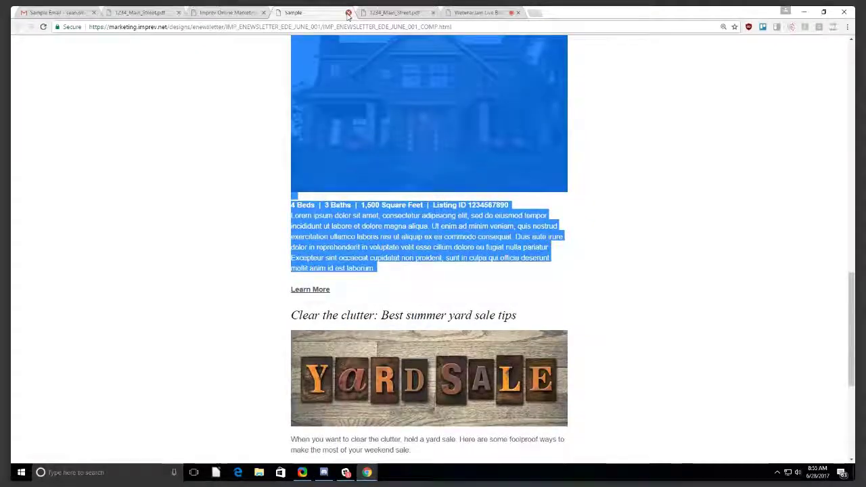
click(349, 12)
Reopen the Quarterly eNewsletter 2017 details and expand Action 2 and Touch 1.
scroll(492, 252, up, 6)
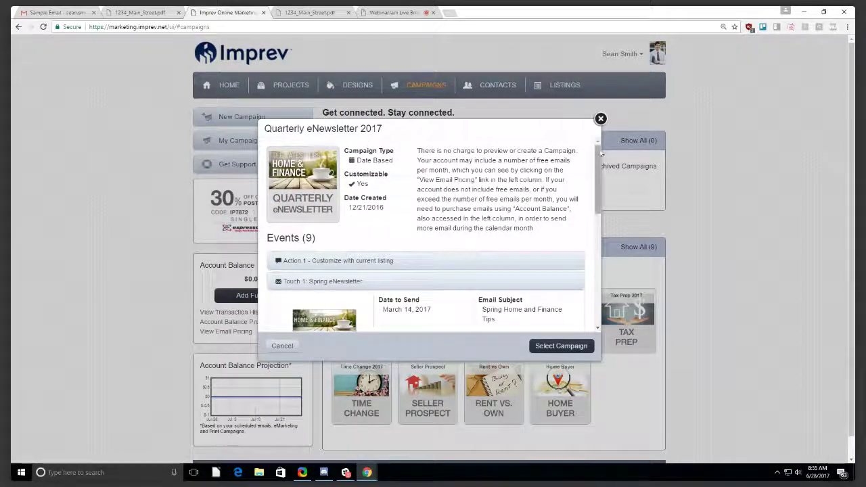
click(601, 119)
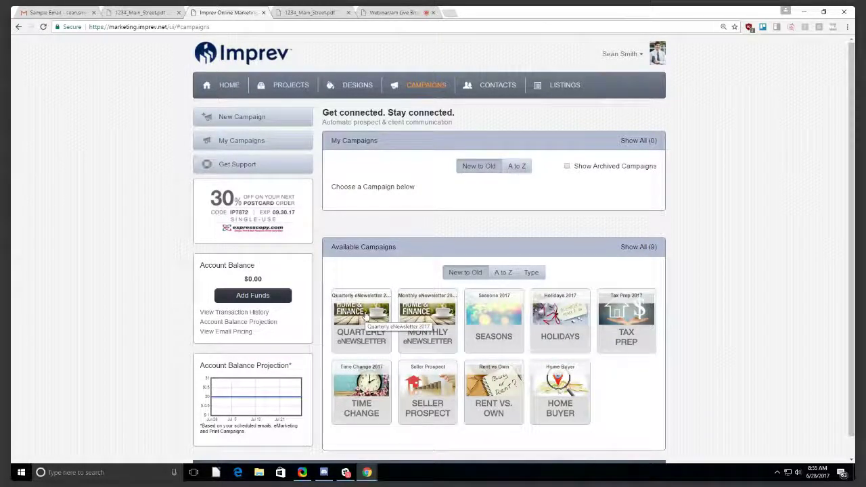
click(366, 316)
scroll(460, 265, down, 2)
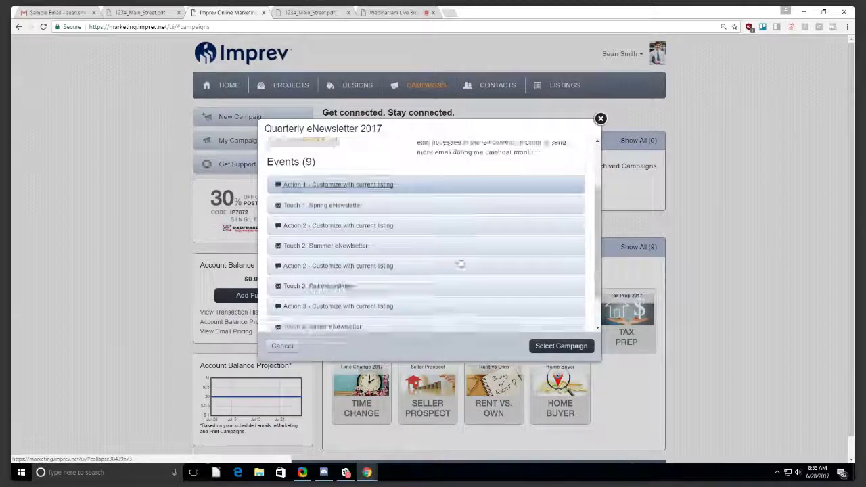
click(343, 212)
click(346, 196)
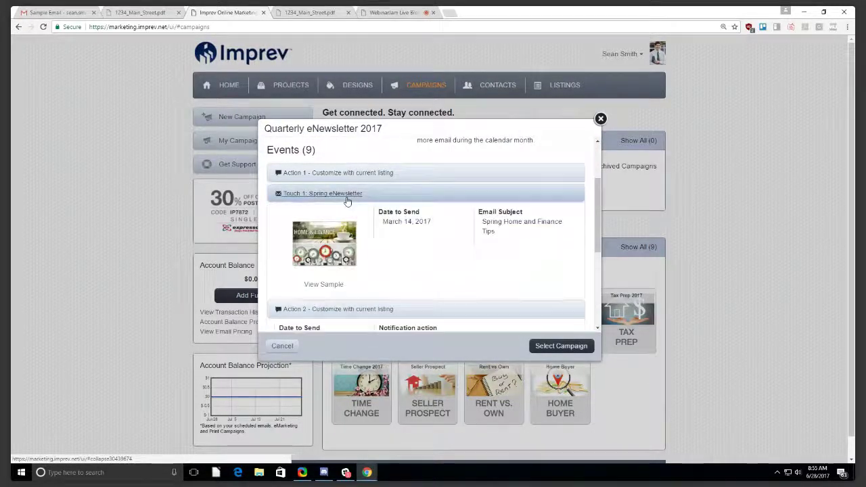
click(345, 197)
Expand the Summer, Fall and Winter eNewsletter touches, close the preview, and preview Monthly eNewsletter.
scroll(407, 223, down, 2)
click(323, 256)
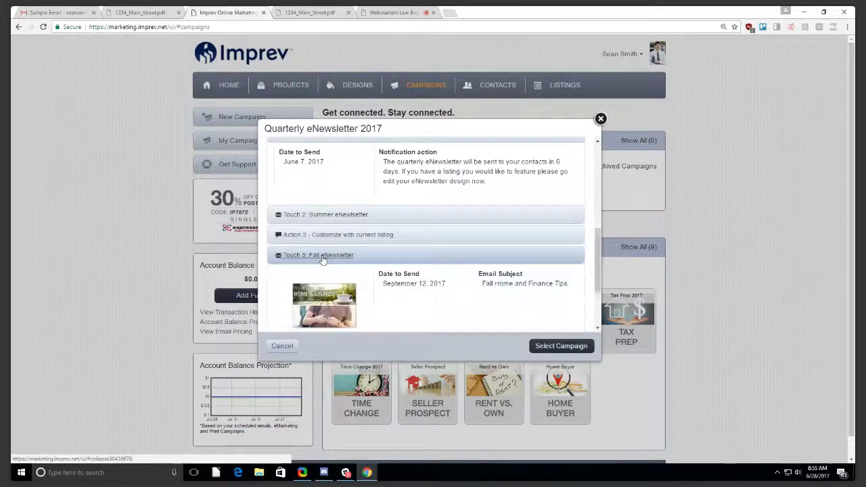
click(357, 214)
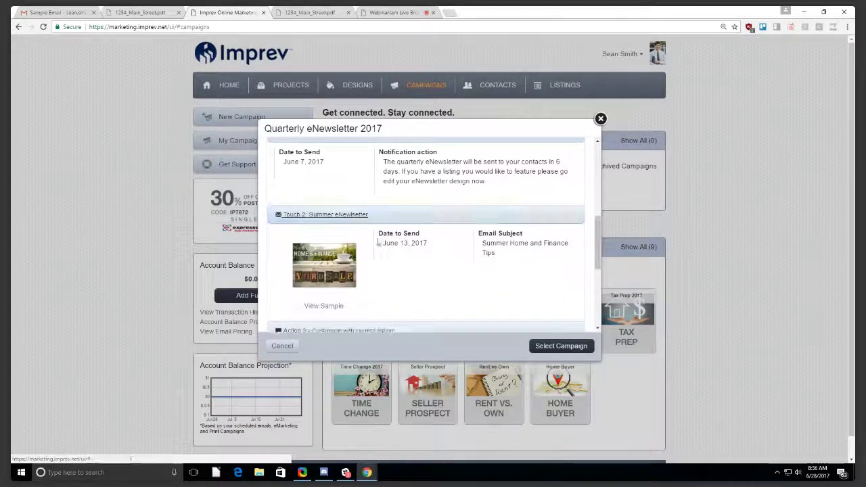
scroll(379, 257, down, 3)
click(371, 285)
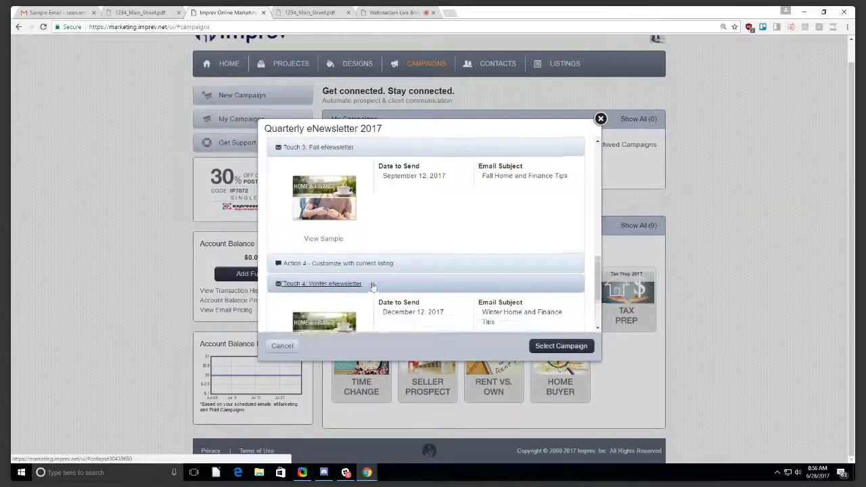
scroll(372, 285, up, 5)
scroll(330, 228, down, 2)
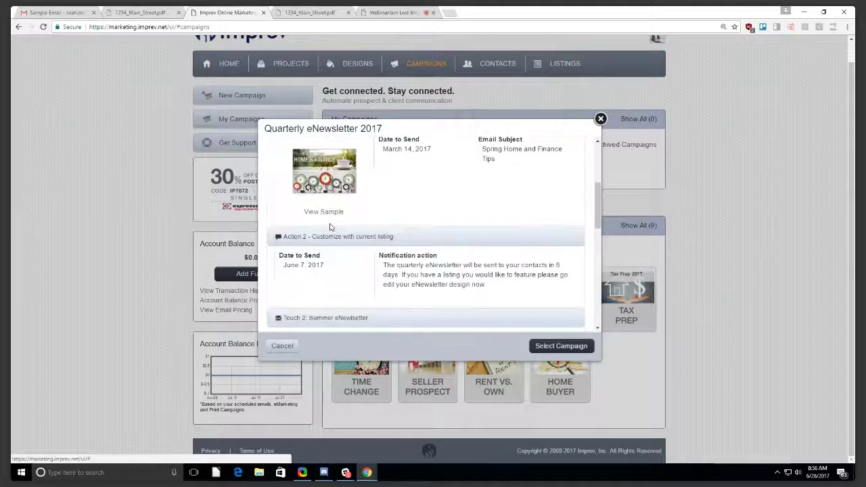
scroll(330, 227, down, 10)
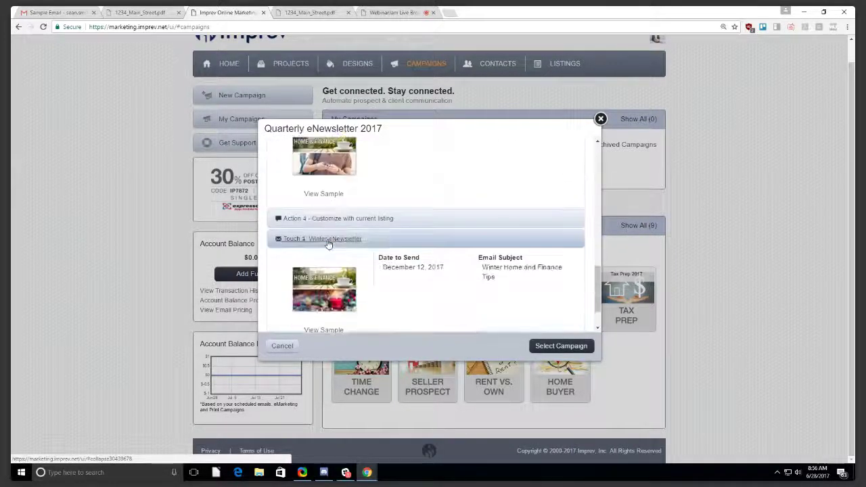
scroll(335, 237, up, 2)
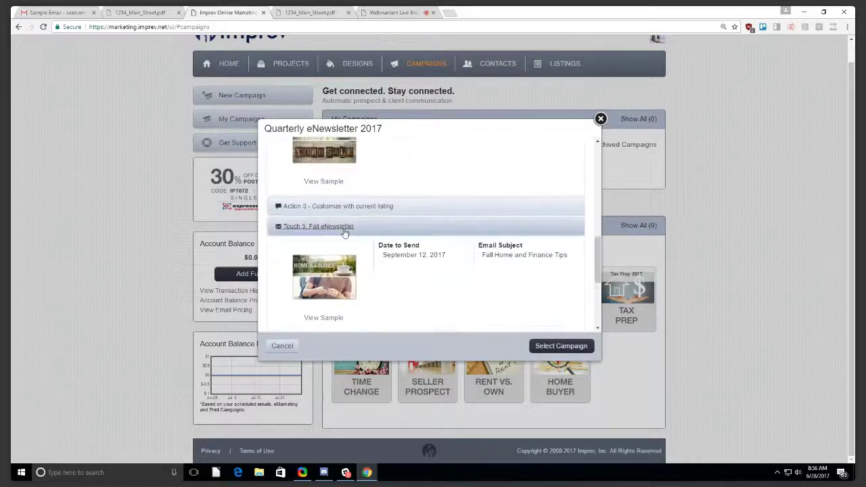
click(601, 119)
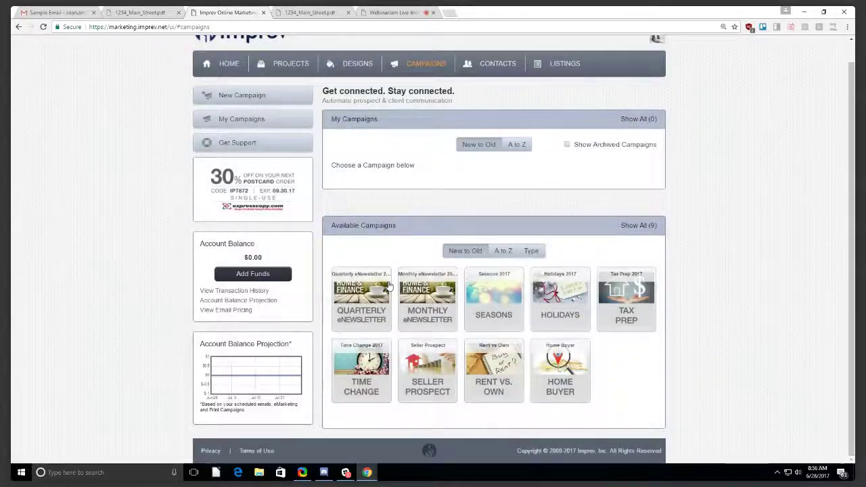
click(433, 291)
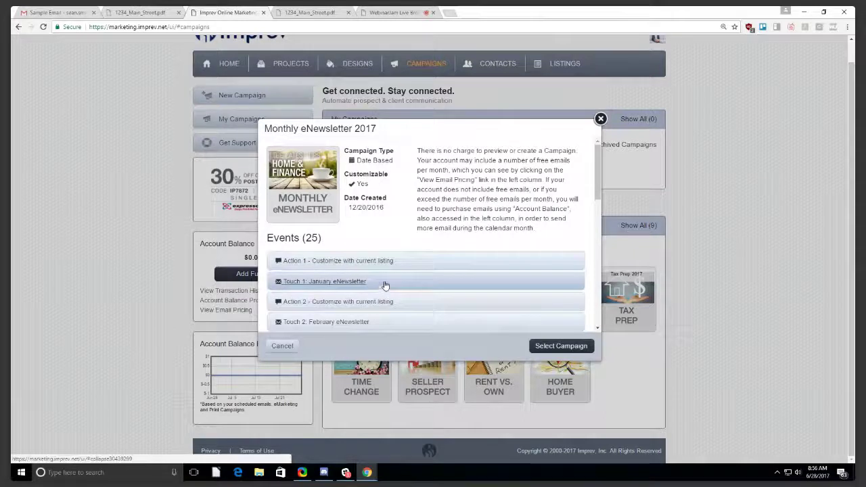
scroll(386, 279, down, 10)
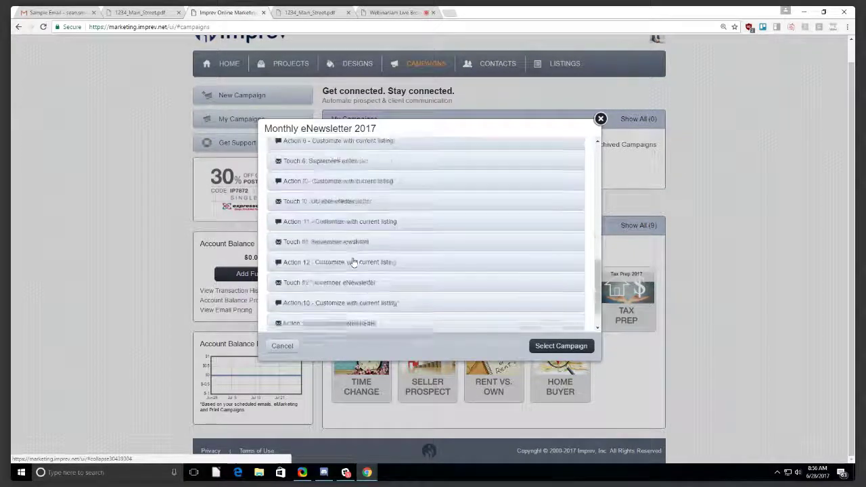
click(600, 121)
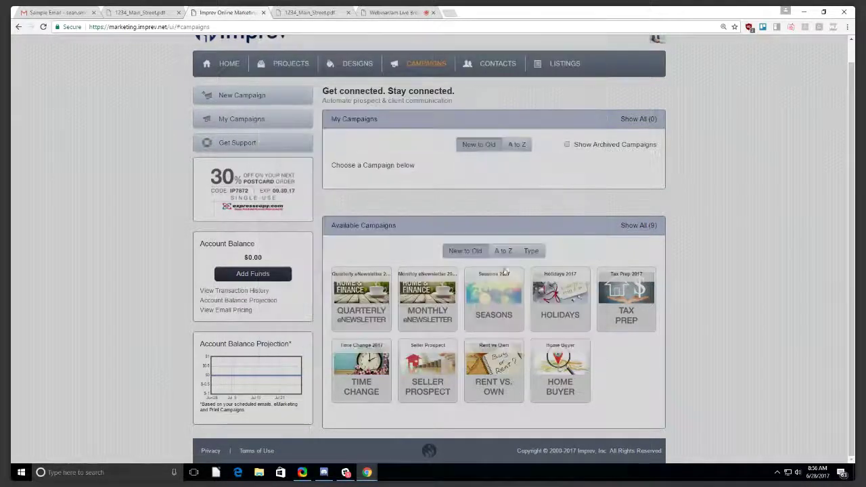
click(504, 290)
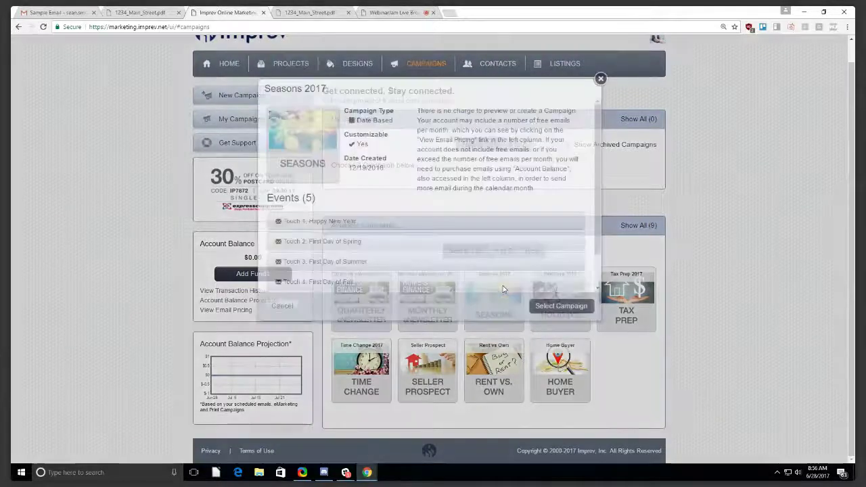
scroll(406, 288, down, 2)
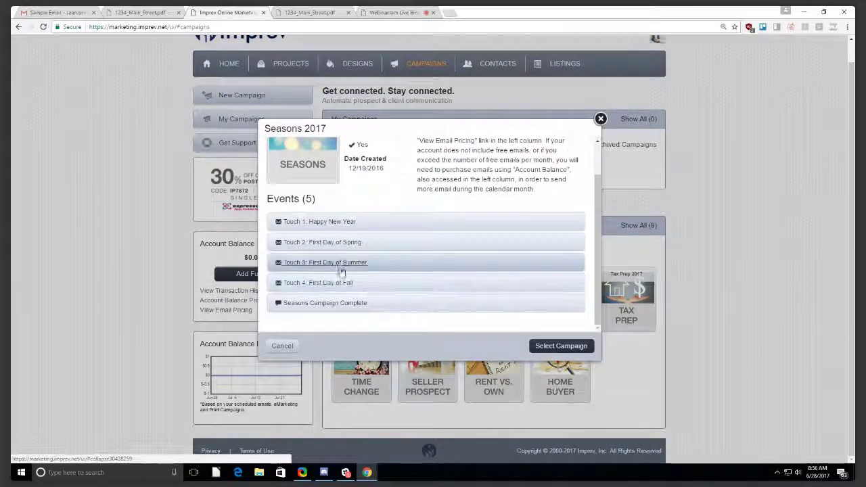
click(334, 225)
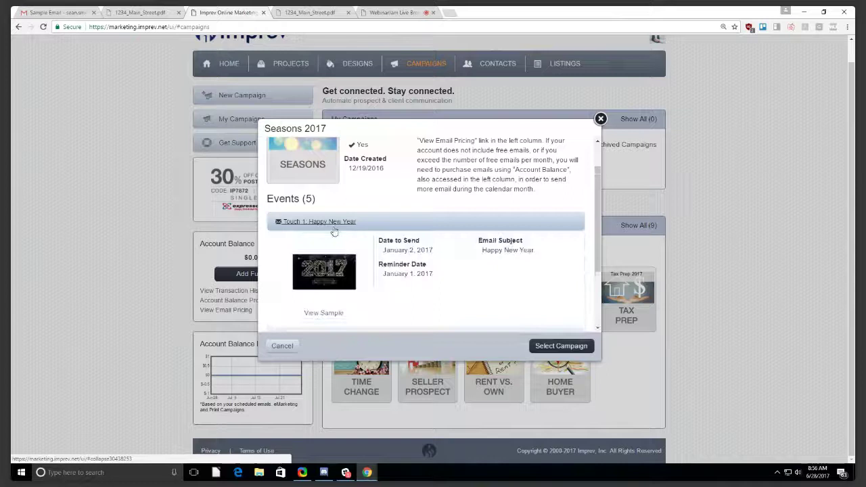
scroll(335, 227, down, 3)
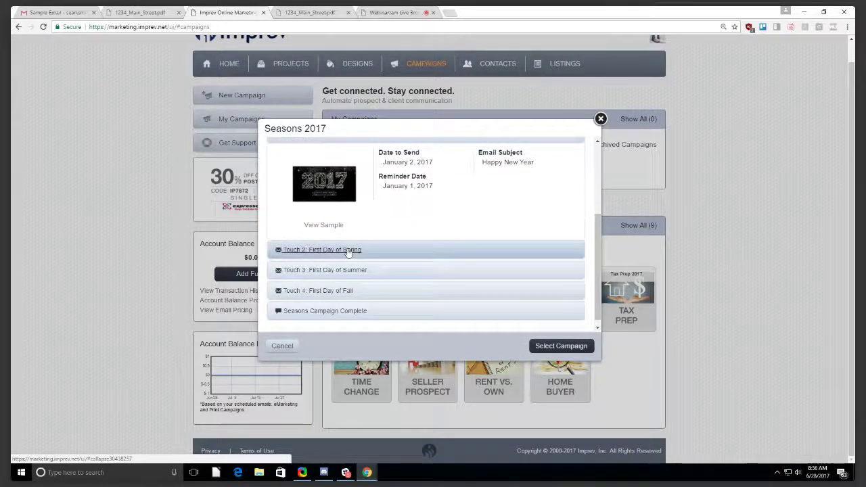
scroll(601, 112, up, 3)
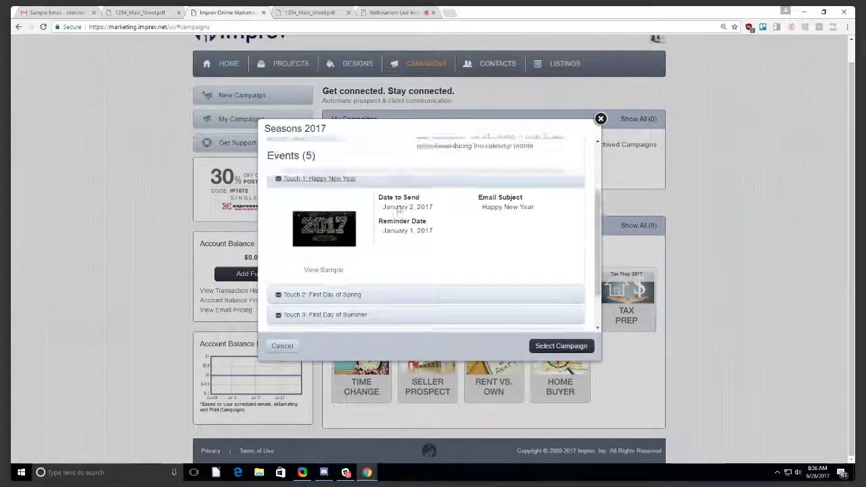
click(602, 118)
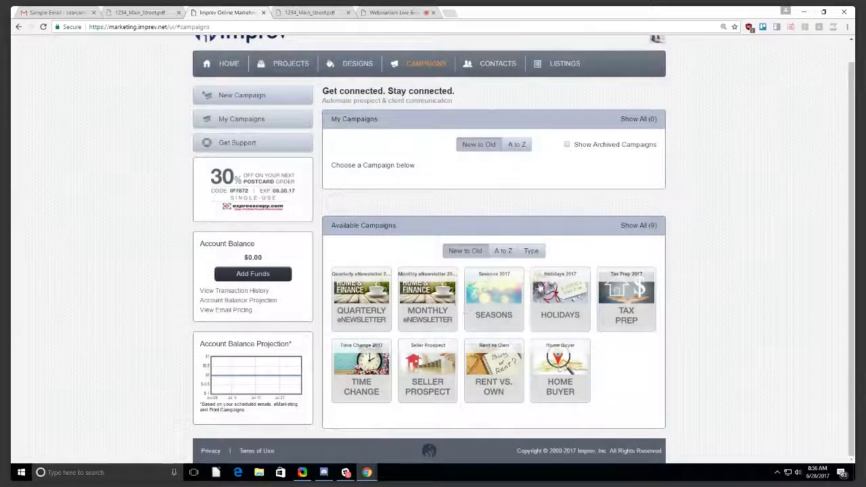
click(569, 290)
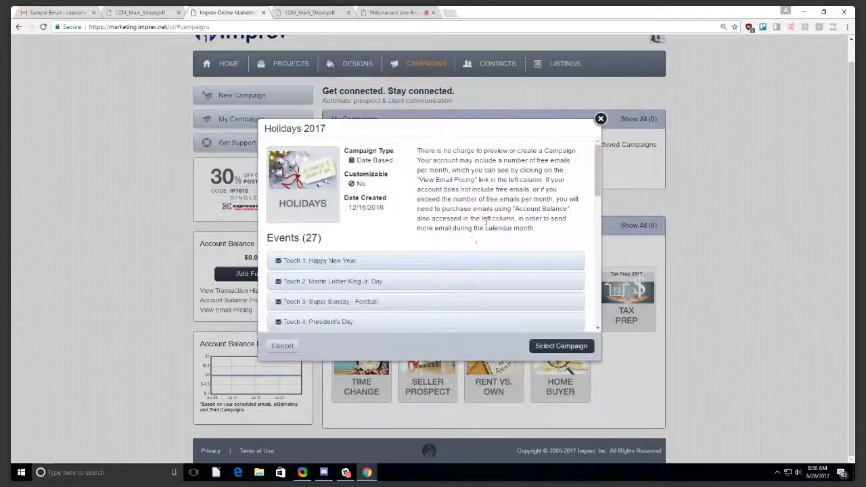
scroll(486, 225, down, 3)
scroll(485, 225, down, 5)
scroll(481, 231, up, 8)
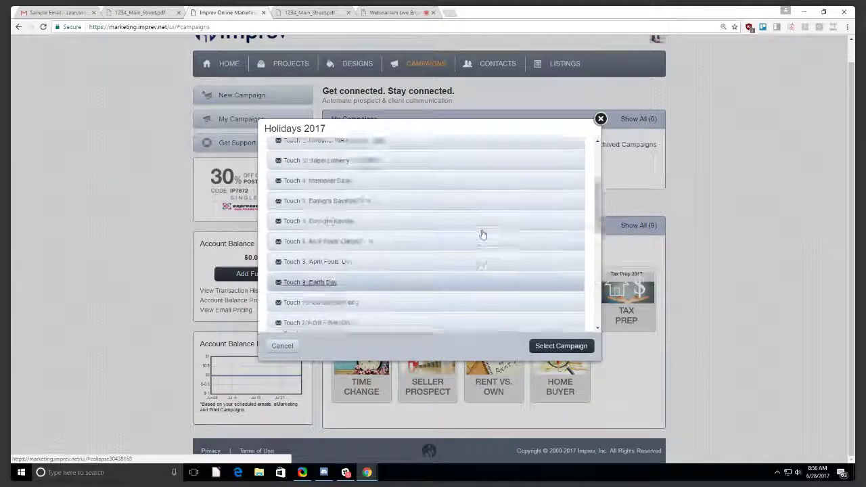
scroll(344, 257, down, 2)
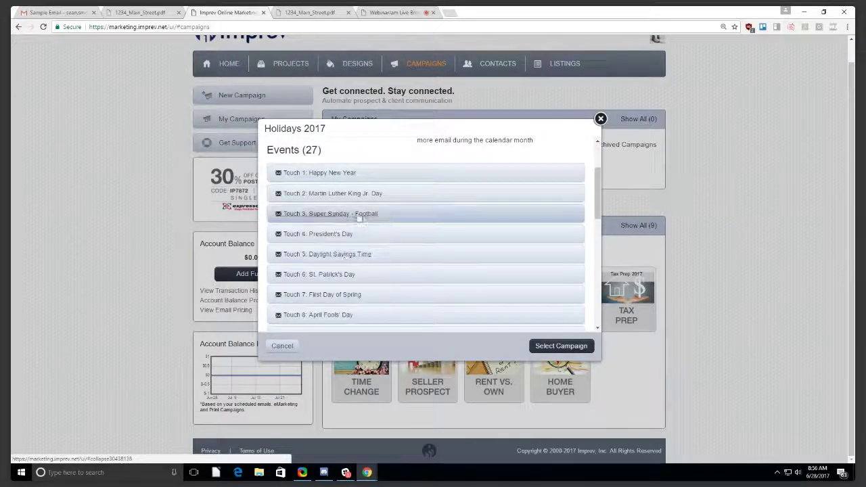
click(333, 181)
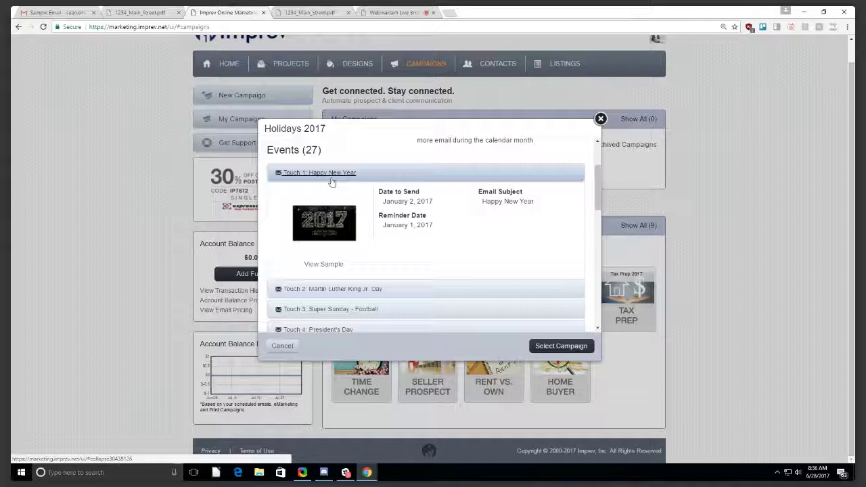
click(332, 178)
click(331, 196)
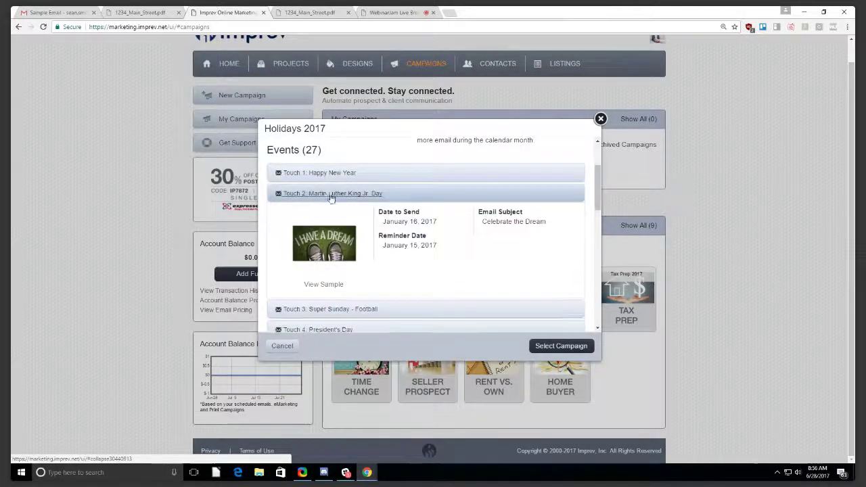
click(331, 195)
click(343, 215)
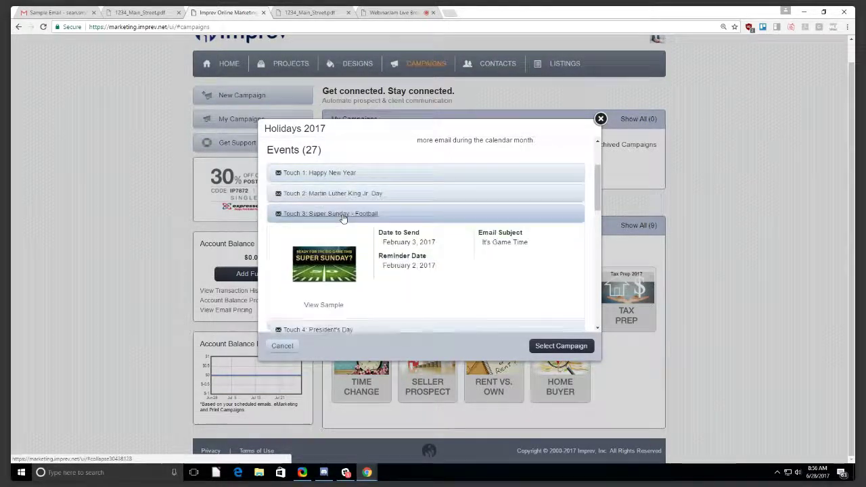
scroll(446, 262, down, 2)
scroll(447, 262, up, 1)
click(331, 242)
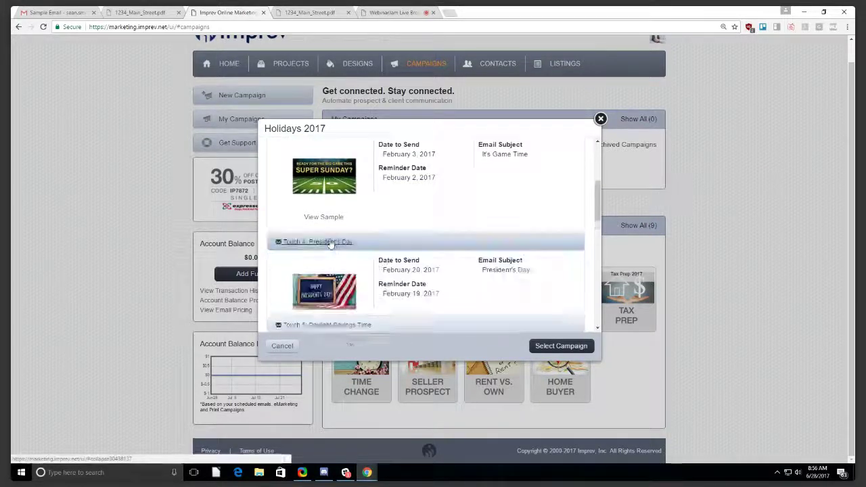
scroll(442, 271, down, 5)
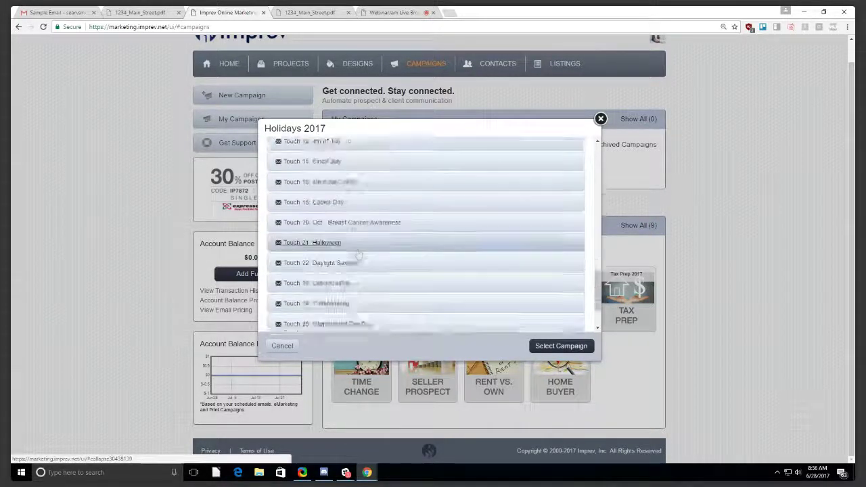
scroll(315, 234, up, 3)
click(316, 235)
scroll(324, 278, down, 2)
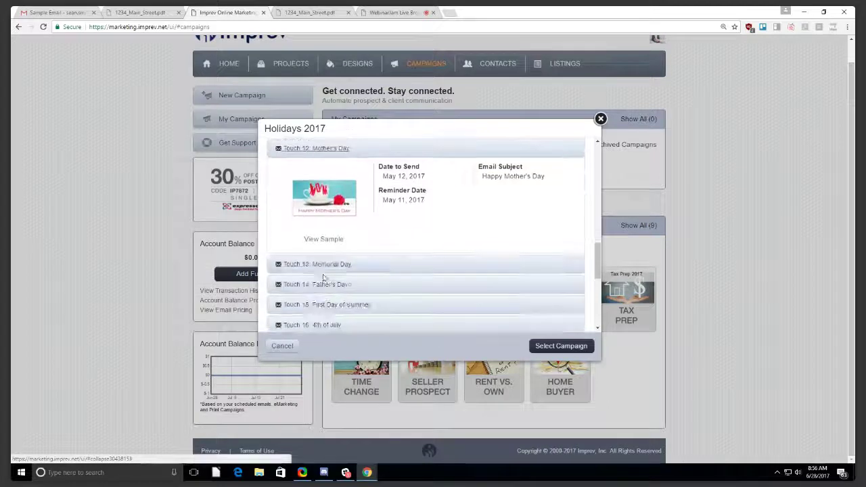
click(323, 240)
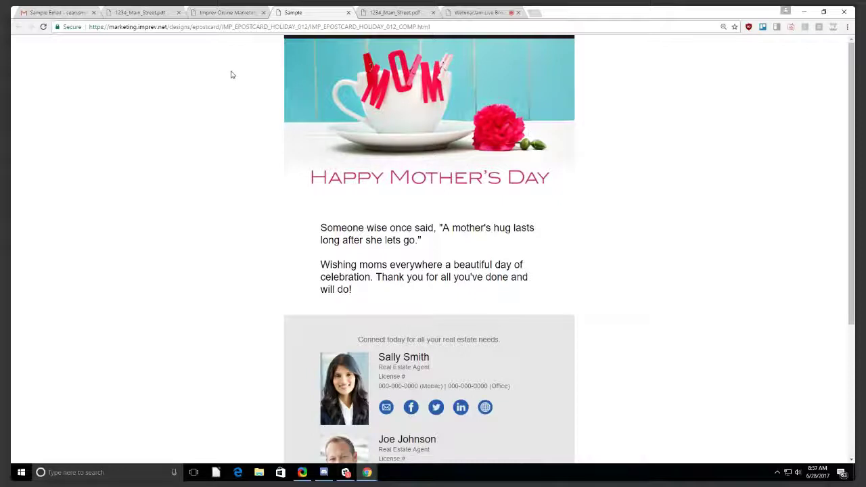
click(347, 13)
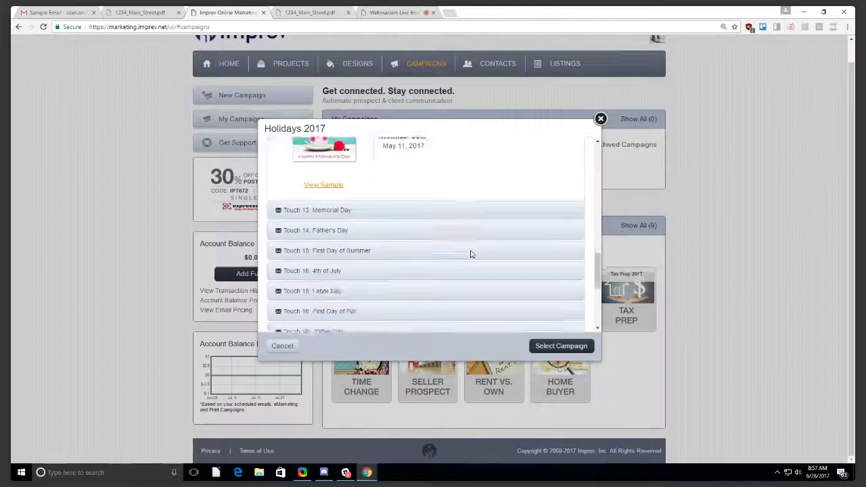
scroll(470, 251, down, 5)
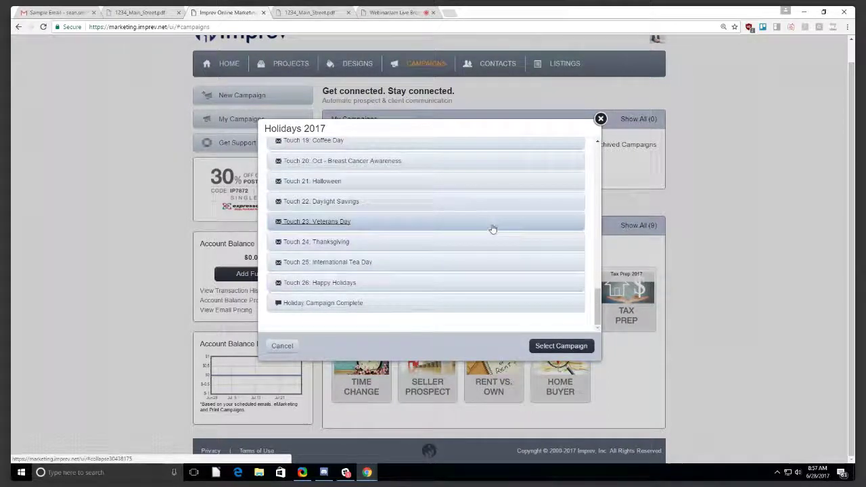
click(601, 120)
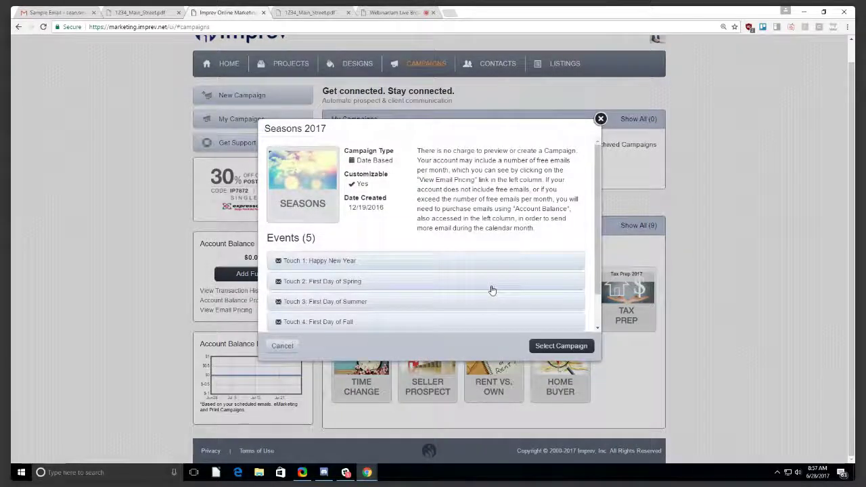
Close the Seasons 2017 preview and pick Holidays 2017 as the campaign.
click(600, 119)
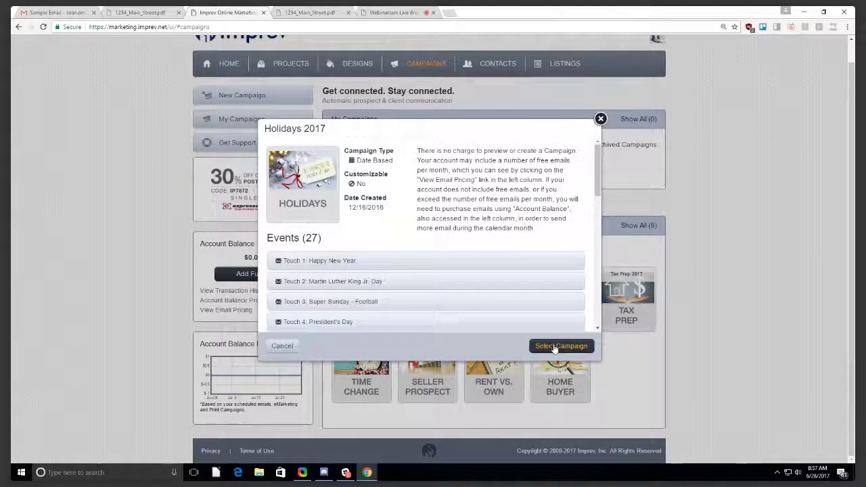
click(555, 346)
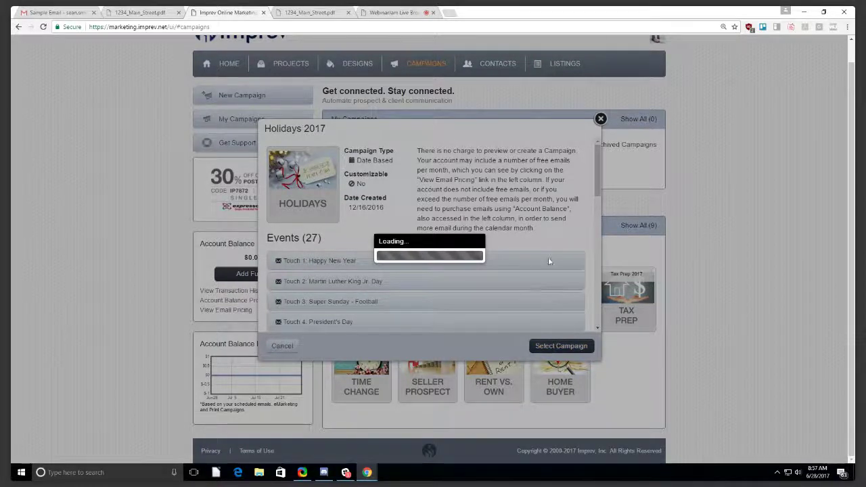
scroll(547, 259, up, 1)
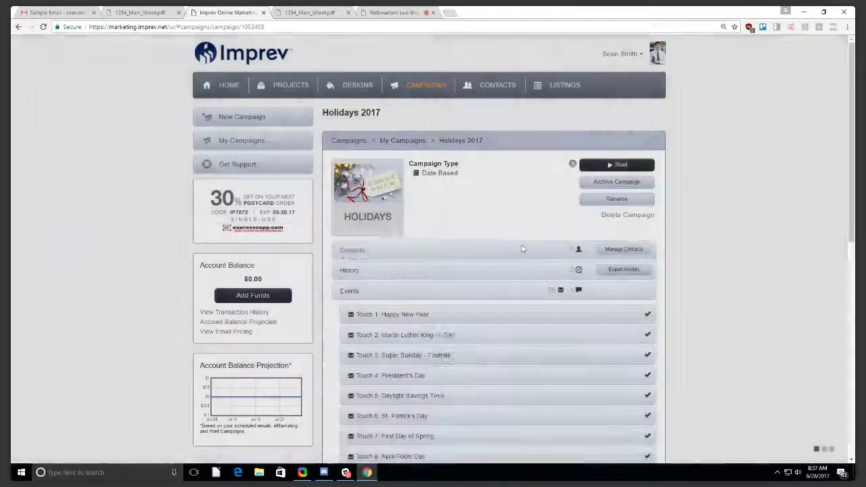
scroll(522, 249, down, 7)
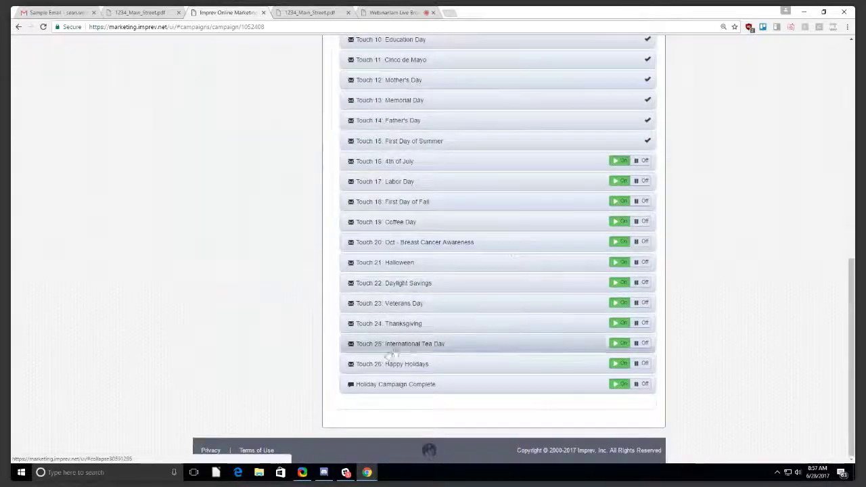
scroll(448, 306, up, 7)
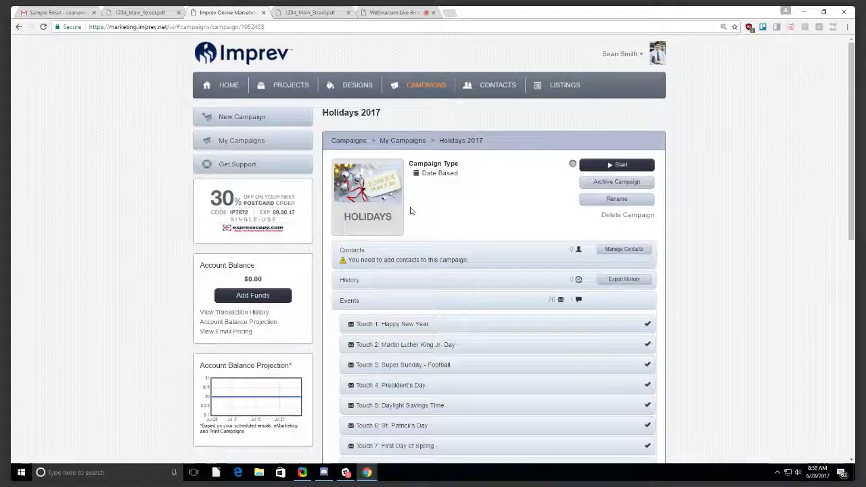
scroll(418, 218, down, 7)
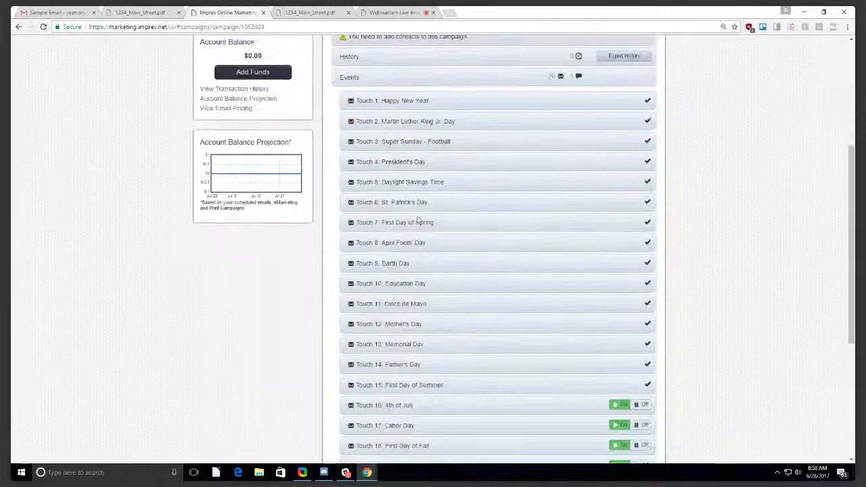
click(436, 363)
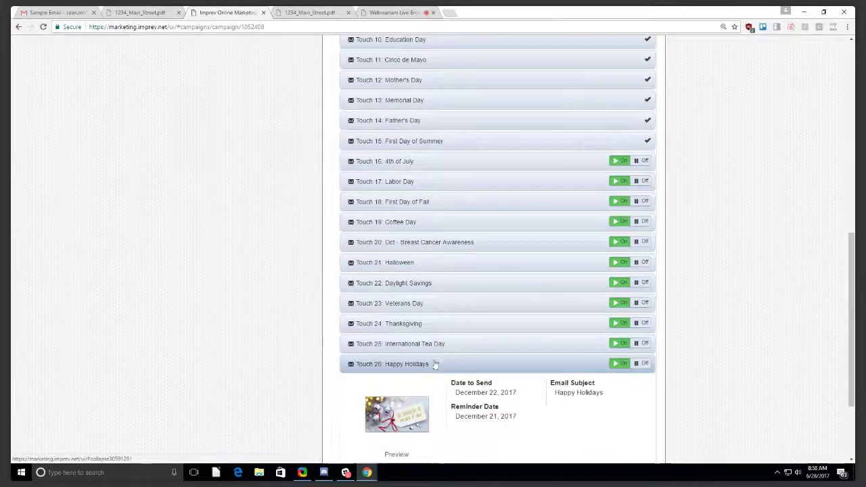
click(431, 365)
scroll(434, 346, up, 3)
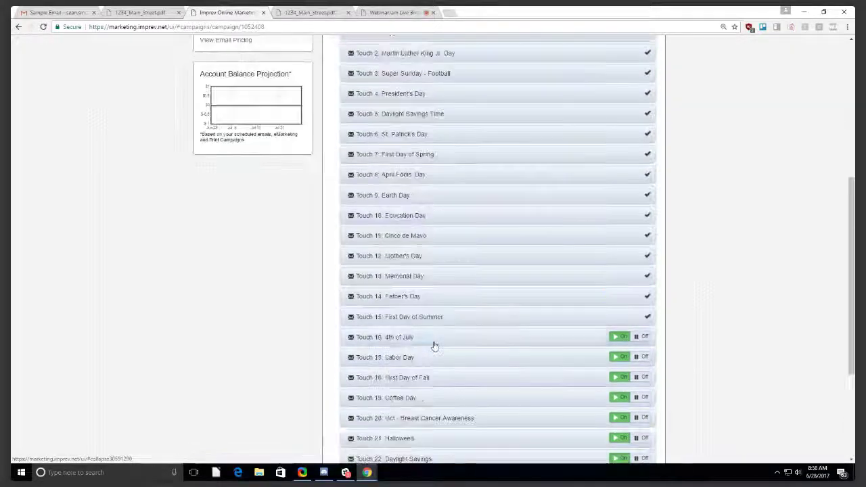
scroll(434, 346, up, 5)
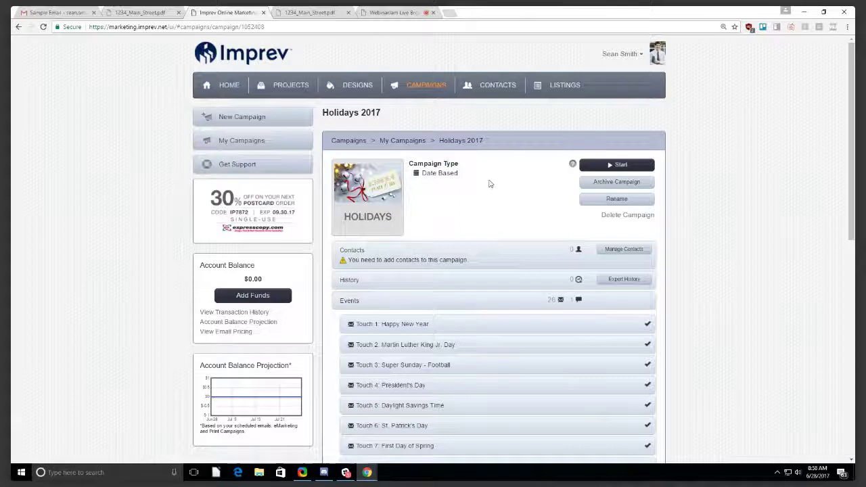
scroll(489, 184, down, 3)
scroll(537, 104, up, 1)
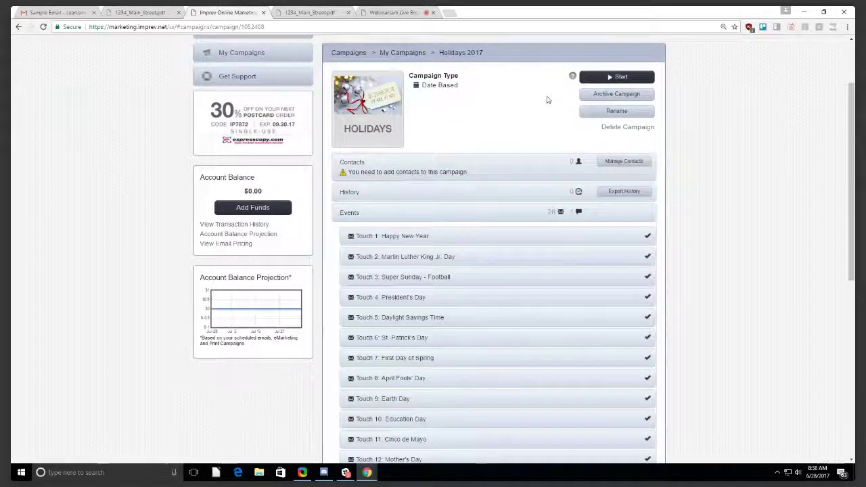
scroll(535, 169, up, 2)
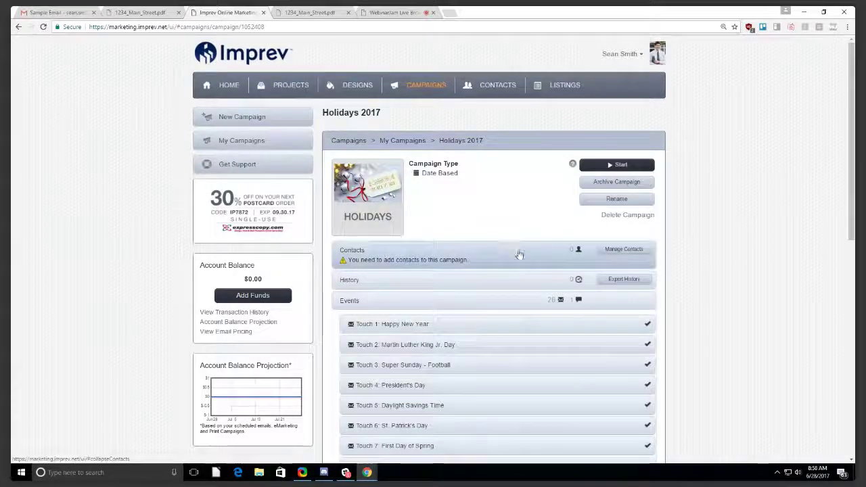
Open the recipient picker and try ticking, then unticking, several individual contacts.
click(624, 250)
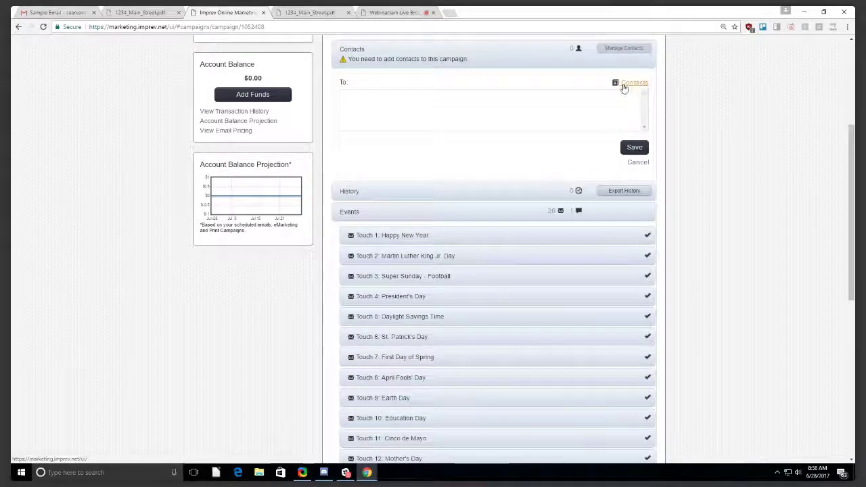
click(634, 88)
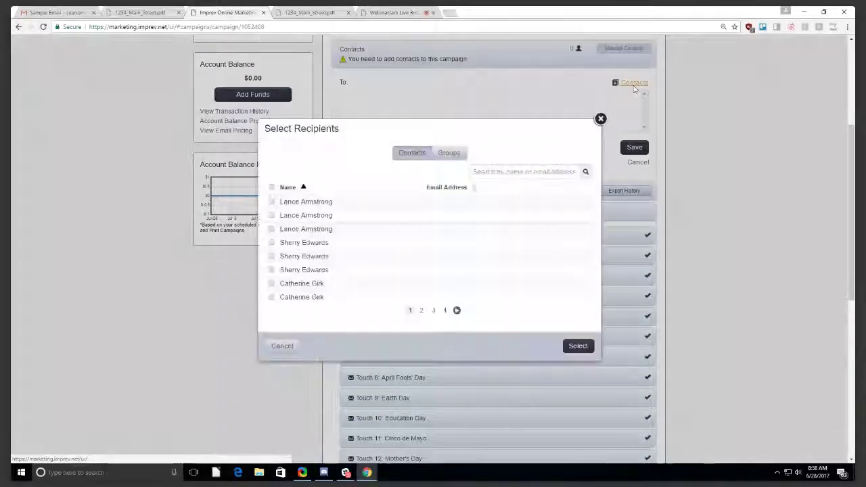
click(271, 202)
click(272, 216)
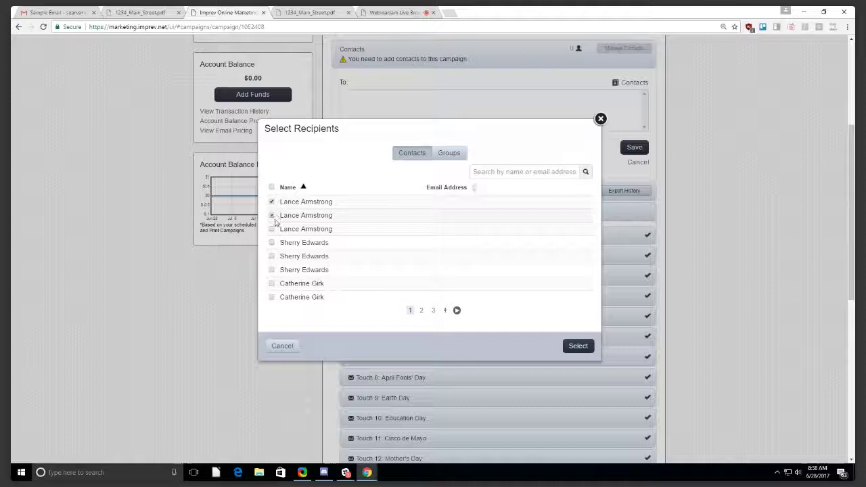
click(271, 230)
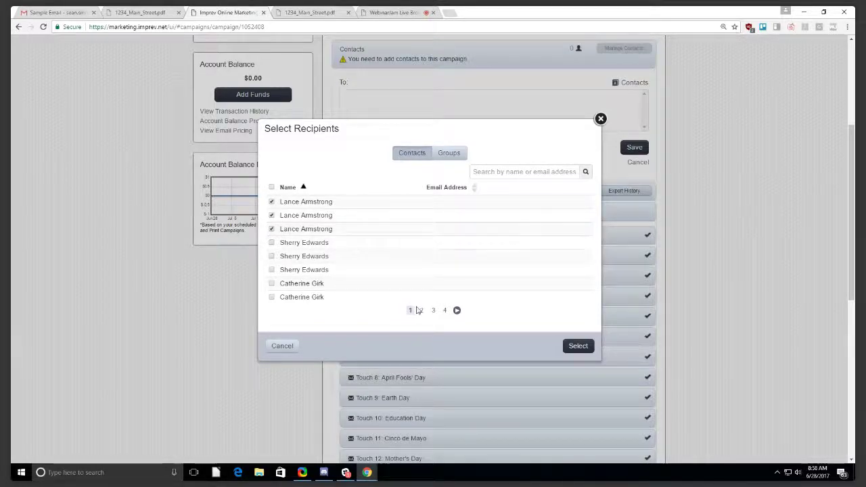
click(273, 284)
click(272, 298)
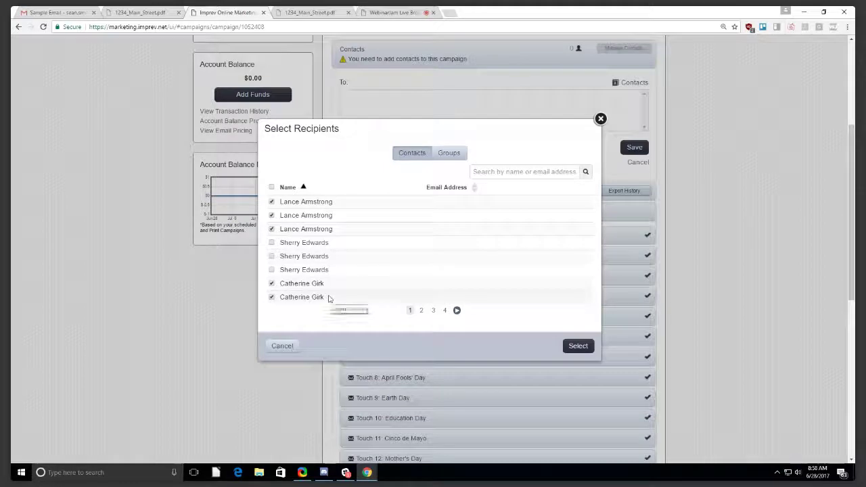
click(272, 284)
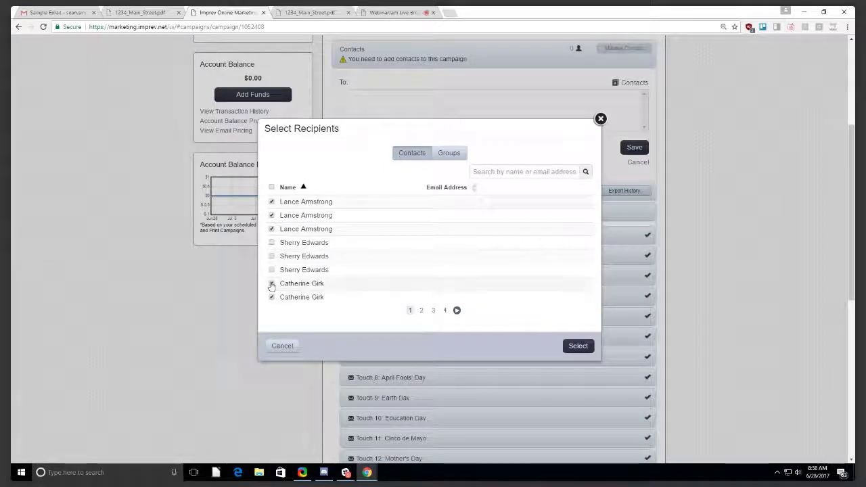
click(272, 297)
click(271, 228)
click(271, 215)
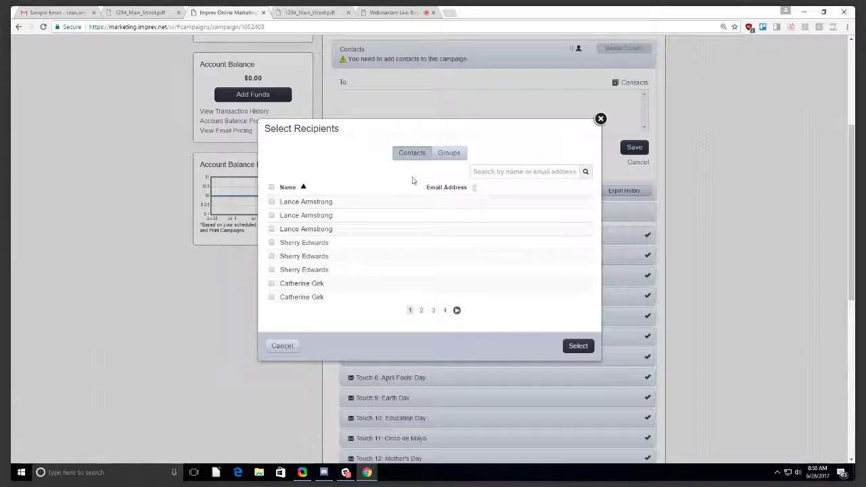
Add the Potential Buyers (8) group from the Groups list to the To field.
click(448, 155)
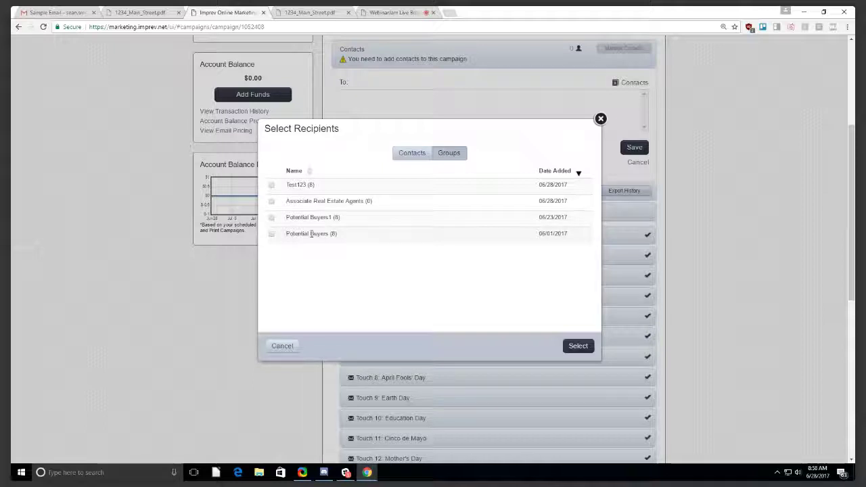
click(271, 235)
click(581, 347)
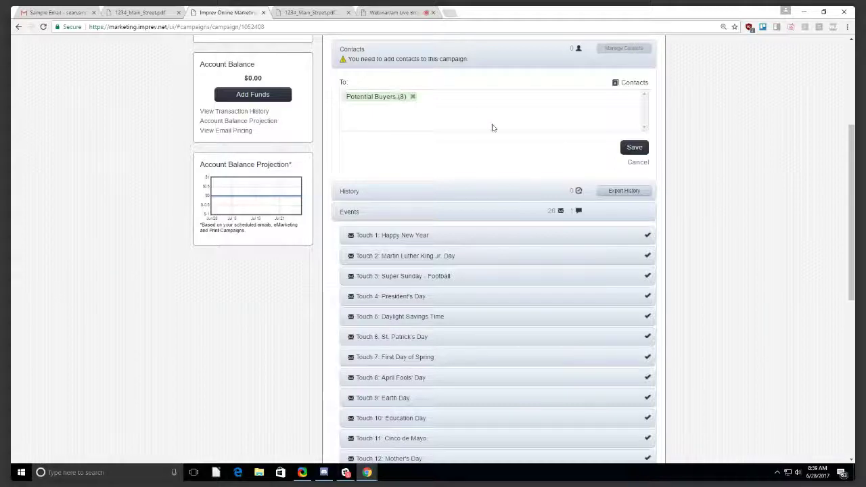
scroll(493, 127, up, 2)
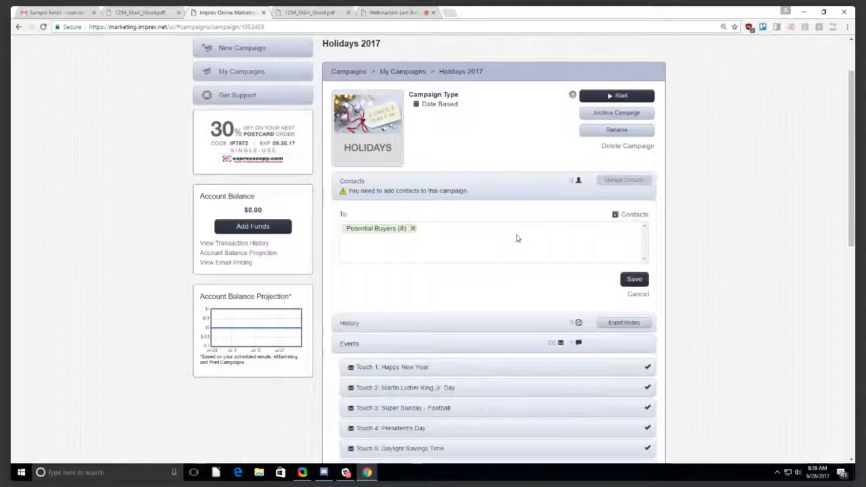
scroll(517, 238, down, 1)
Save the recipient list and toggle the Contacts section to confirm 8 contacts.
click(634, 279)
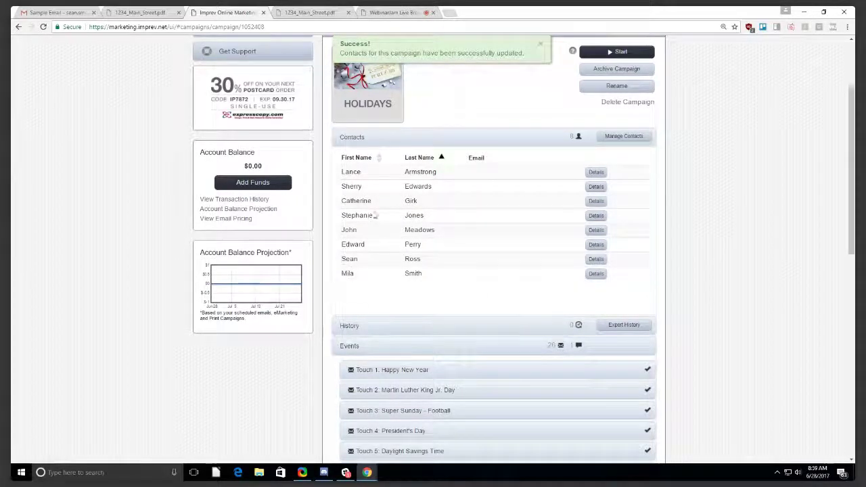
scroll(490, 267, up, 2)
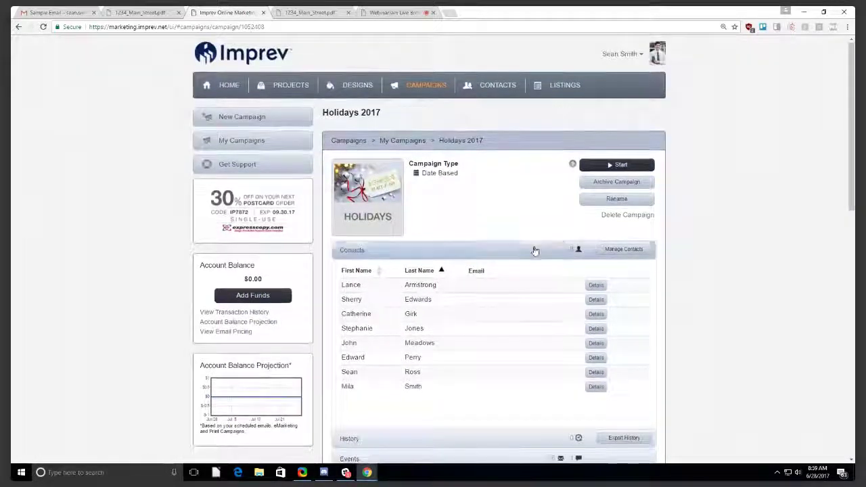
click(534, 250)
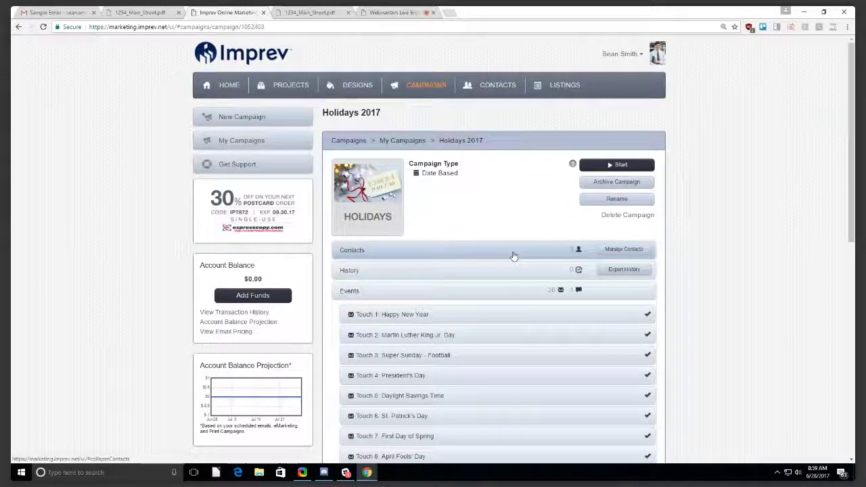
scroll(514, 256, down, 1)
click(467, 166)
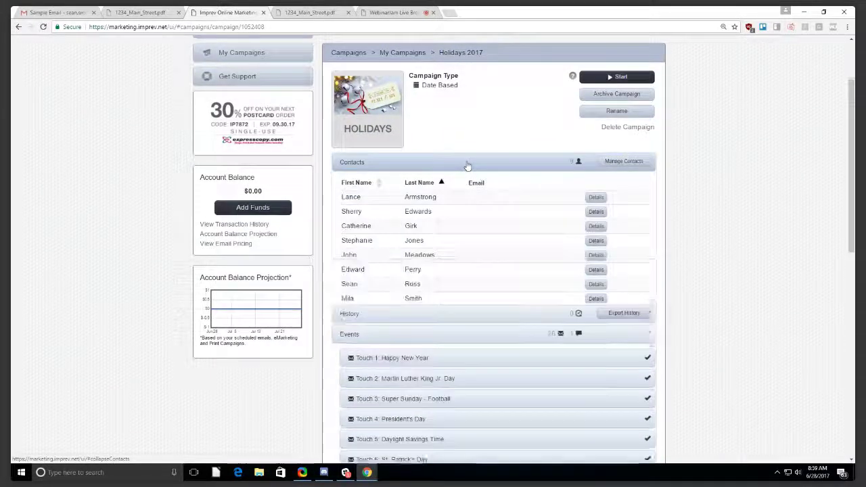
click(467, 166)
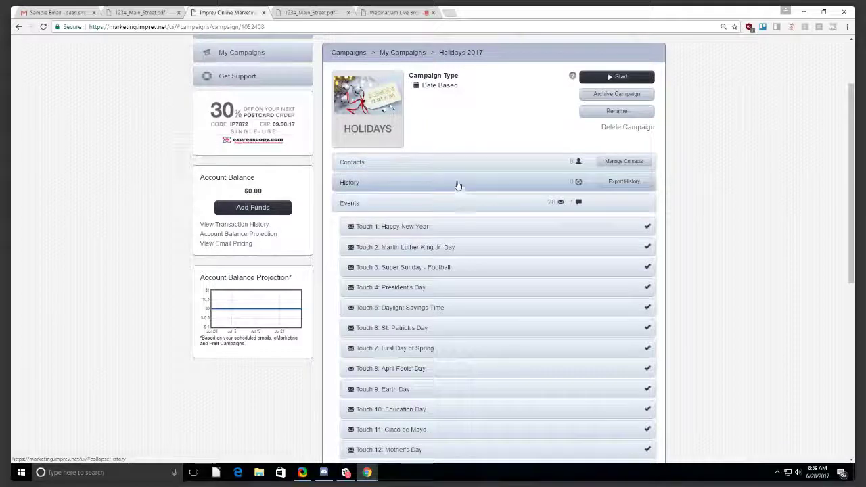
Show the campaign's History and the First Day of Summer touch details.
click(377, 187)
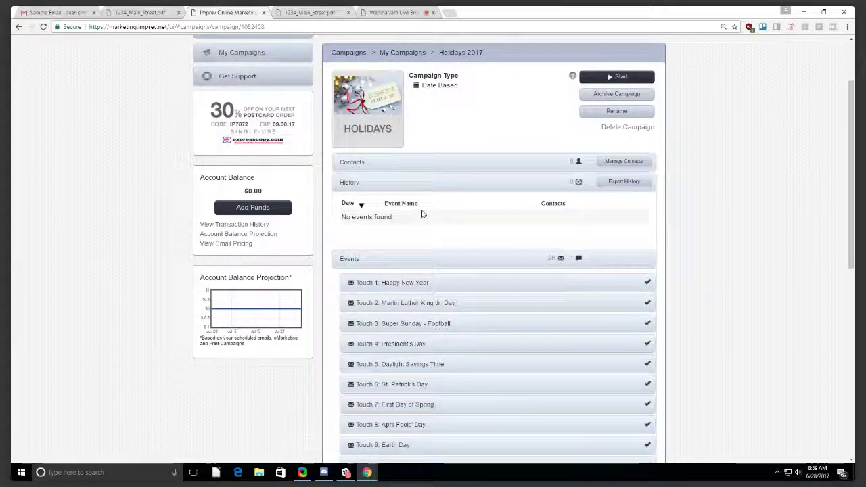
scroll(422, 214, down, 6)
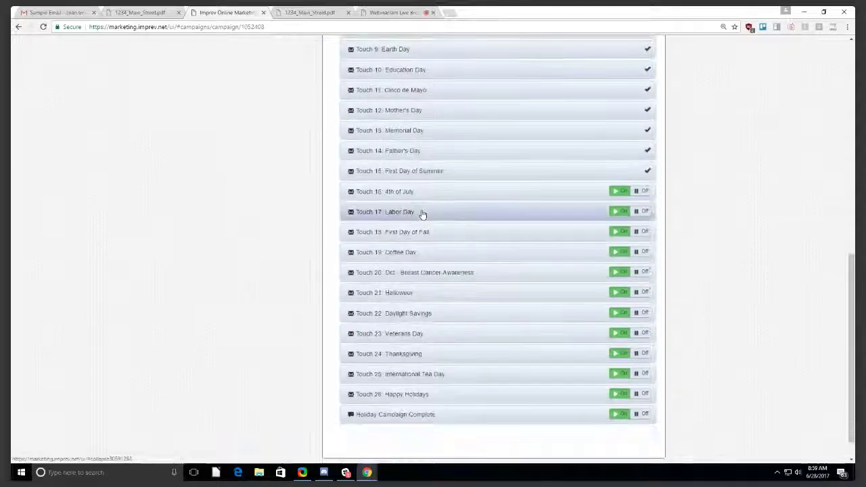
click(490, 171)
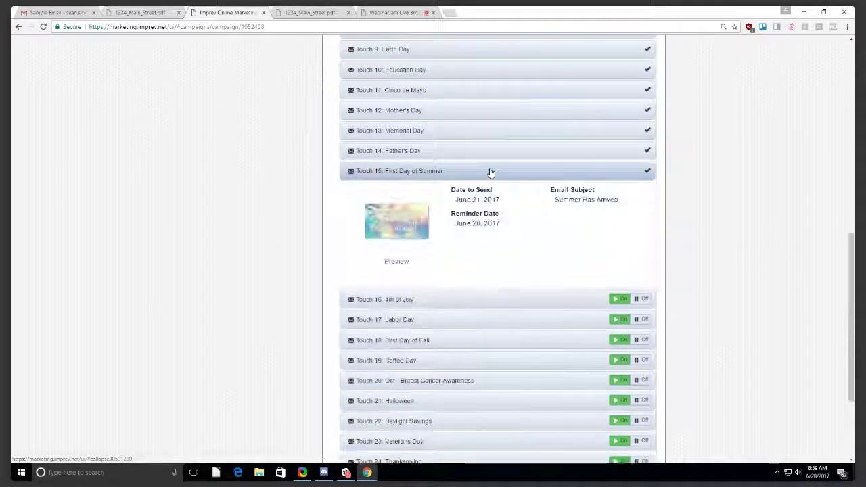
scroll(448, 286, down, 2)
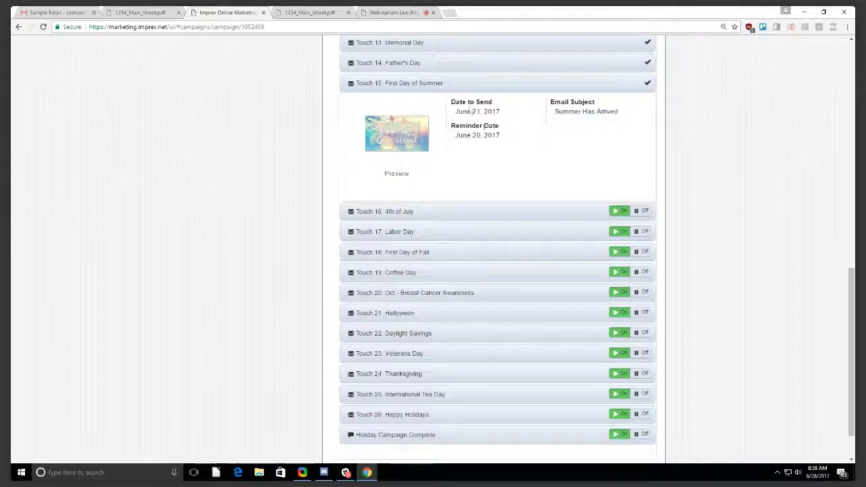
scroll(491, 220, up, 10)
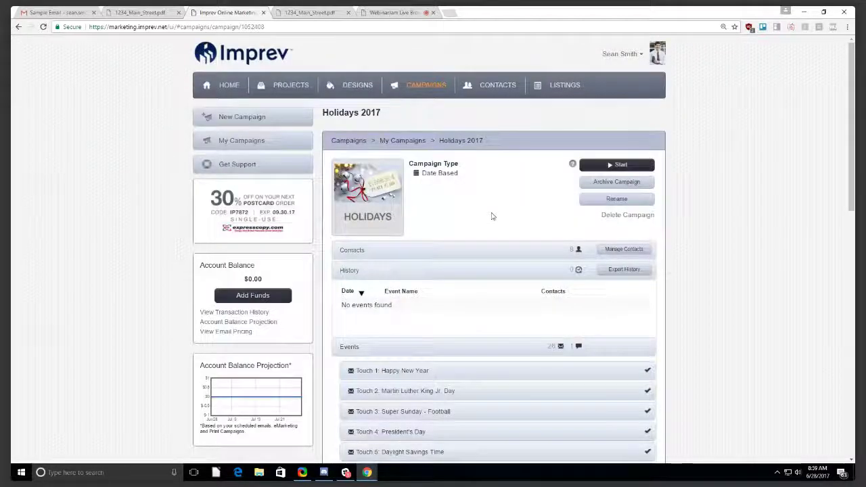
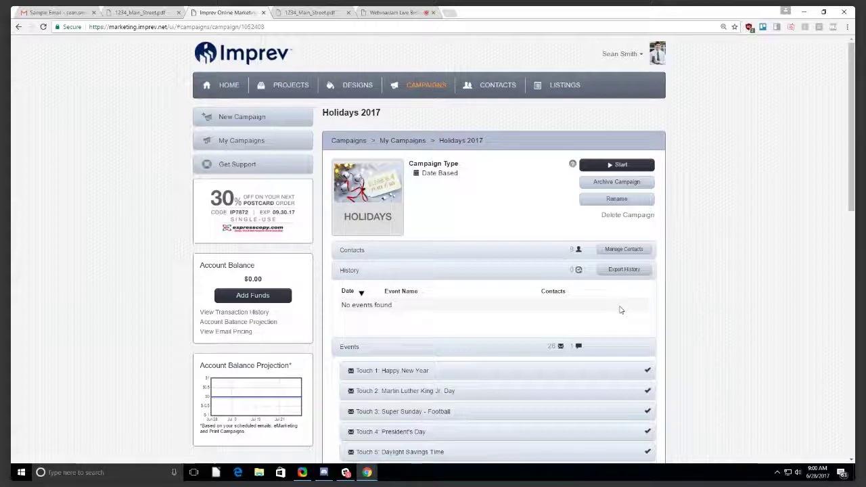
Collapse the History and First Day of Summer details, then scroll down to Touch 16: 4th of July.
click(424, 274)
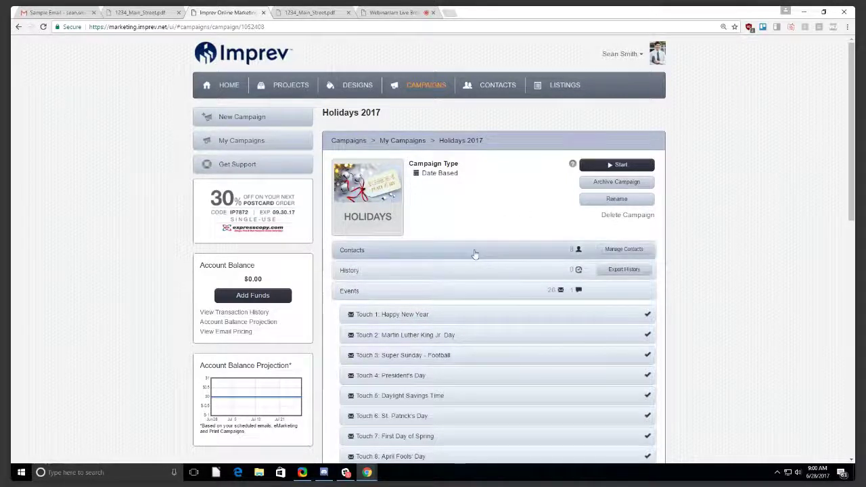
scroll(474, 254, down, 1)
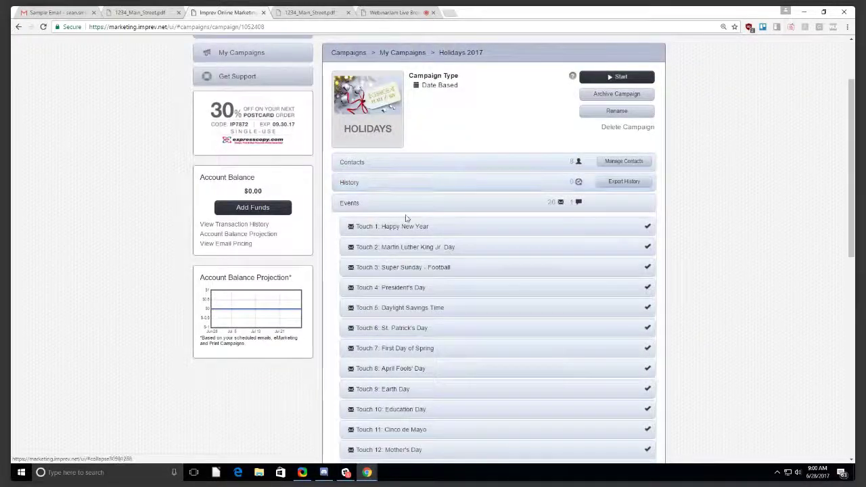
scroll(497, 285, down, 3)
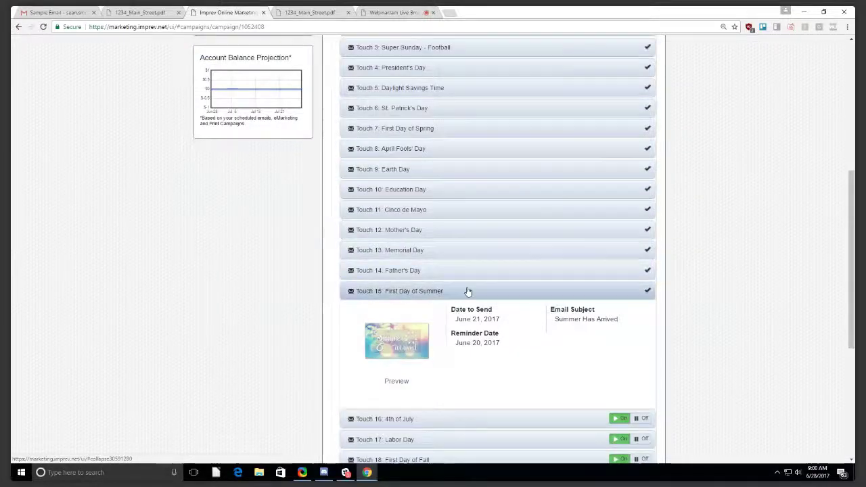
click(466, 291)
scroll(474, 149, up, 3)
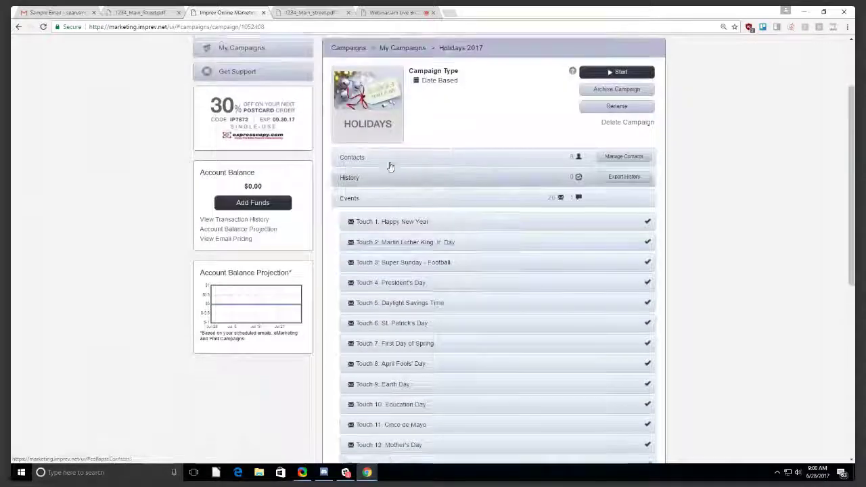
scroll(447, 319, down, 3)
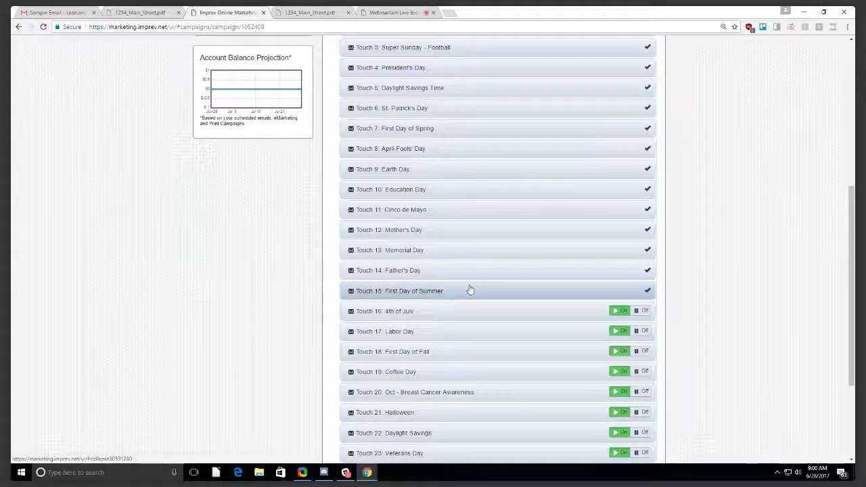
scroll(470, 290, down, 2)
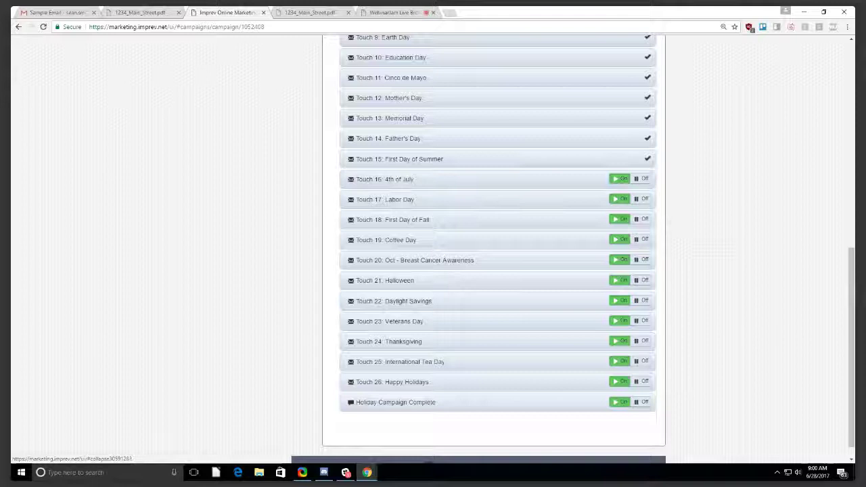
click(421, 183)
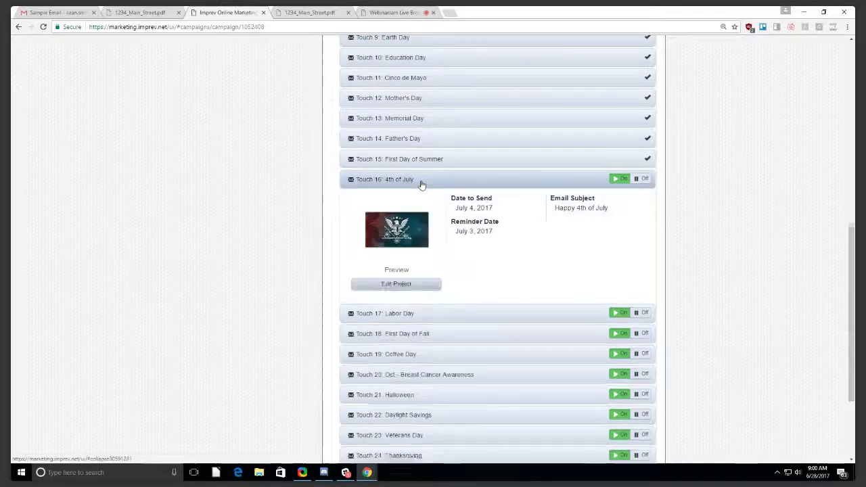
click(396, 270)
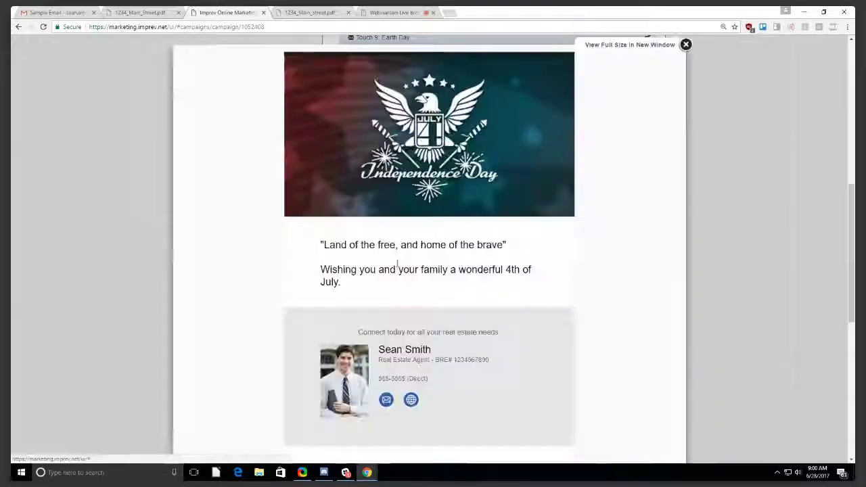
click(686, 45)
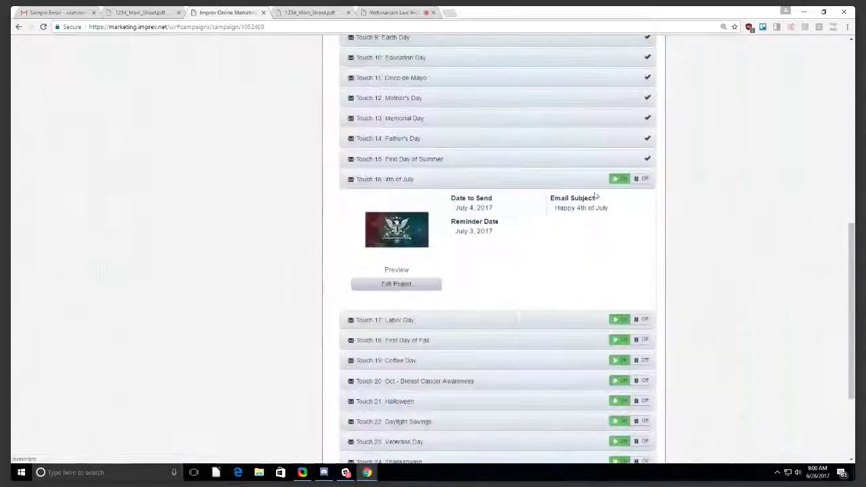
drag(455, 211, 497, 208)
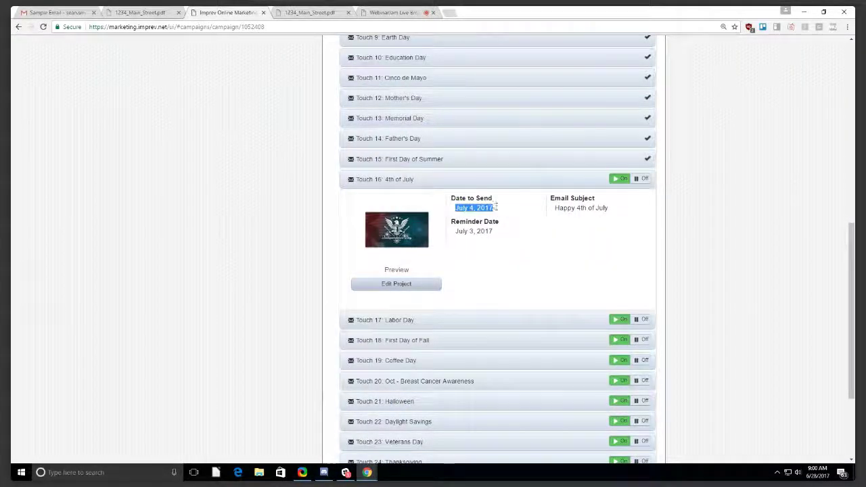
mouse_move(456, 232)
mouse_down()
mouse_move(495, 231)
mouse_move(454, 231)
mouse_up()
click(455, 232)
Open the 4th of July project in the editor and advance it to the Text step.
click(406, 284)
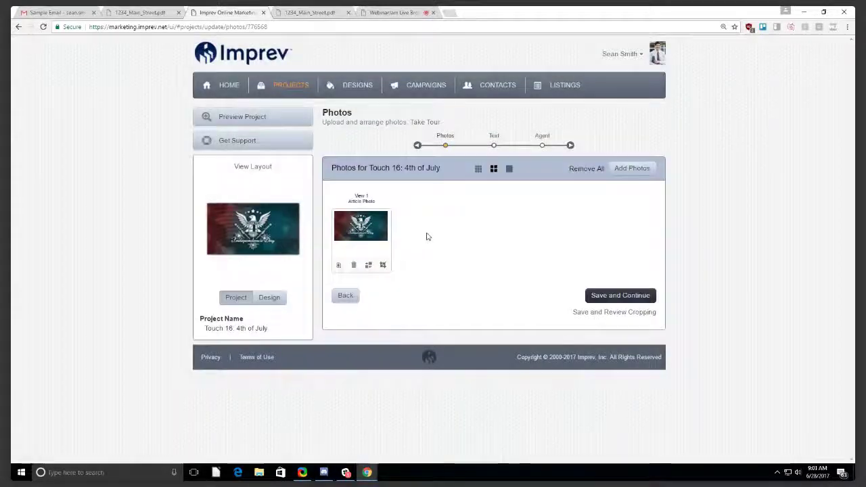
click(496, 141)
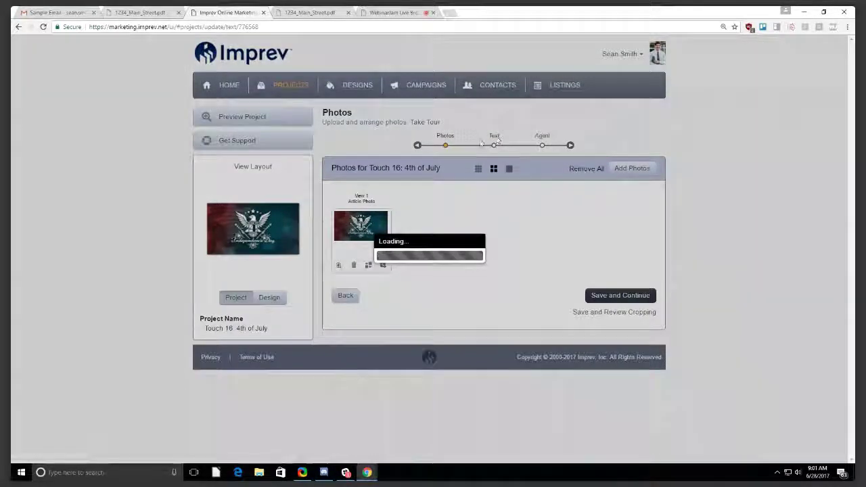
click(446, 139)
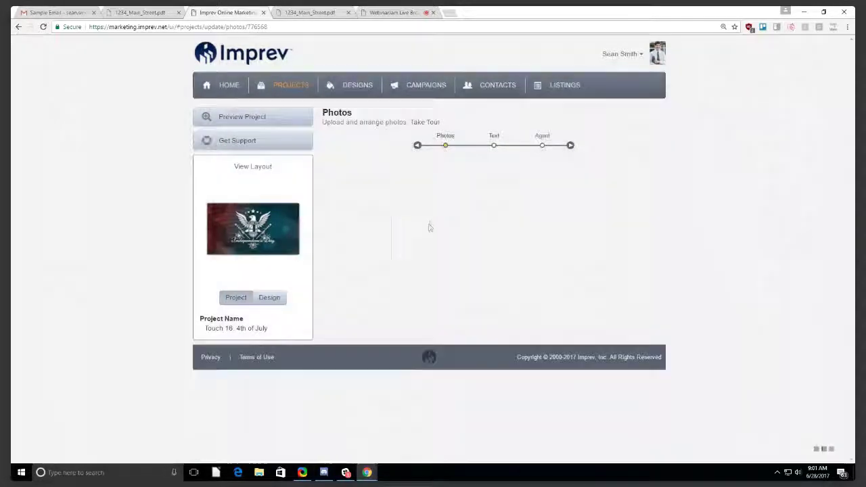
click(493, 140)
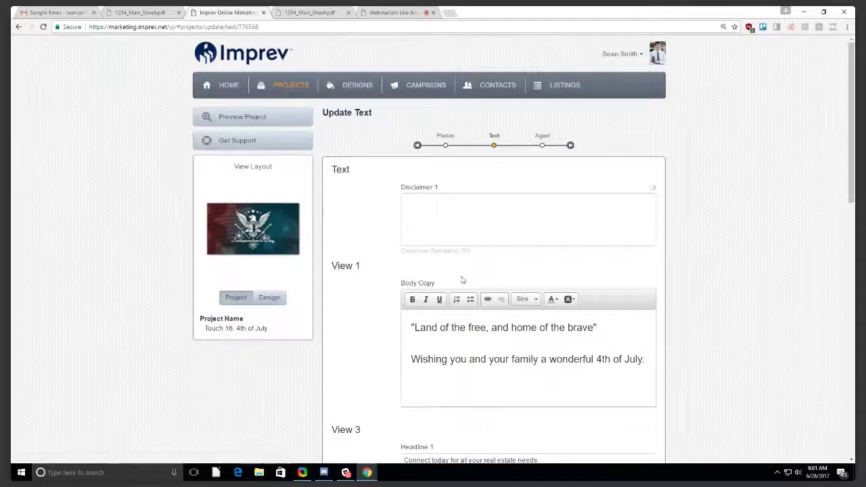
Review the text fields, including Agent 1 Twitter URL and Agent 2 Name.
scroll(462, 280, down, 5)
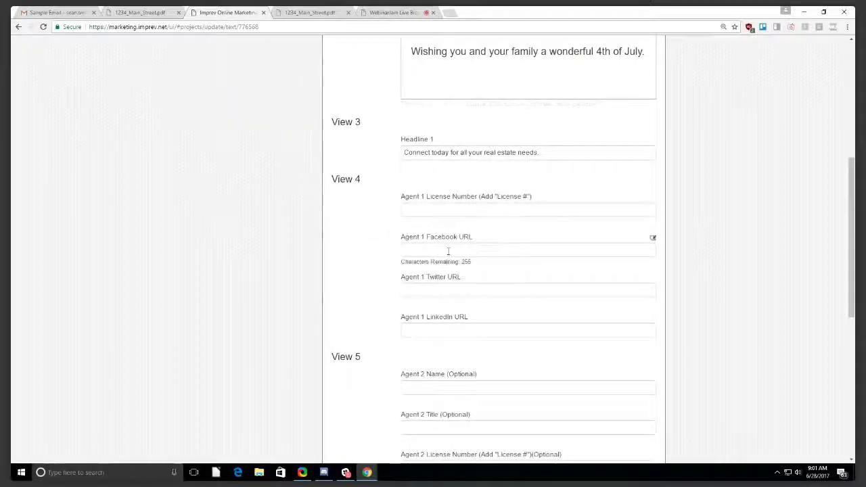
click(443, 293)
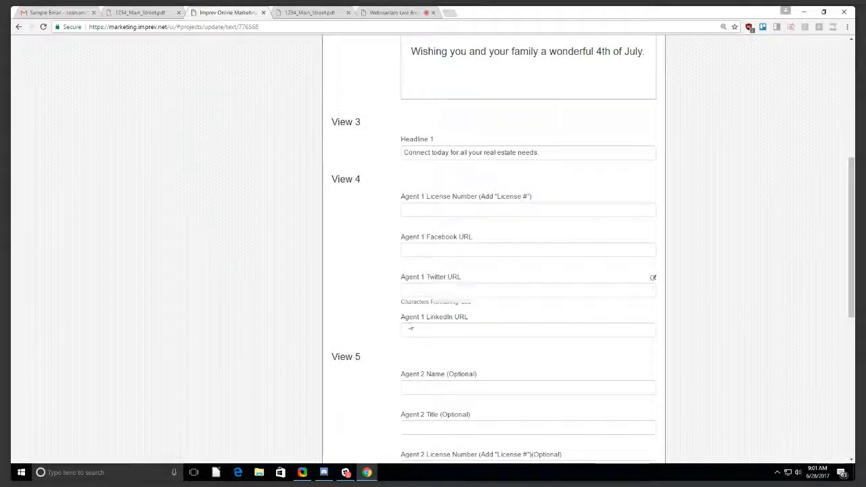
scroll(452, 325, down, 6)
scroll(519, 271, up, 2)
click(441, 153)
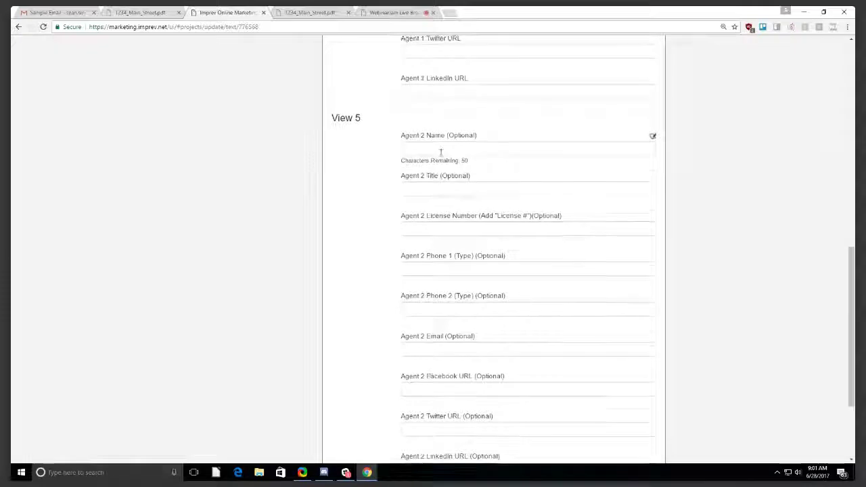
scroll(443, 156, down, 3)
scroll(460, 213, up, 5)
scroll(460, 216, down, 3)
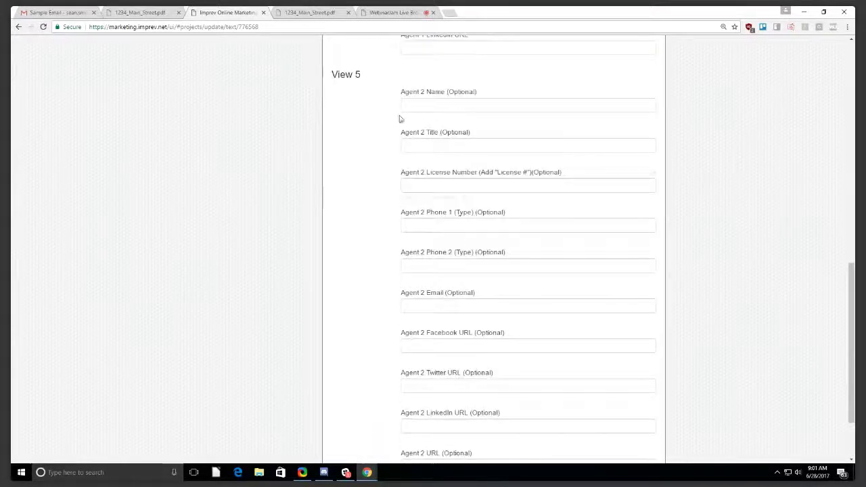
scroll(463, 311, up, 15)
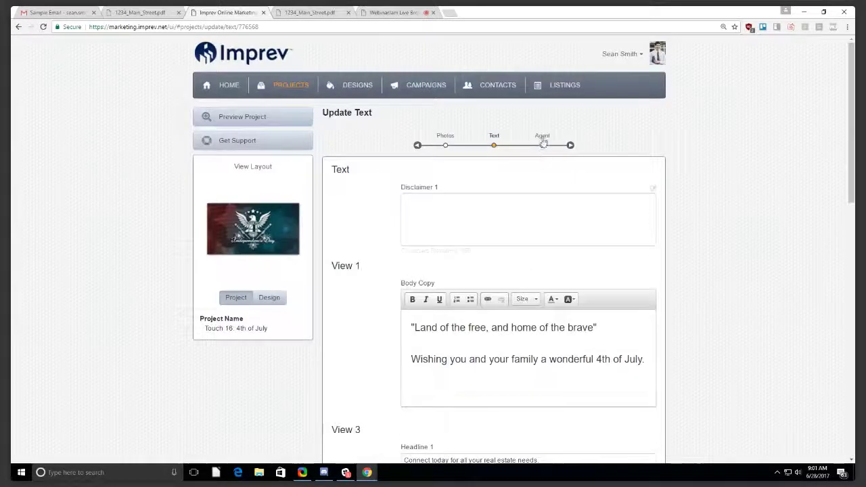
Advance the 4th of July project to the Agent step showing brokerage Imprev and website Imprev.com.
click(543, 142)
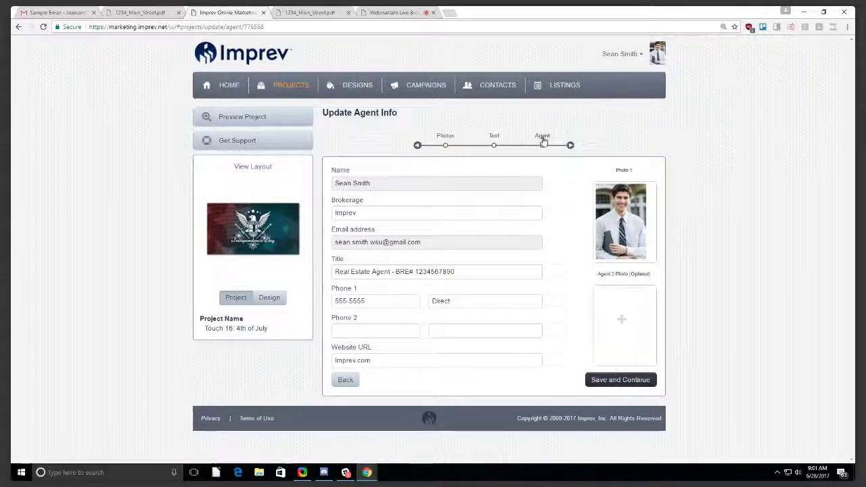
Recheck the Touch 16: 4th of July details, then go back to the Campaigns overview.
click(424, 90)
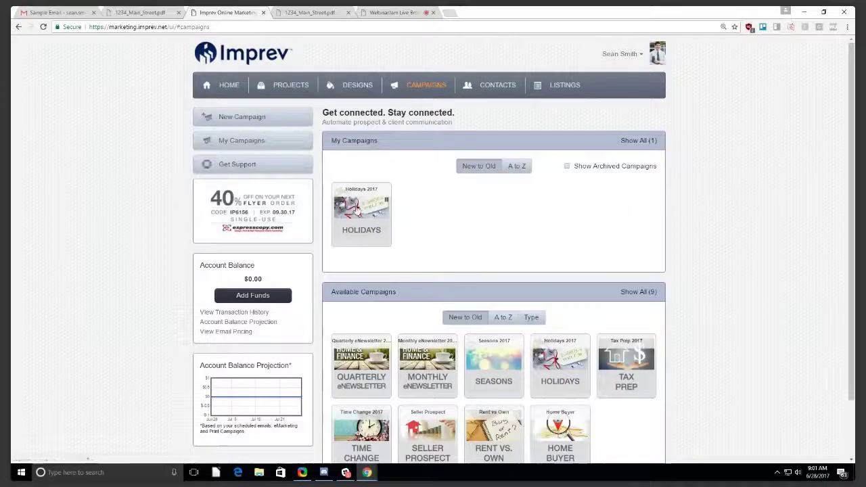
scroll(453, 249, down, 6)
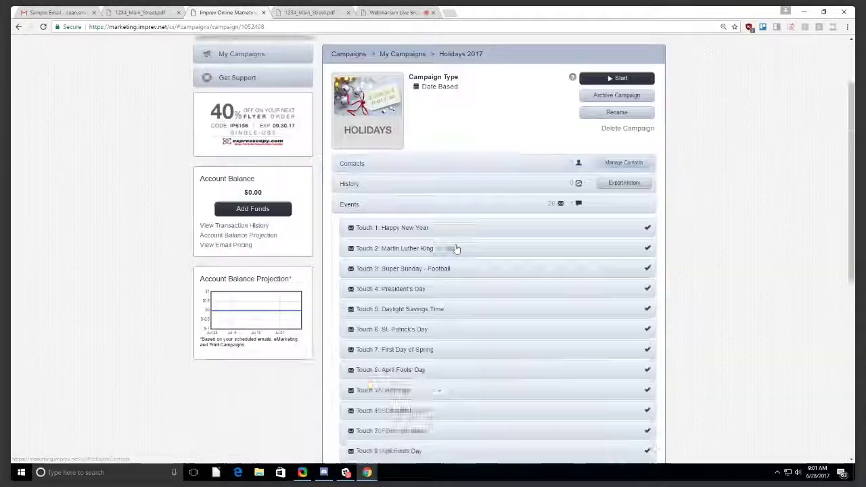
click(445, 224)
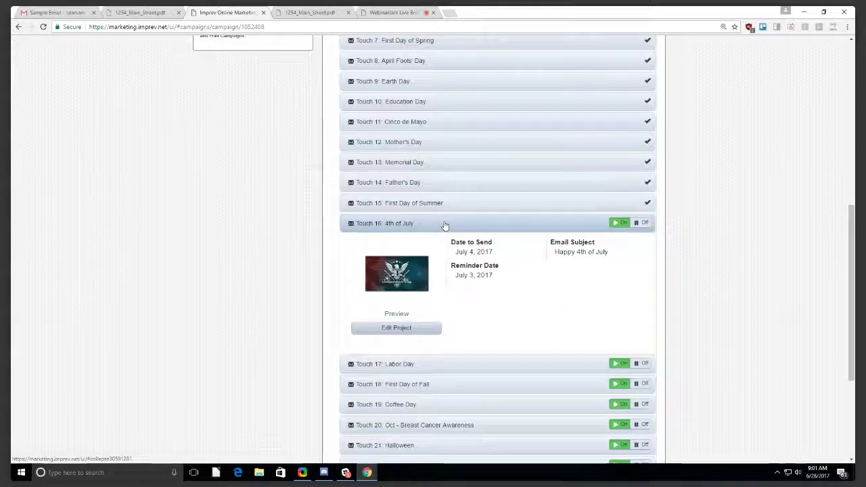
scroll(445, 226, down, 2)
scroll(447, 255, up, 7)
scroll(450, 256, down, 9)
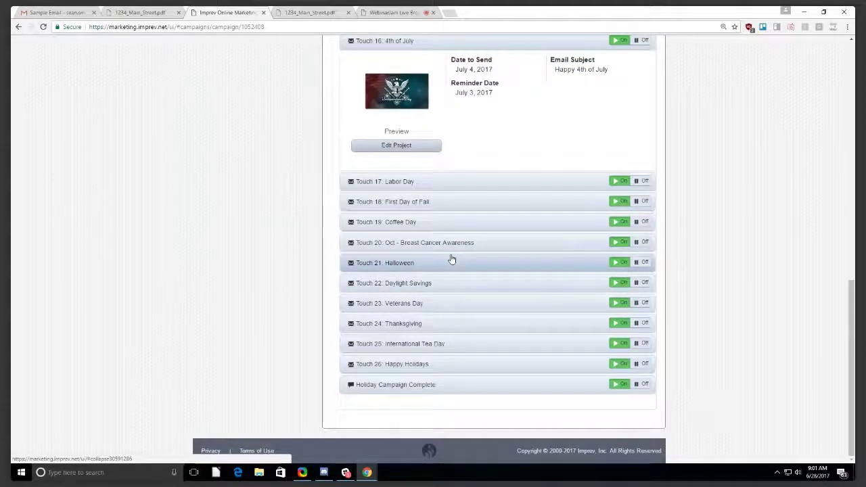
scroll(452, 259, up, 2)
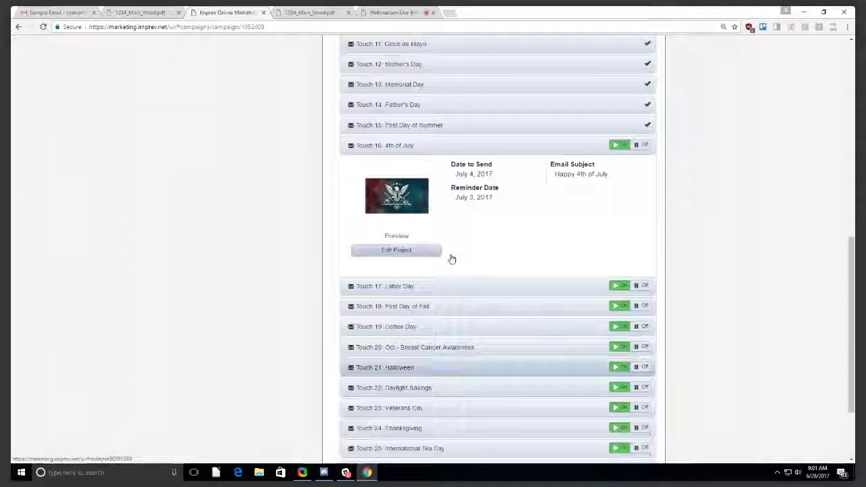
scroll(452, 259, up, 9)
click(426, 85)
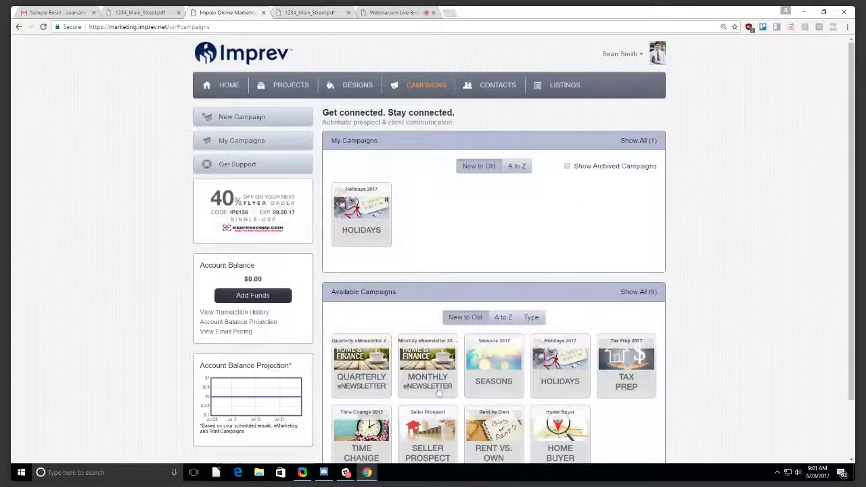
Select the Monthly eNewsletter card from Available Campaigns to create Monthly eNewsletter 2017.
click(429, 364)
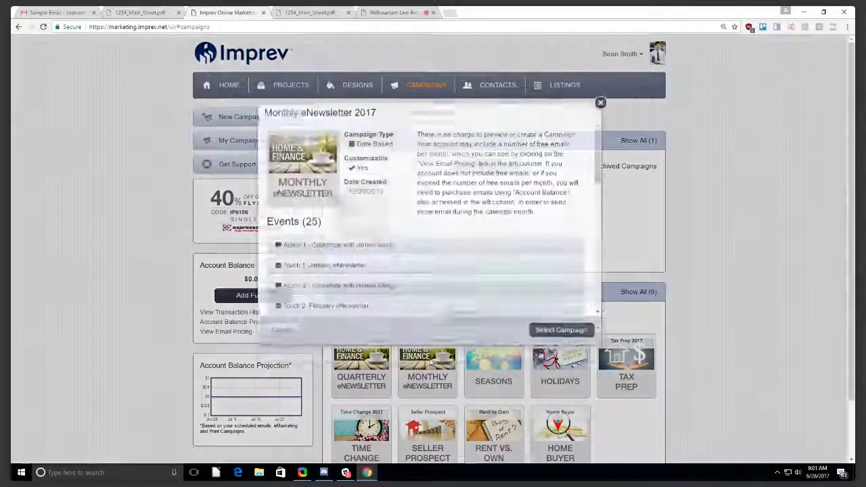
click(562, 346)
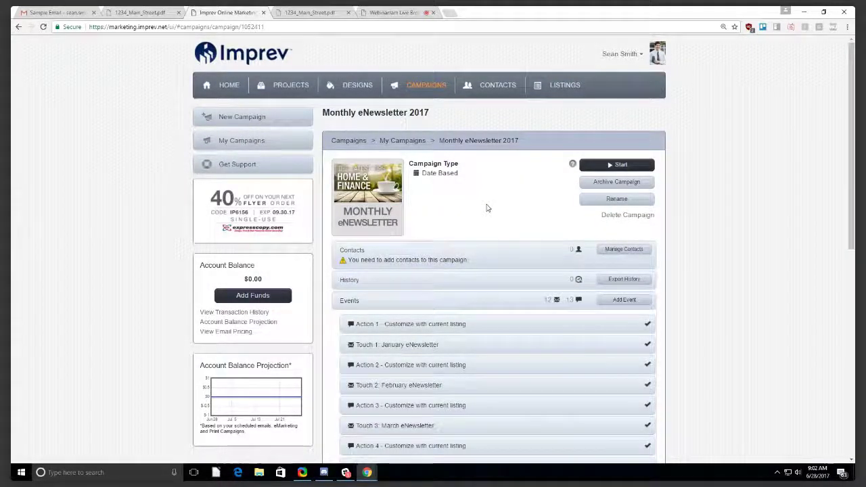
Expand Touch 7: July eNewsletter and open its project at the Photos step.
scroll(487, 208, down, 3)
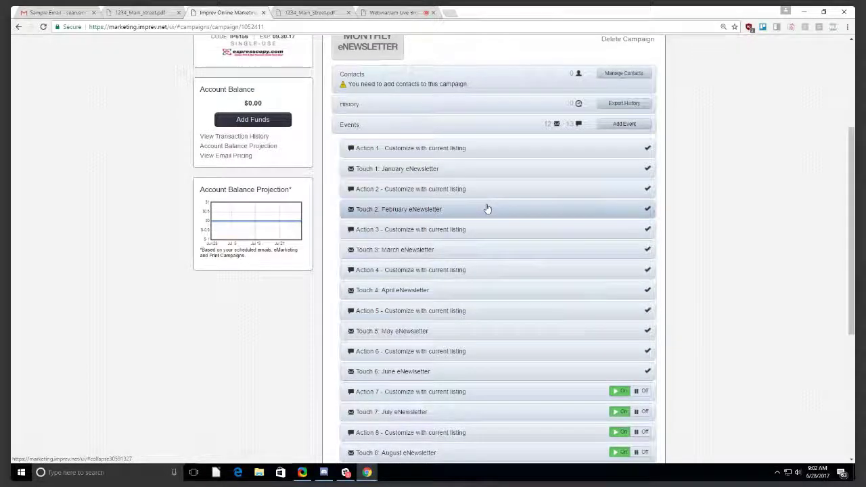
scroll(488, 208, down, 5)
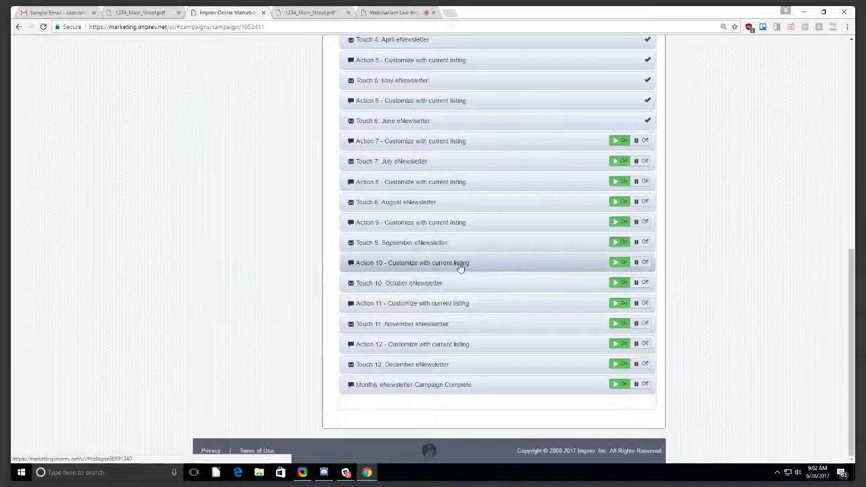
click(487, 169)
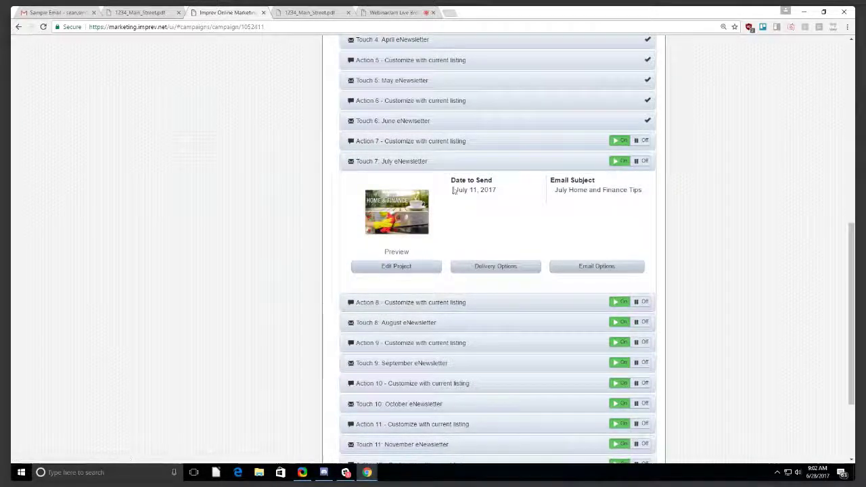
click(417, 271)
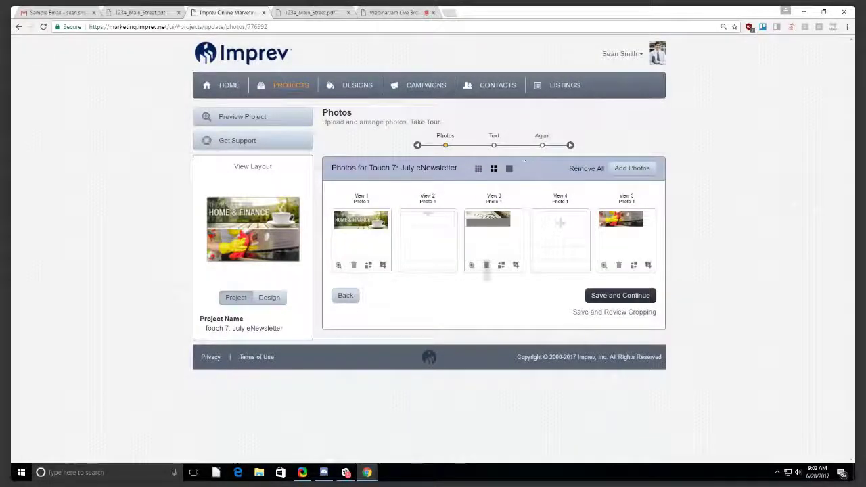
click(250, 167)
scroll(397, 129, down, 5)
scroll(397, 129, down, 10)
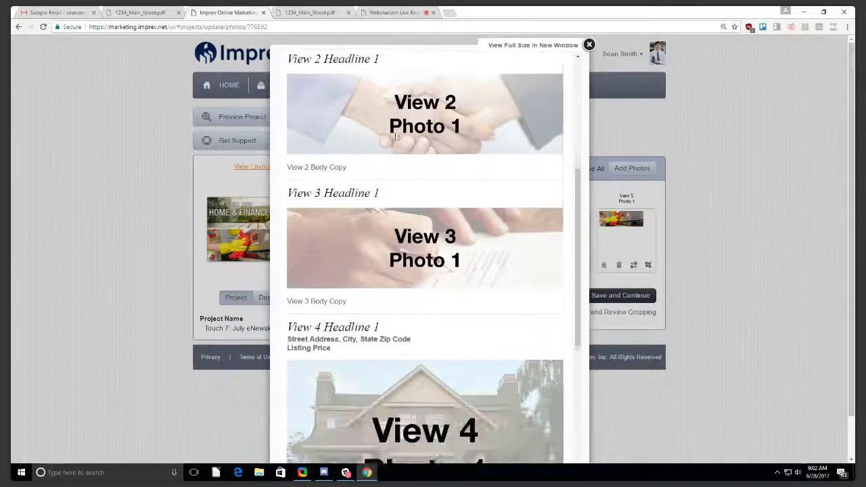
scroll(397, 138, up, 4)
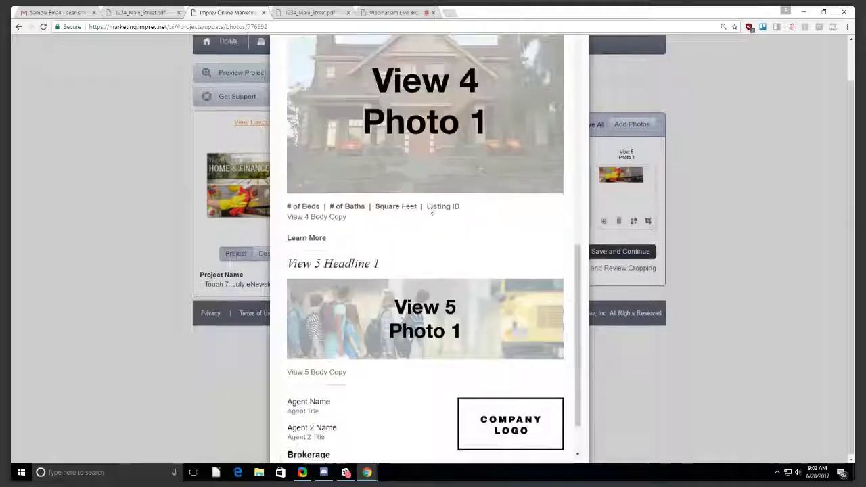
drag(289, 91, 368, 94)
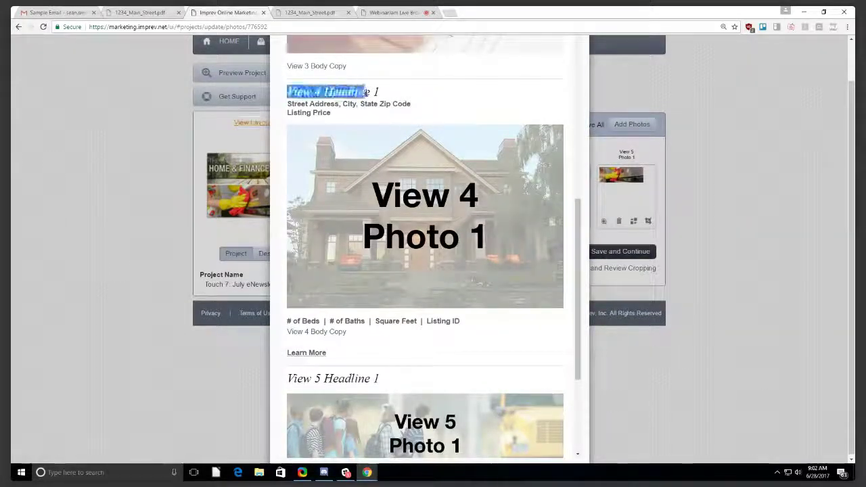
click(319, 92)
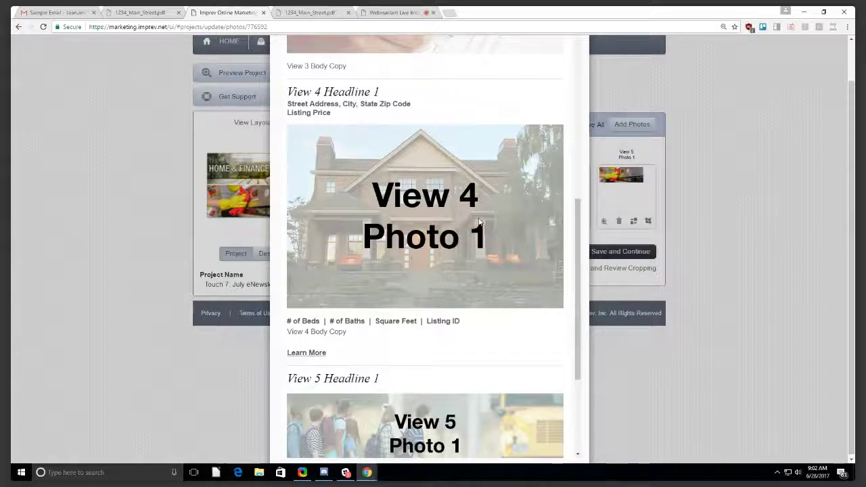
scroll(457, 216, up, 2)
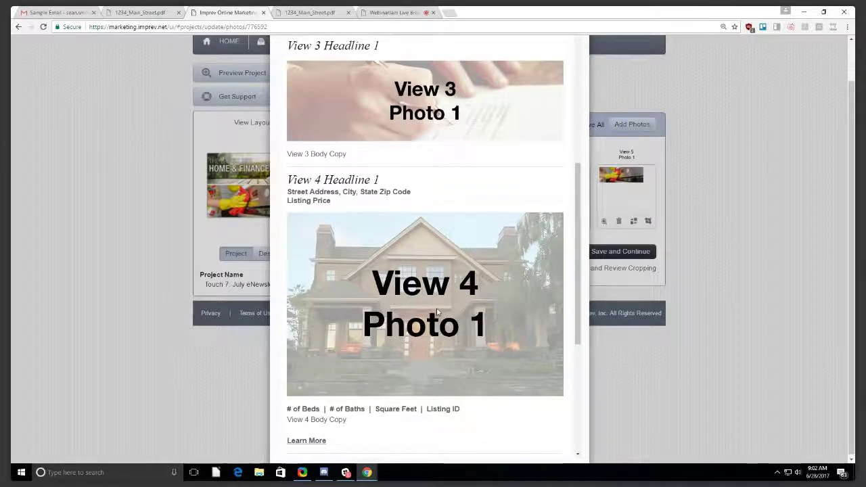
scroll(437, 312, down, 2)
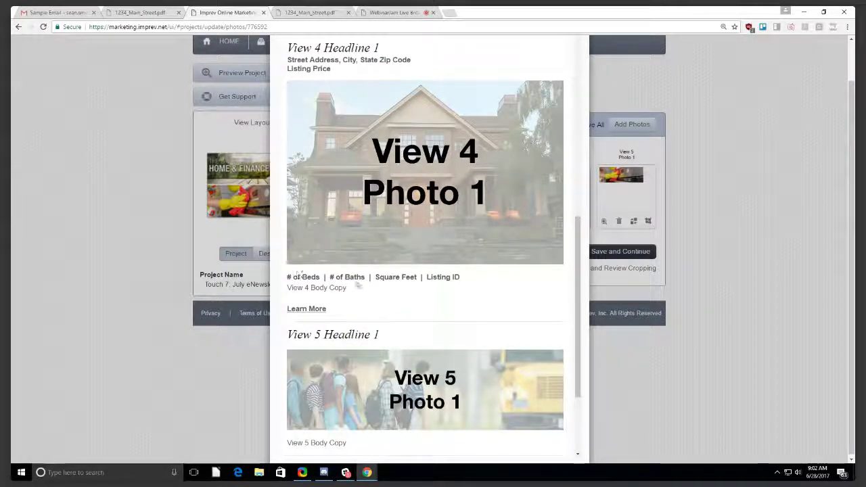
scroll(534, 125, up, 10)
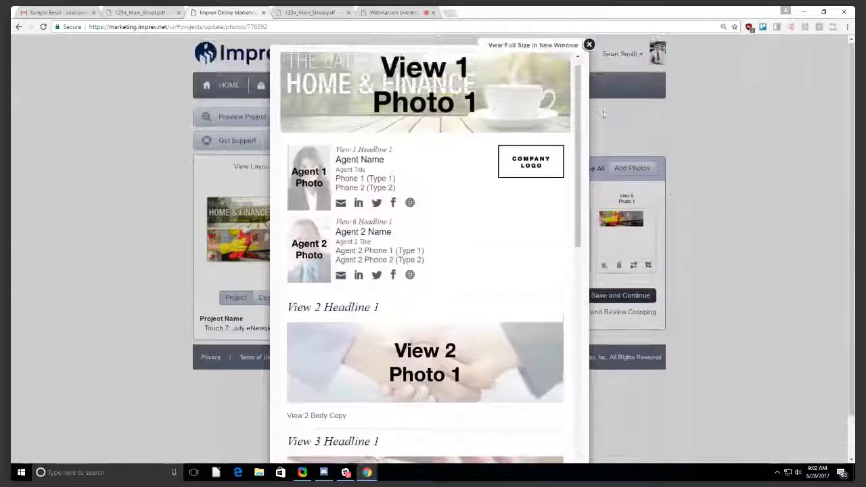
click(588, 47)
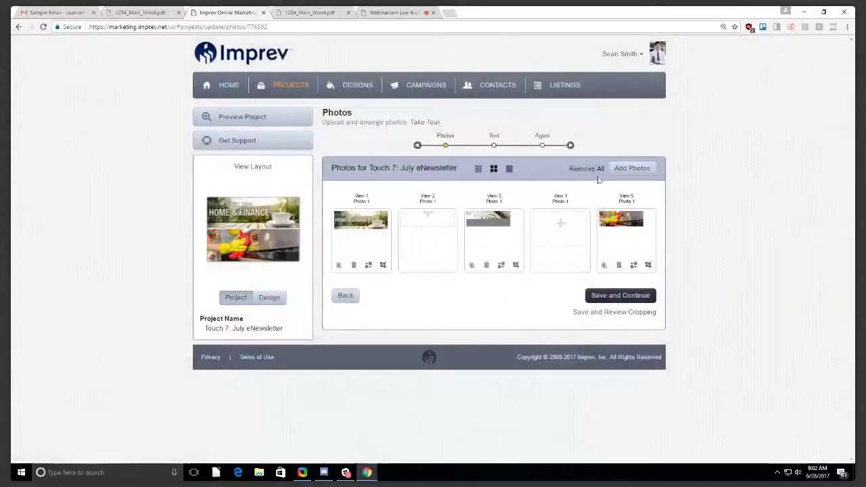
Add the first photo from the 1234 Main Street project album into the View 4 slot.
click(566, 231)
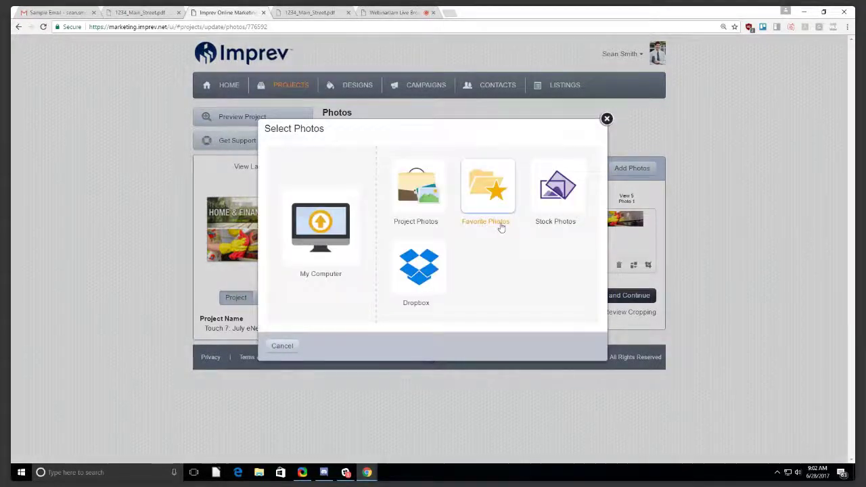
click(435, 197)
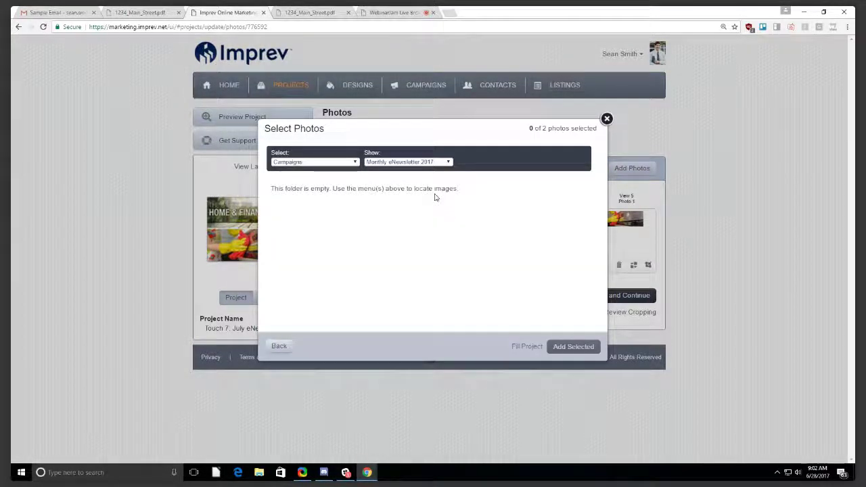
click(423, 162)
click(338, 163)
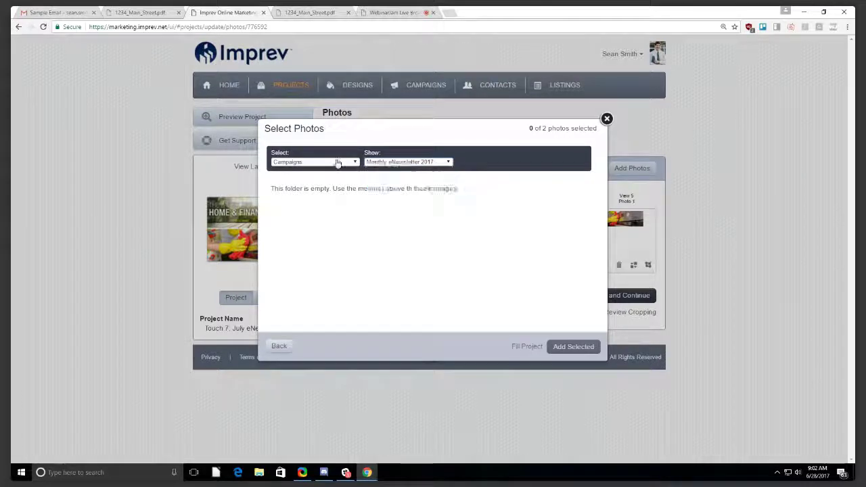
click(333, 164)
click(294, 169)
click(399, 163)
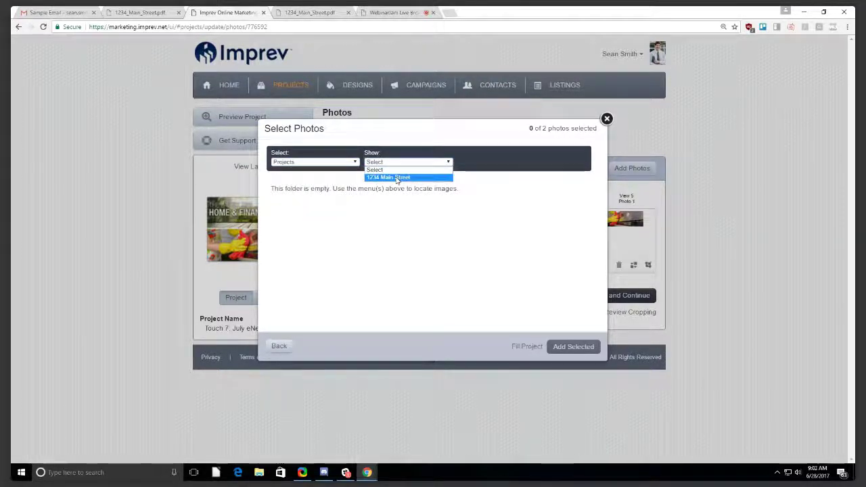
click(397, 178)
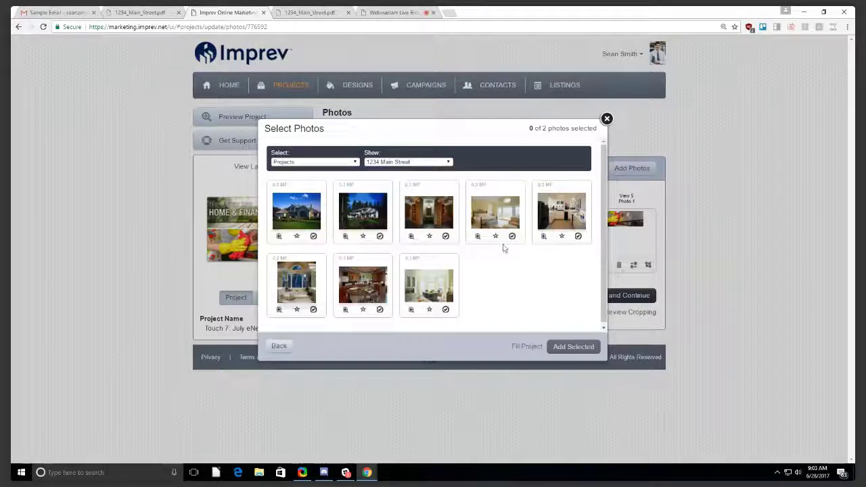
click(302, 218)
click(573, 346)
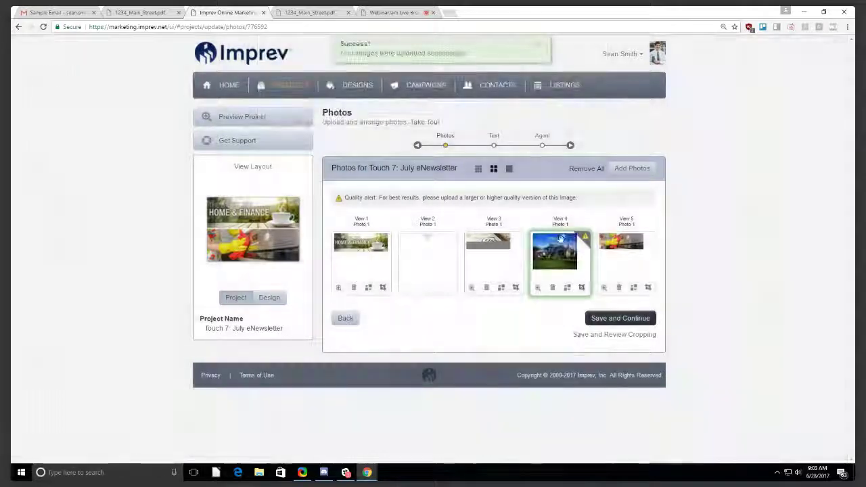
Save the photos and move on to the newsletter's Text step.
click(612, 320)
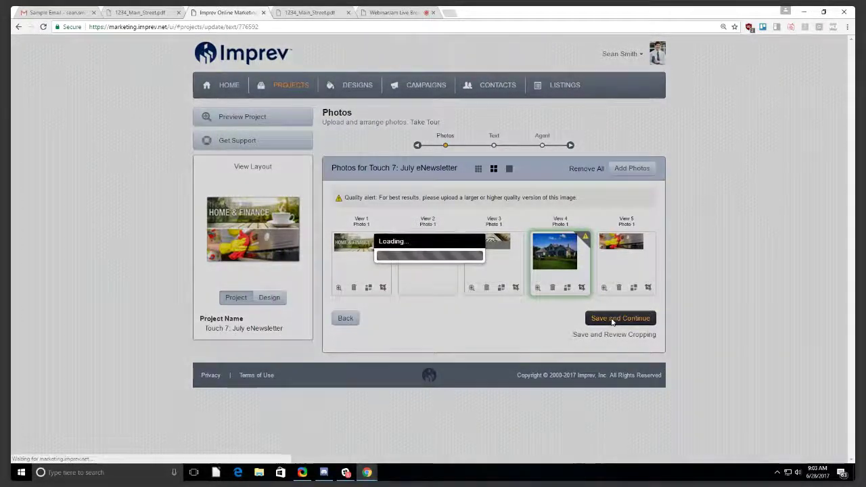
scroll(371, 210, down, 5)
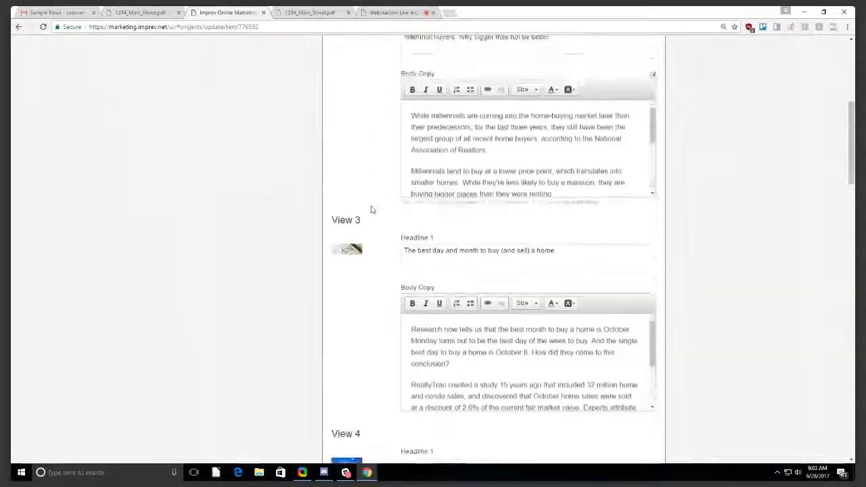
scroll(371, 210, down, 3)
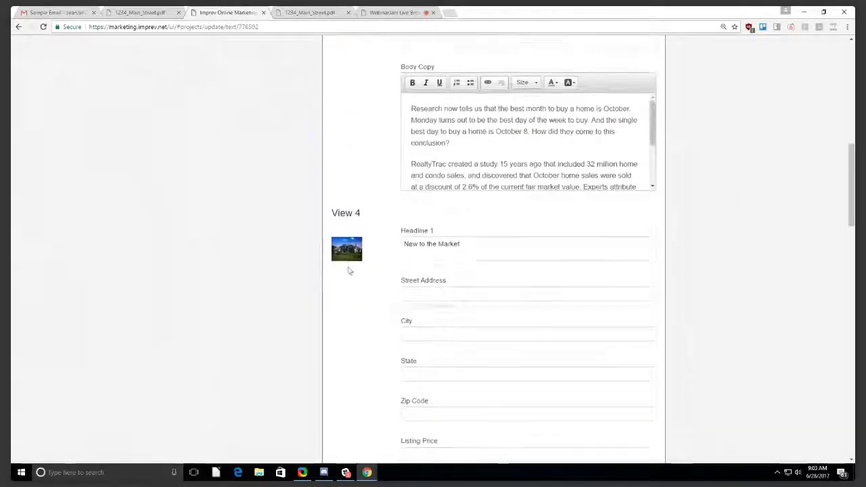
scroll(445, 282, down, 1)
Enter Street Address 1234 Main Street and City Bellevue for the View 4 listing.
click(446, 250)
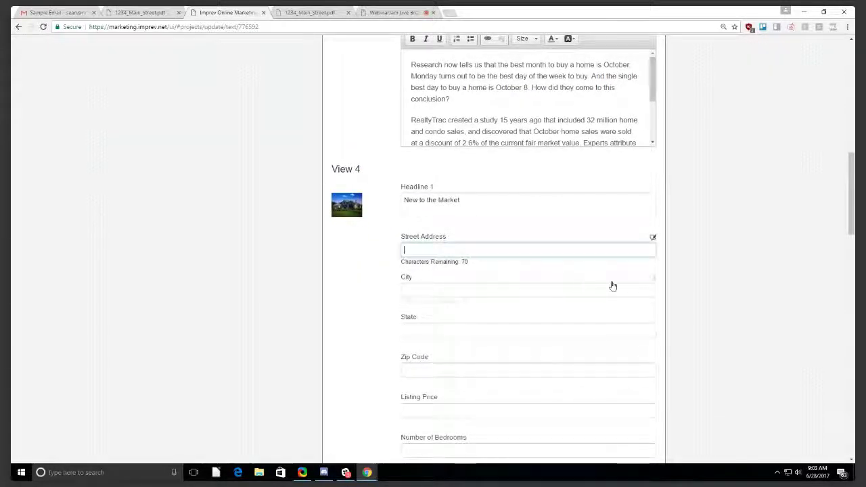
scroll(613, 285, down, 2)
text(1234 Main Street)
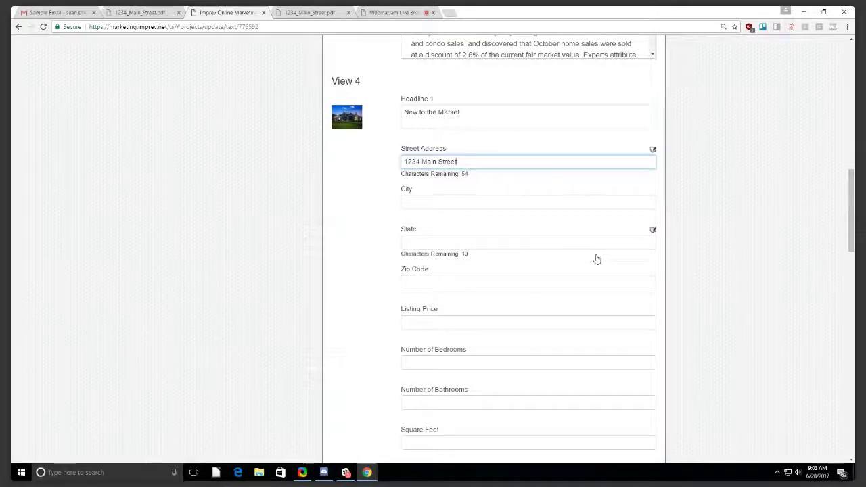
key(Tab)
text(Be)
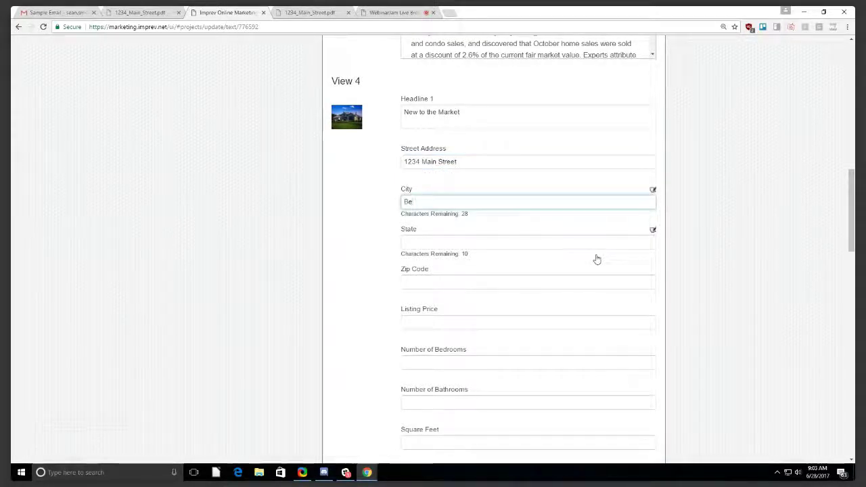
text(llevue)
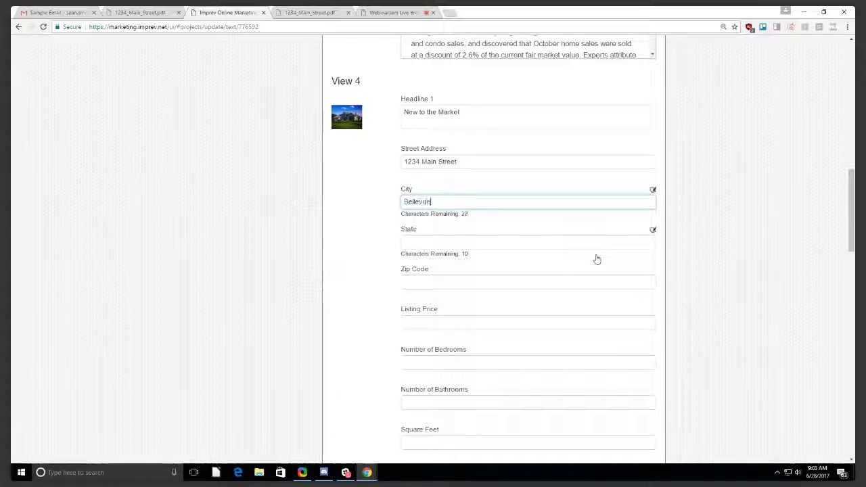
scroll(464, 270, down, 3)
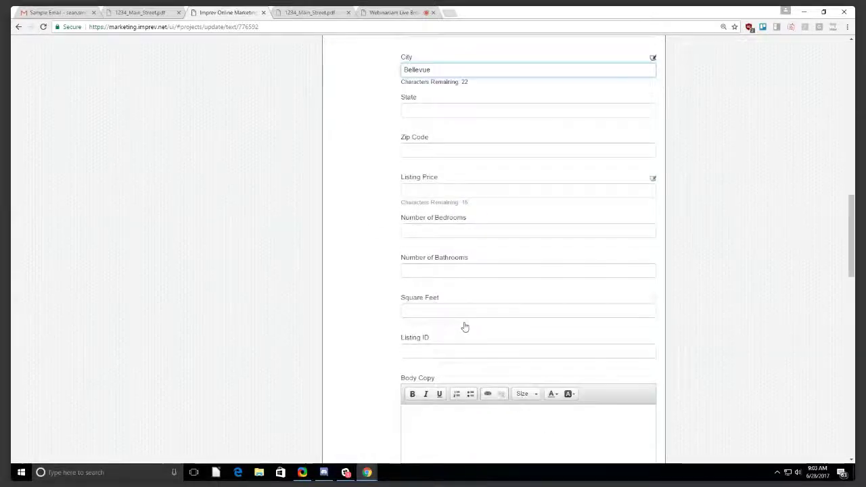
scroll(450, 243, down, 4)
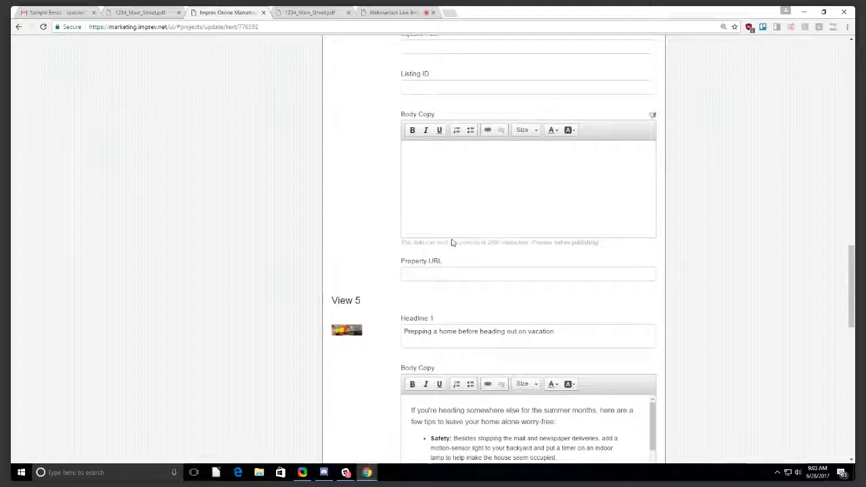
scroll(461, 248, up, 20)
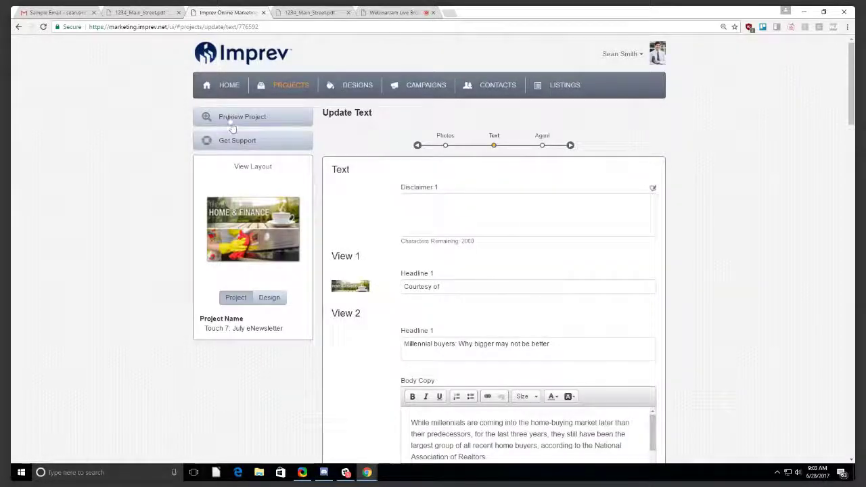
click(230, 122)
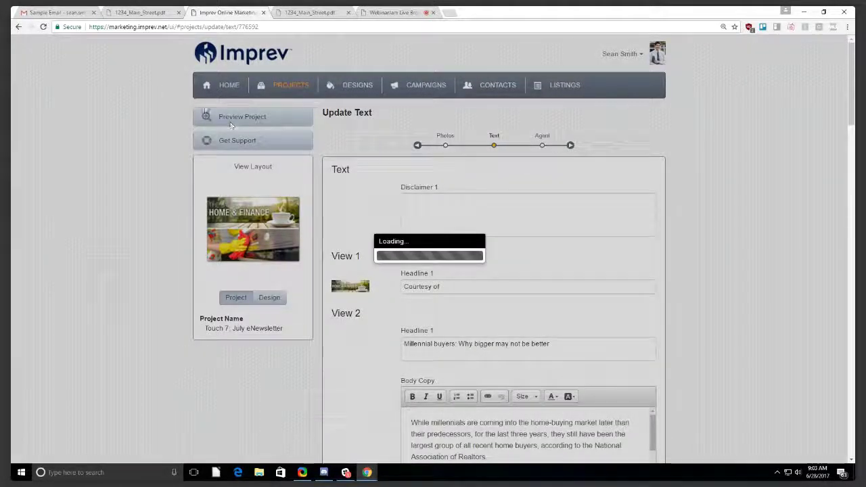
scroll(453, 211, down, 3)
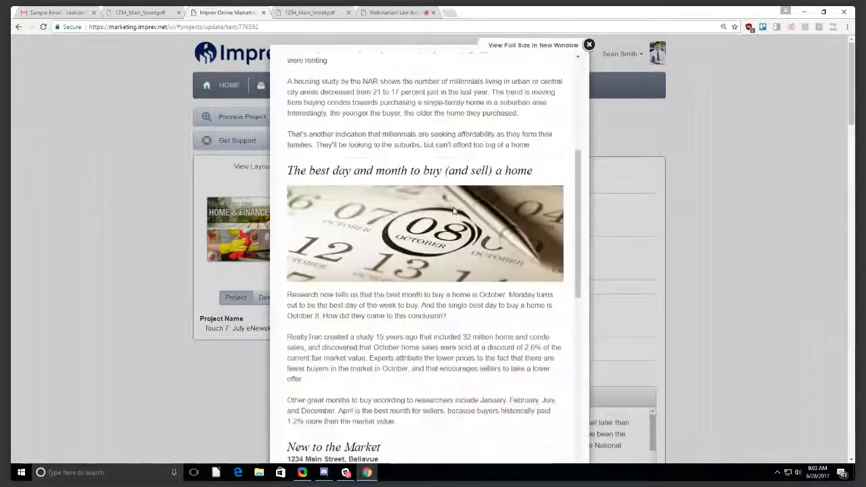
scroll(454, 212, down, 5)
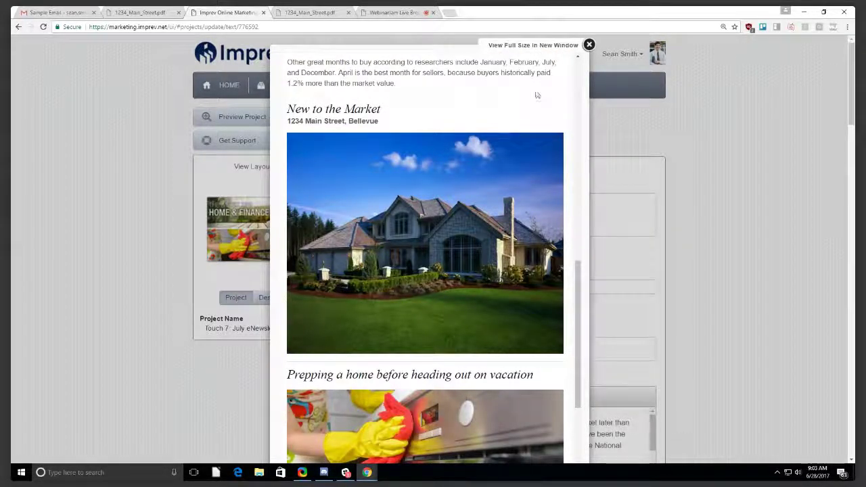
click(589, 44)
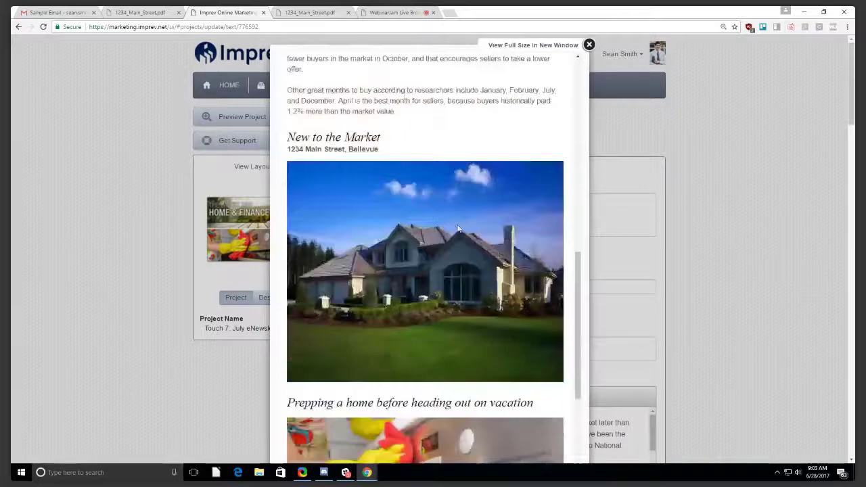
Review the July eNewsletter preview once more, then close it.
click(589, 45)
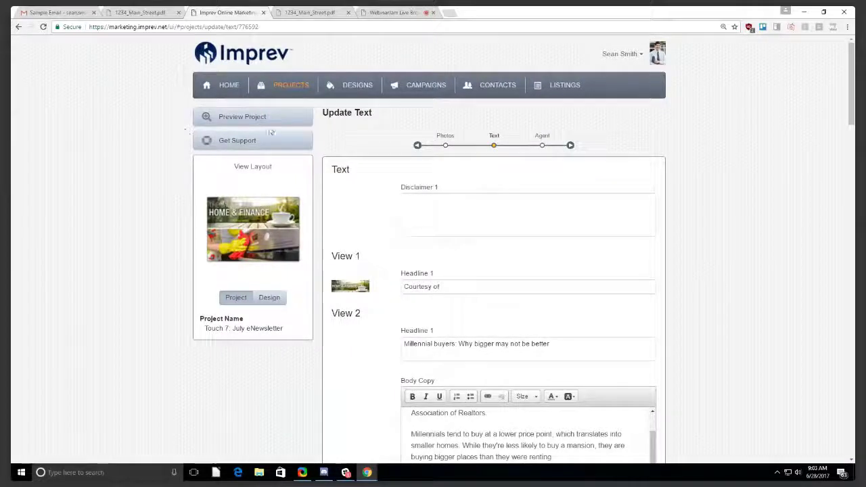
scroll(282, 216, down, 3)
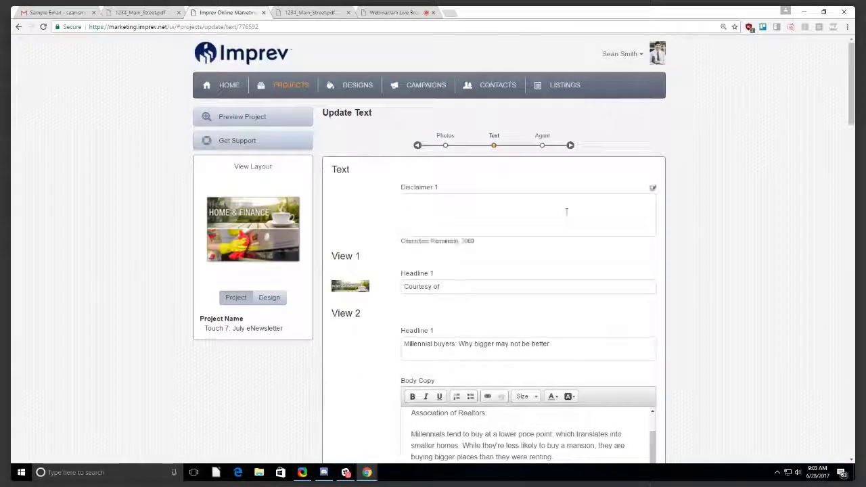
scroll(567, 211, down, 4)
scroll(232, 153, up, 4)
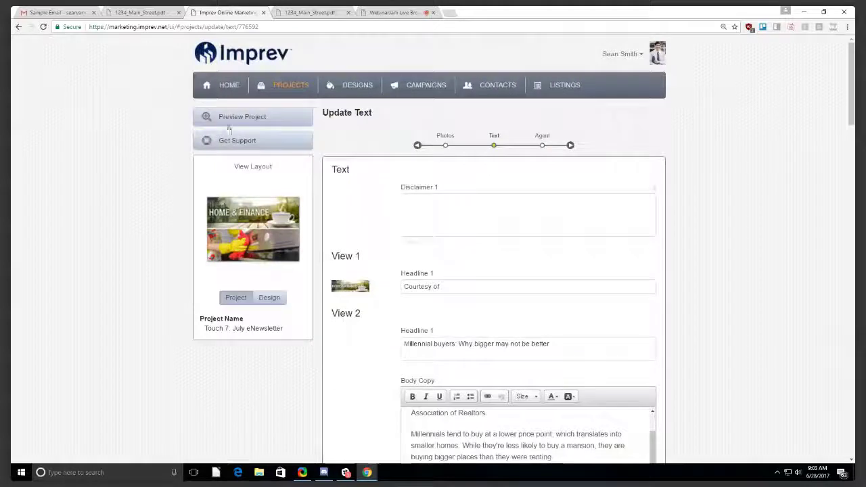
click(232, 119)
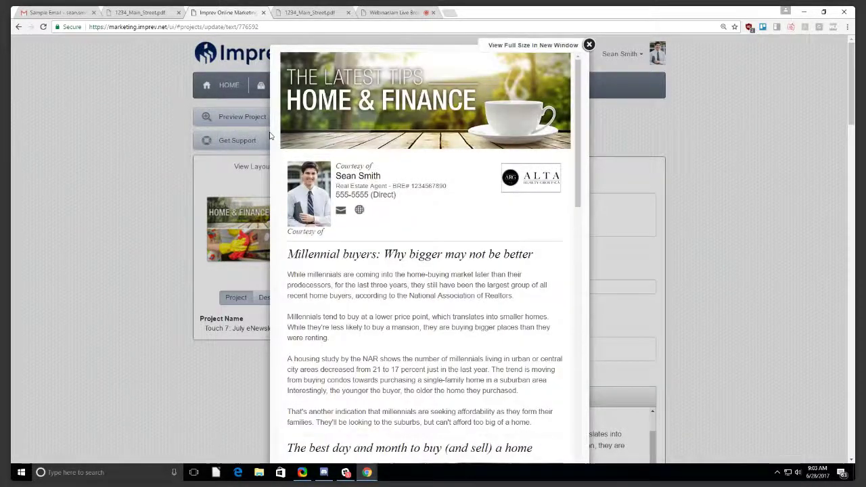
scroll(475, 242, down, 5)
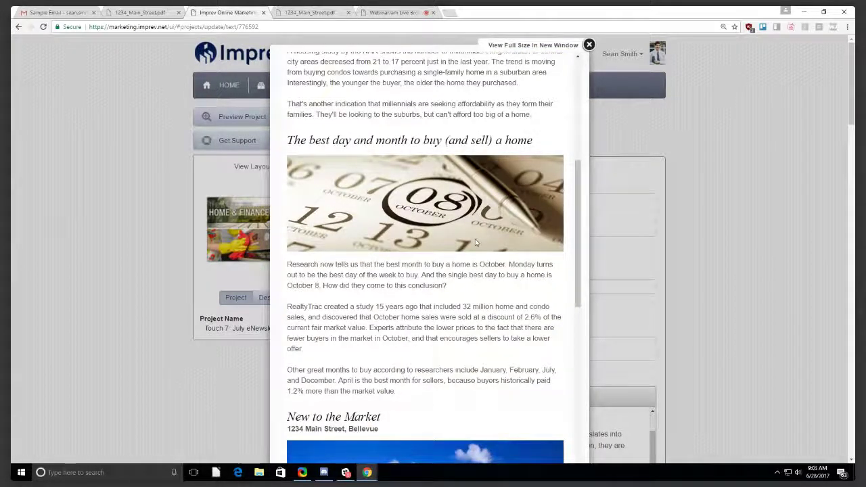
scroll(475, 243, down, 3)
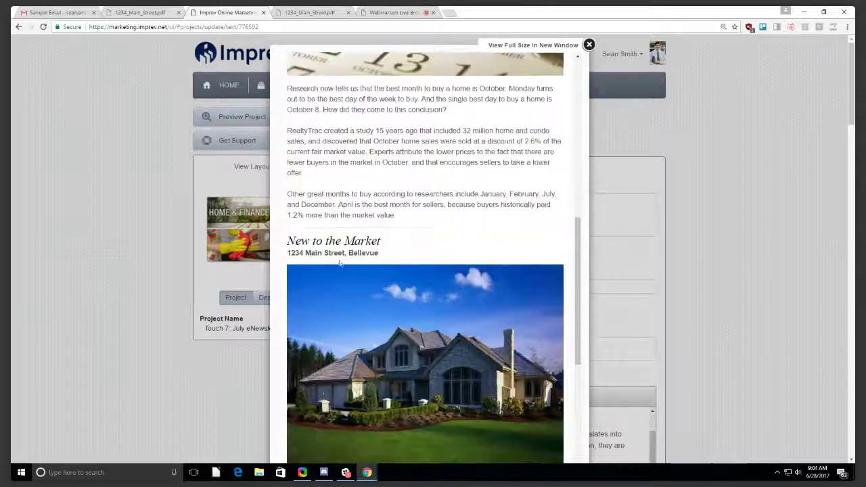
click(589, 45)
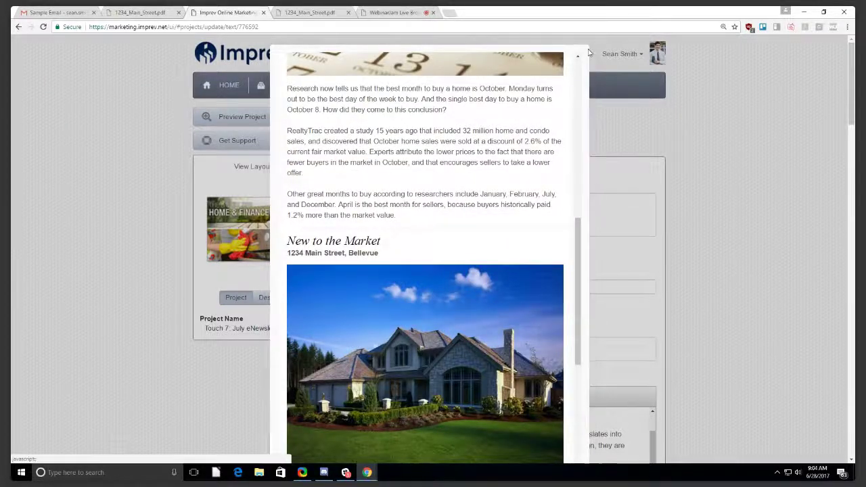
Enter a $500,000 listing price, save the text, and go to the Campaigns overview.
scroll(518, 292, down, 7)
scroll(518, 292, down, 4)
click(439, 325)
text($500,000)
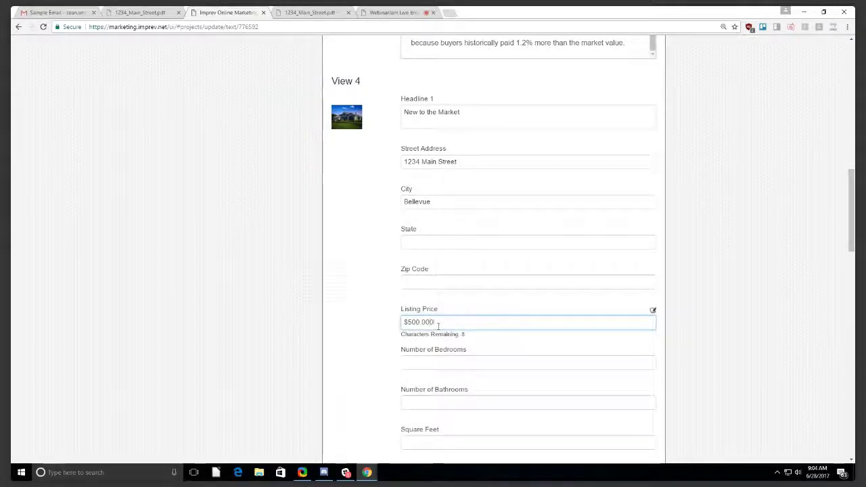
click(455, 282)
scroll(581, 269, down, 15)
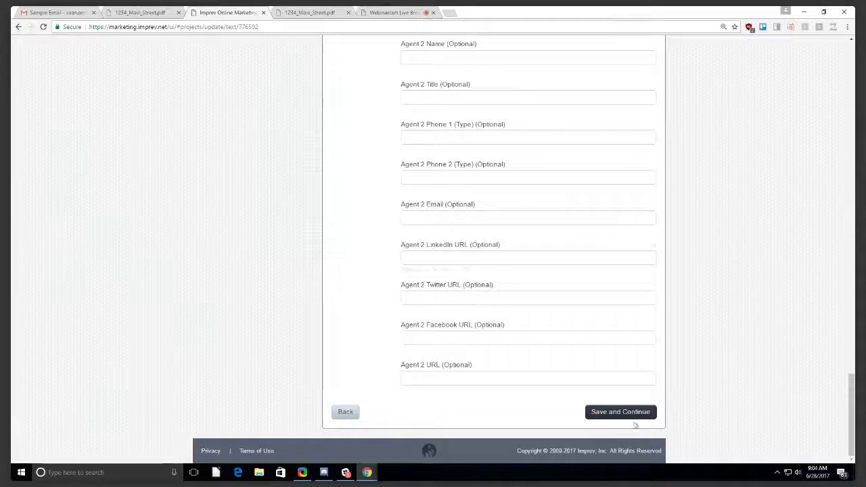
click(609, 413)
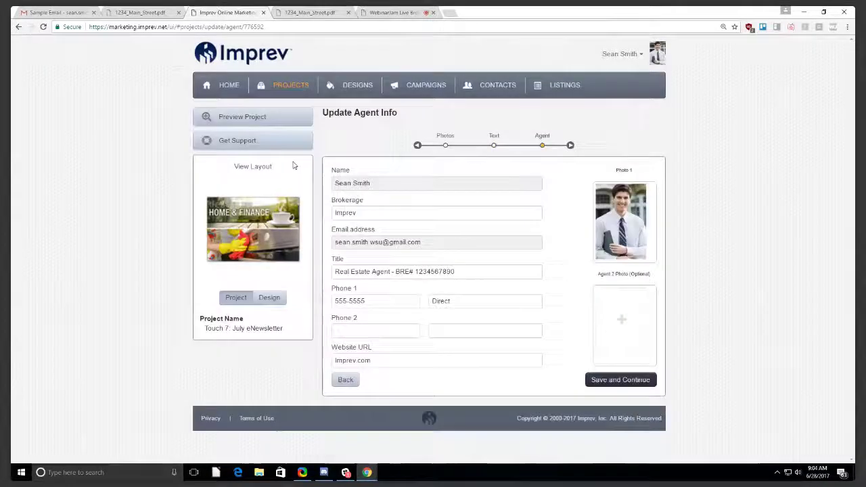
click(426, 86)
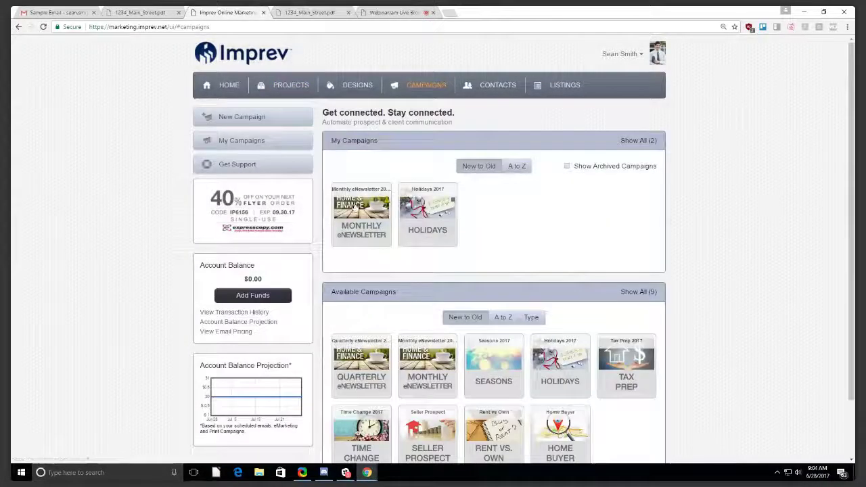
Open the Monthly eNewsletter campaign and preview the Touch 7: July eNewsletter email.
click(355, 207)
scroll(469, 306, down, 4)
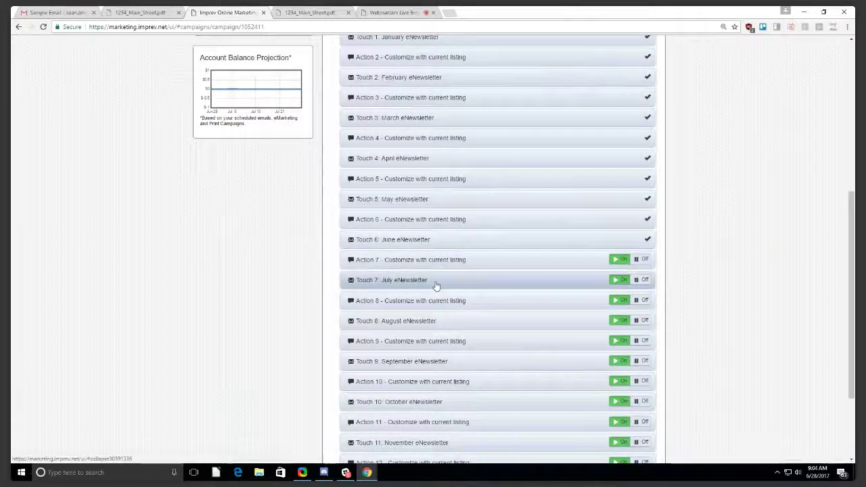
click(437, 286)
click(396, 372)
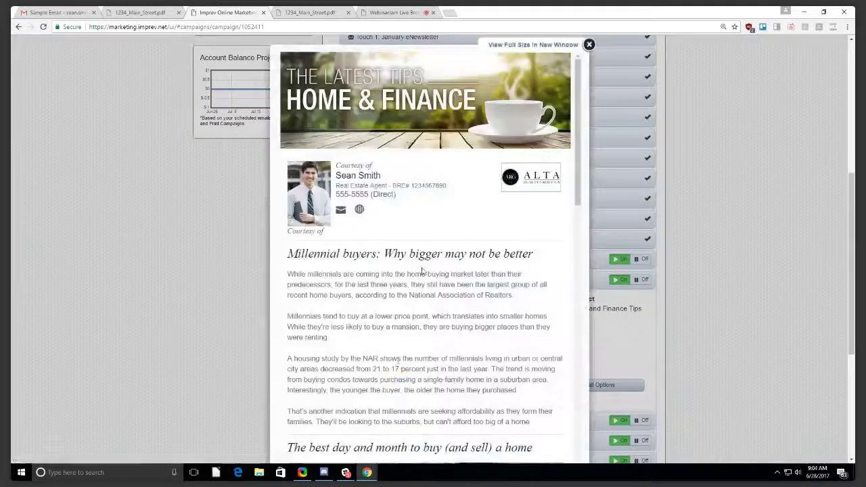
scroll(424, 271, down, 10)
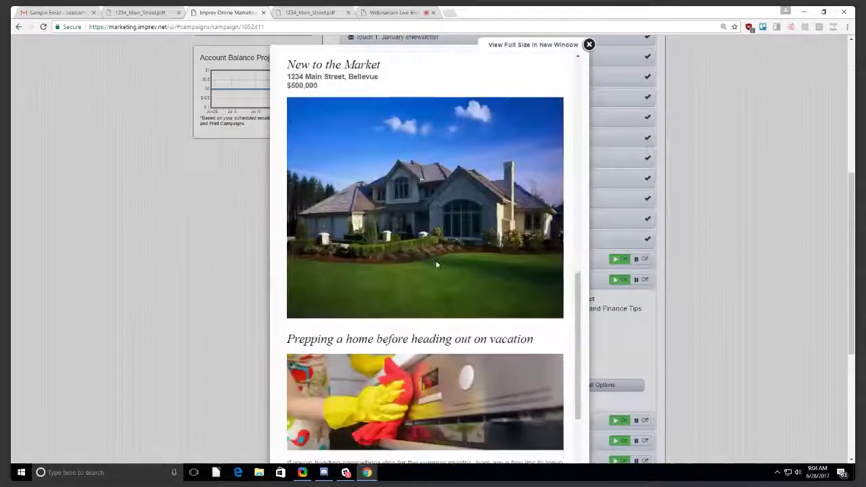
scroll(436, 267, down, 5)
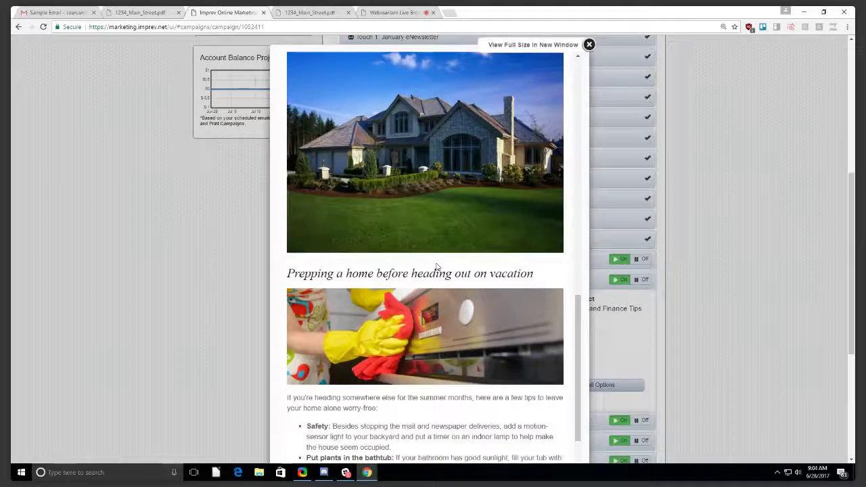
click(589, 44)
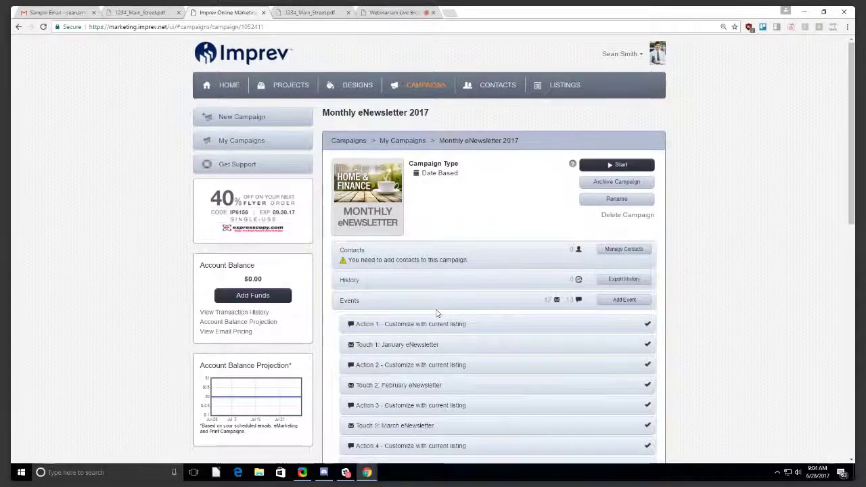
Collapse Touch 7 and switch to the Holidays campaign from the campaigns list.
scroll(437, 313, down, 7)
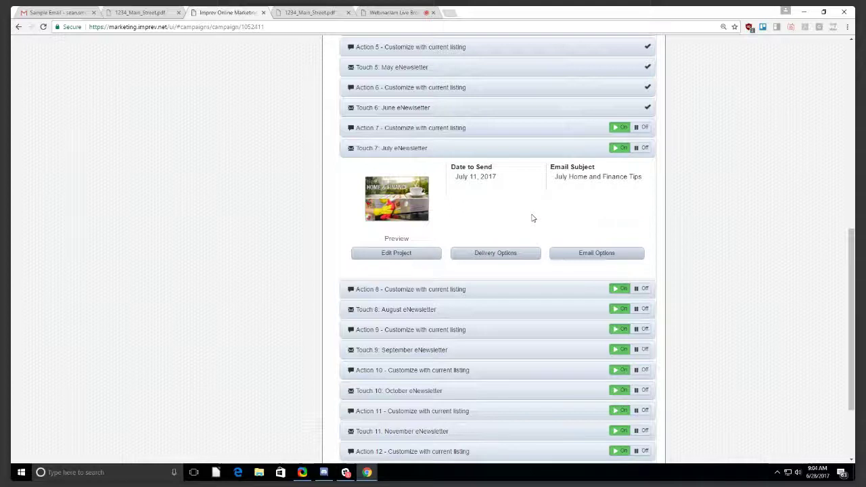
click(530, 153)
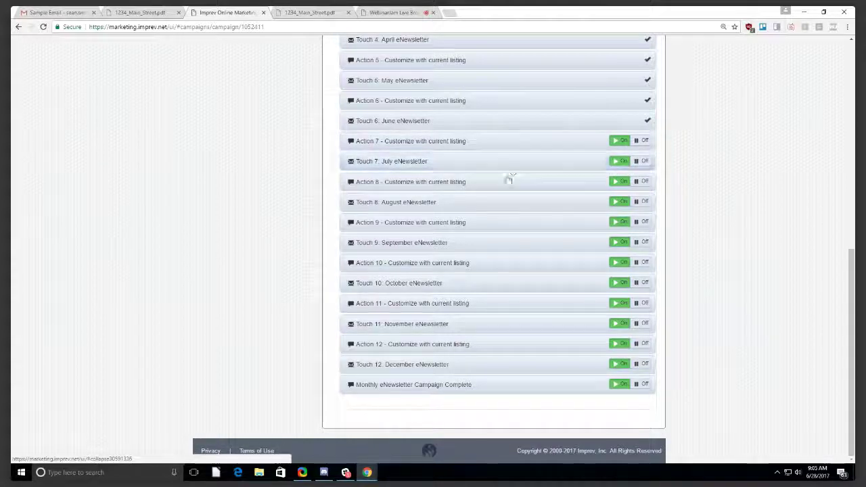
scroll(496, 219, up, 10)
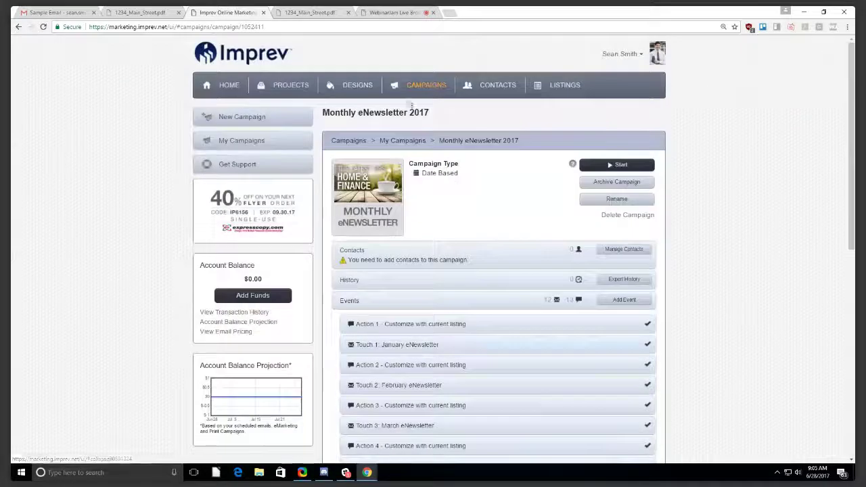
click(426, 84)
click(424, 202)
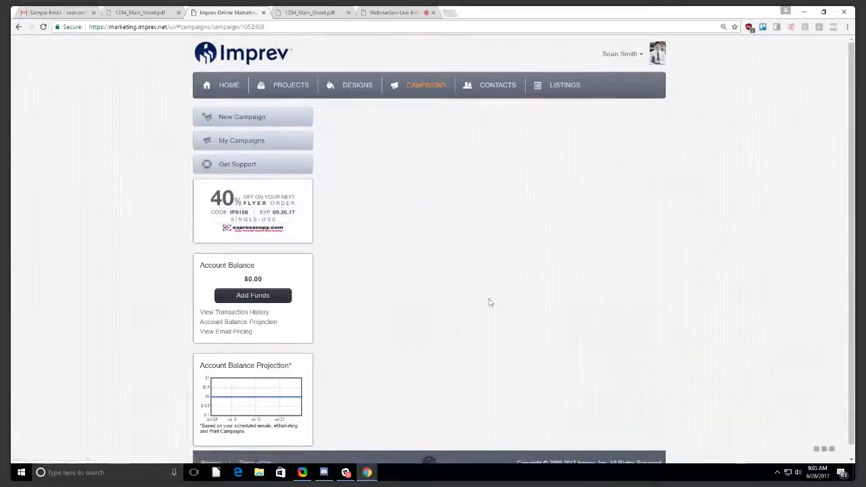
Turn Touch 19: Coffee Day off and expand its row to review the touch details.
scroll(489, 302, down, 3)
scroll(491, 304, down, 5)
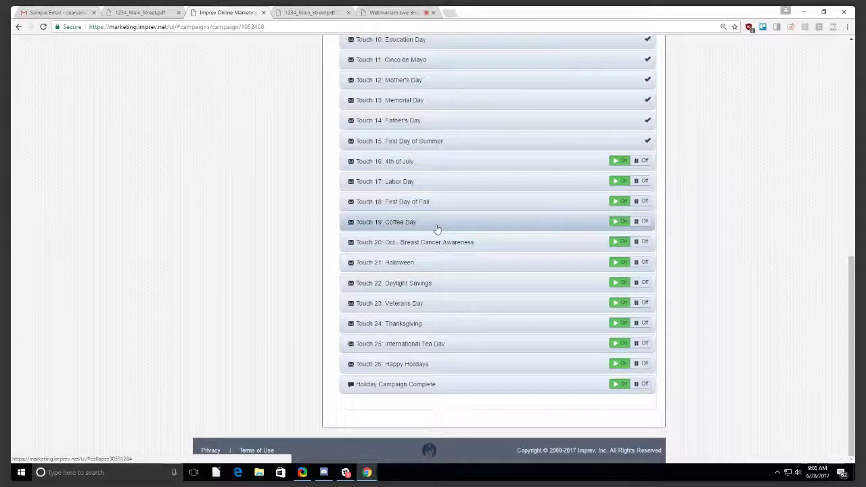
click(645, 223)
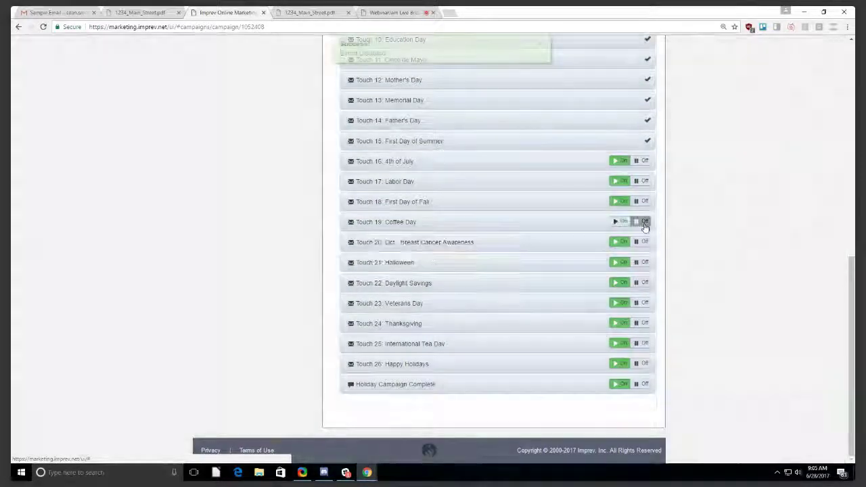
click(549, 224)
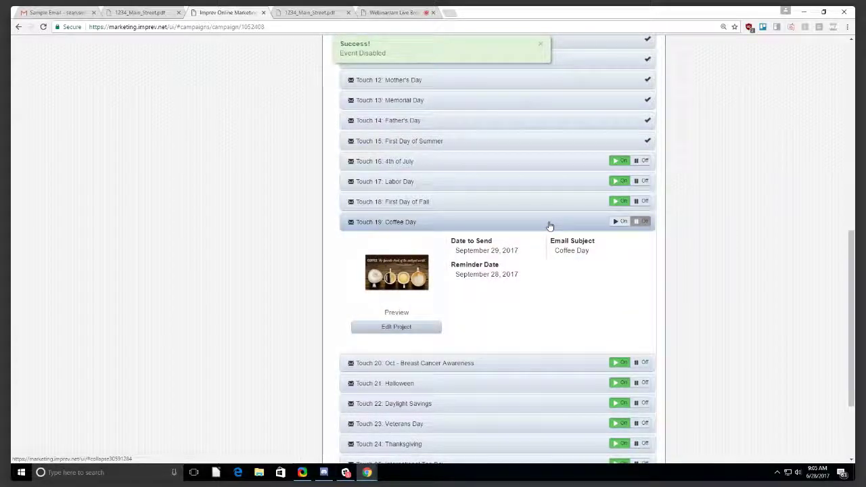
scroll(550, 225, down, 1)
scroll(550, 225, down, 1)
scroll(600, 246, up, 1)
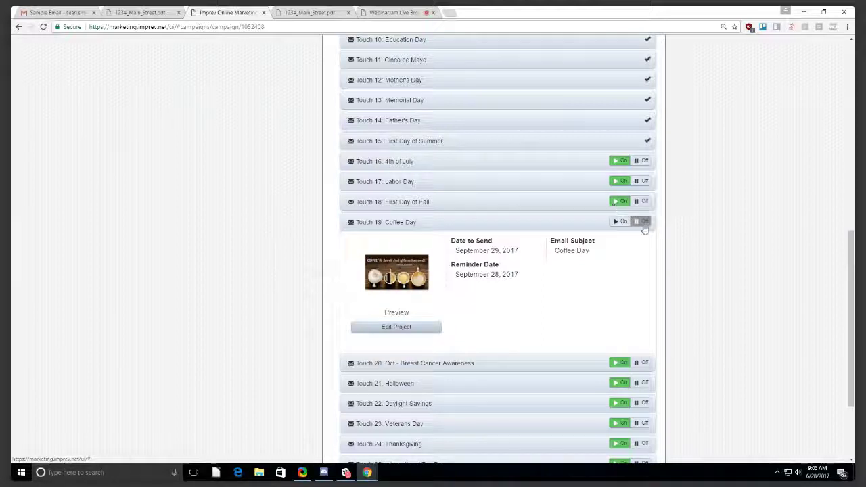
scroll(590, 266, up, 1)
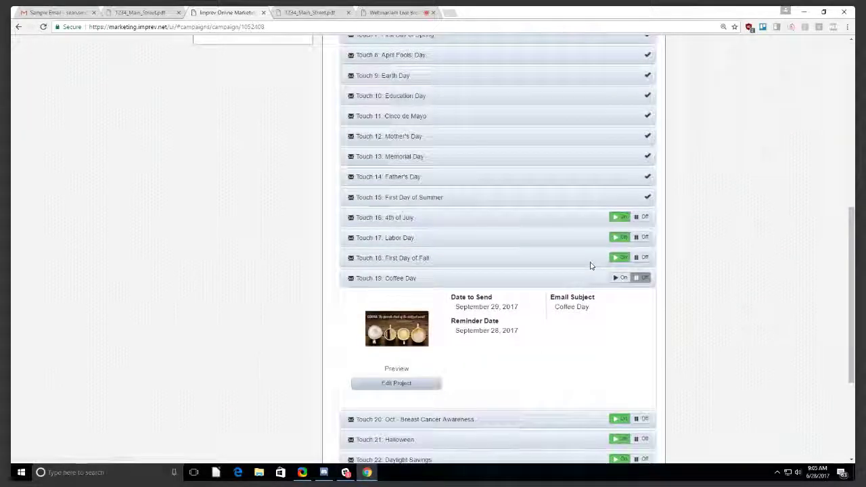
scroll(590, 266, up, 6)
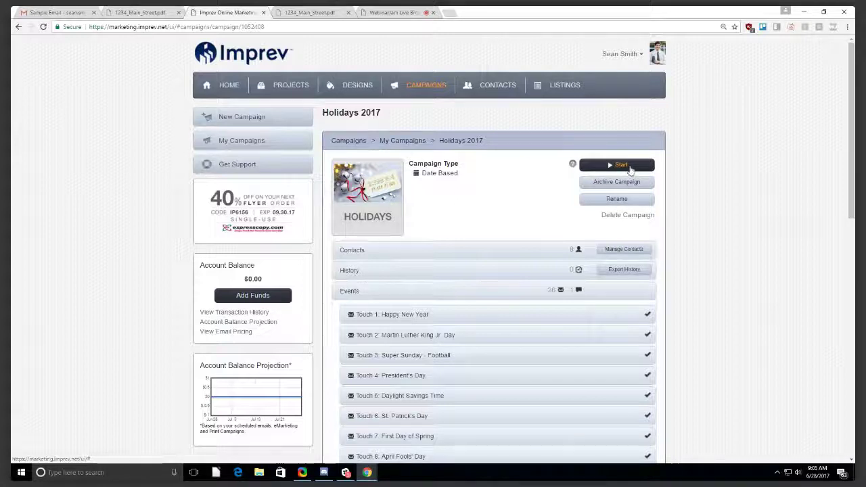
Start Holidays 2017, pause it, then reopen it from Campaigns and start it again.
click(628, 166)
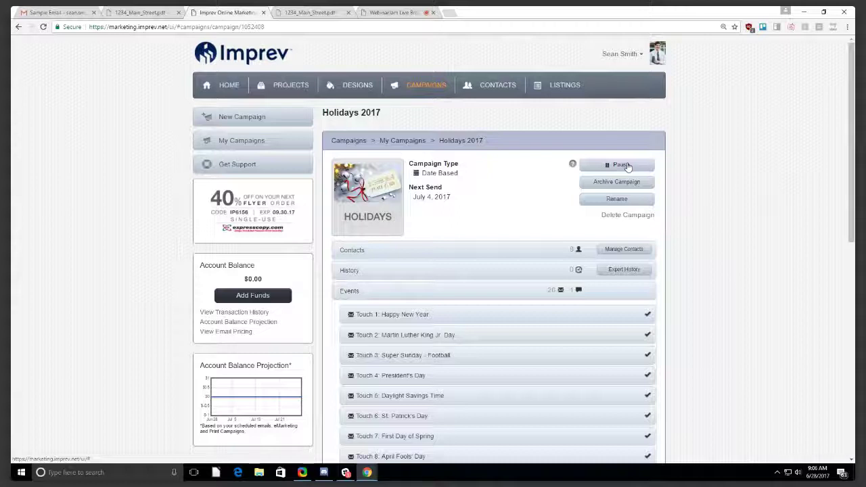
scroll(636, 257, down, 2)
scroll(589, 267, up, 2)
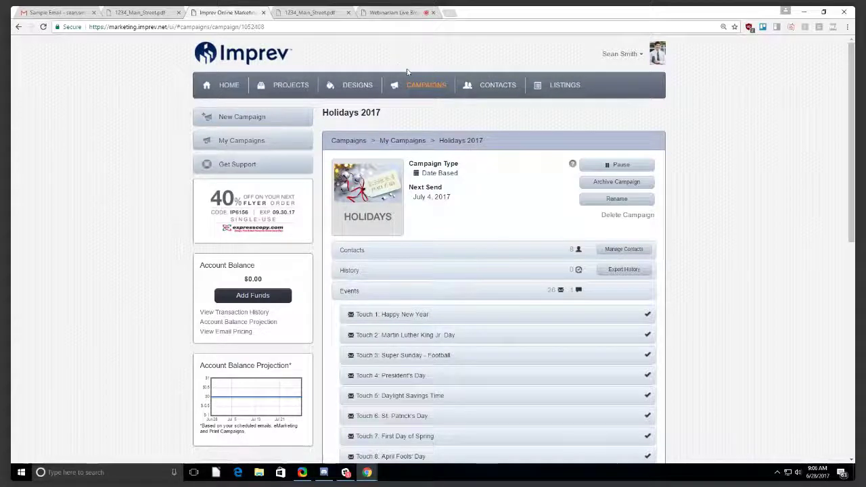
click(621, 167)
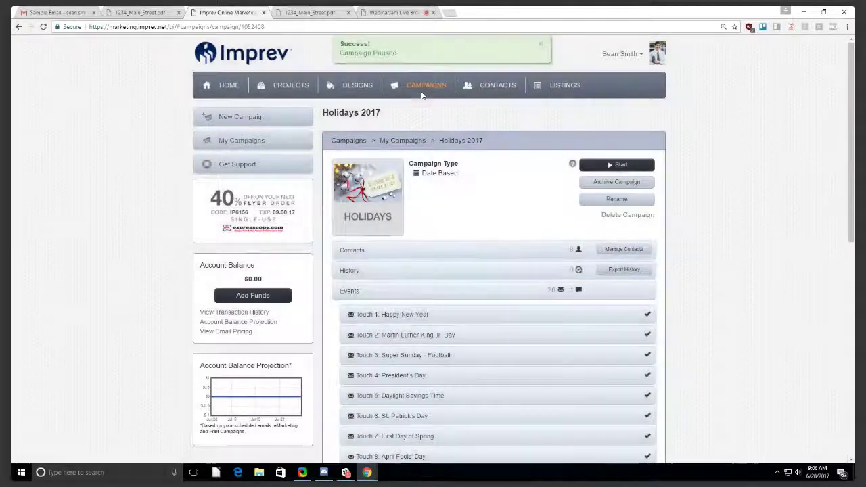
click(421, 90)
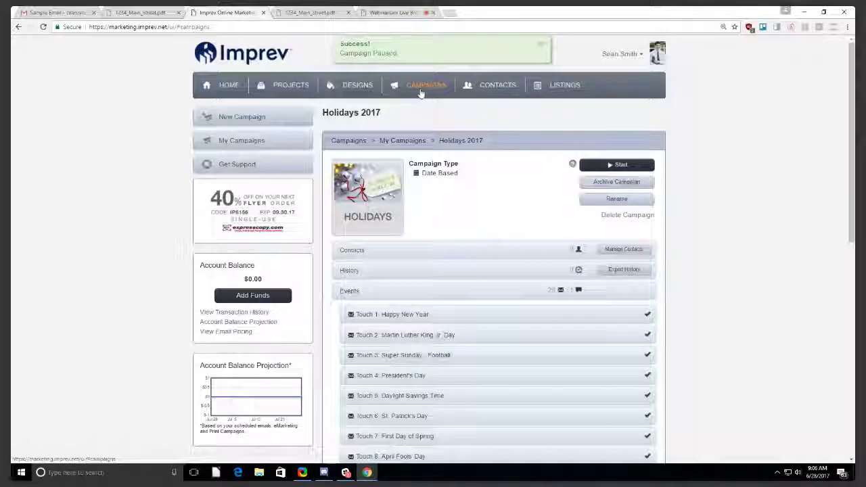
mouse_move(453, 206)
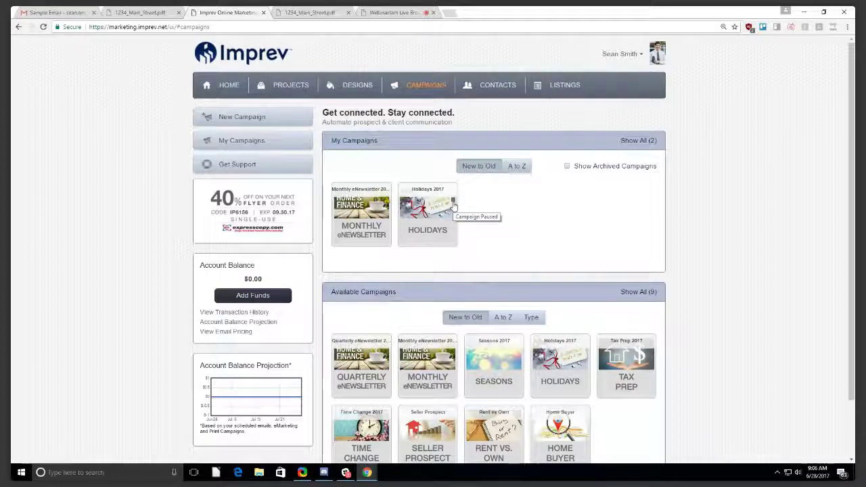
click(434, 210)
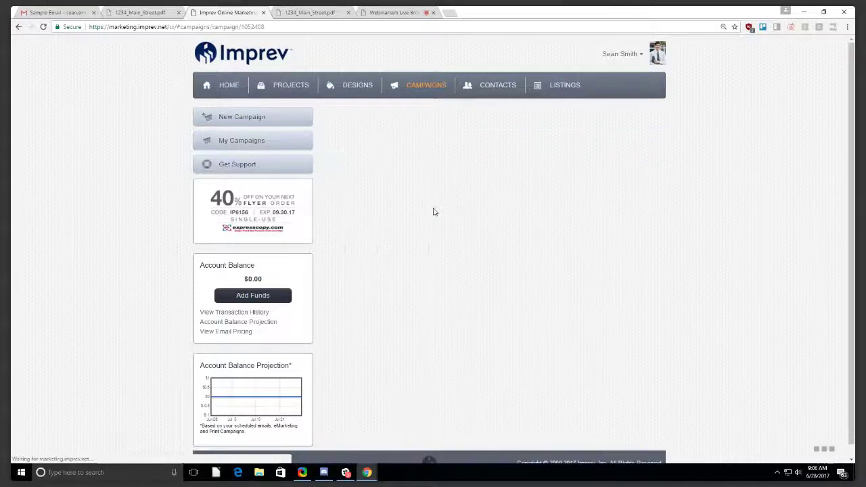
click(635, 164)
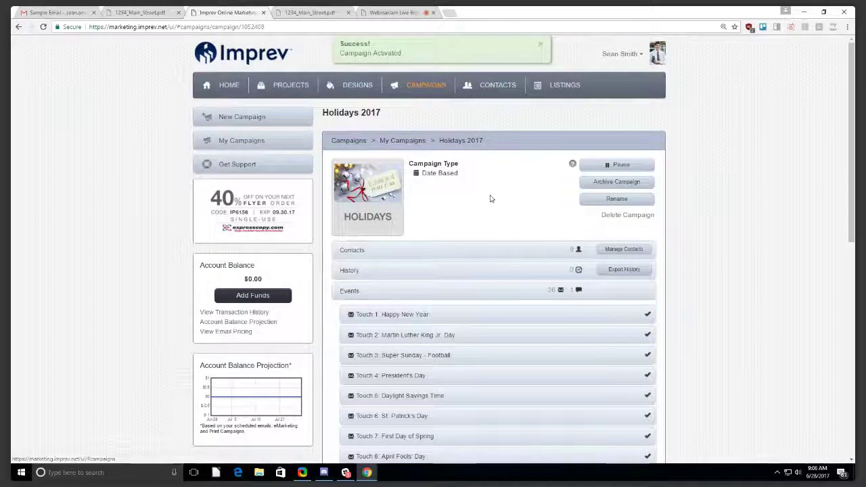
click(428, 89)
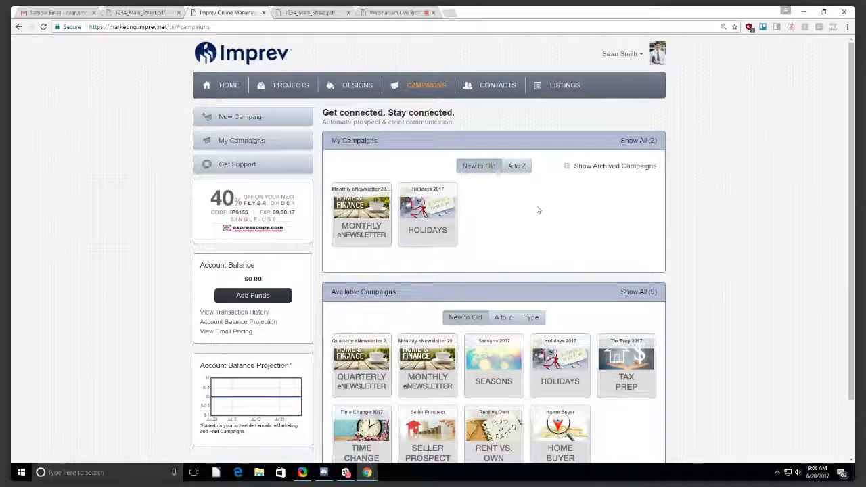
Verify Coffee Day is still off in Holidays 2017, view Projects, then switch to the WebinarJam tab.
click(444, 197)
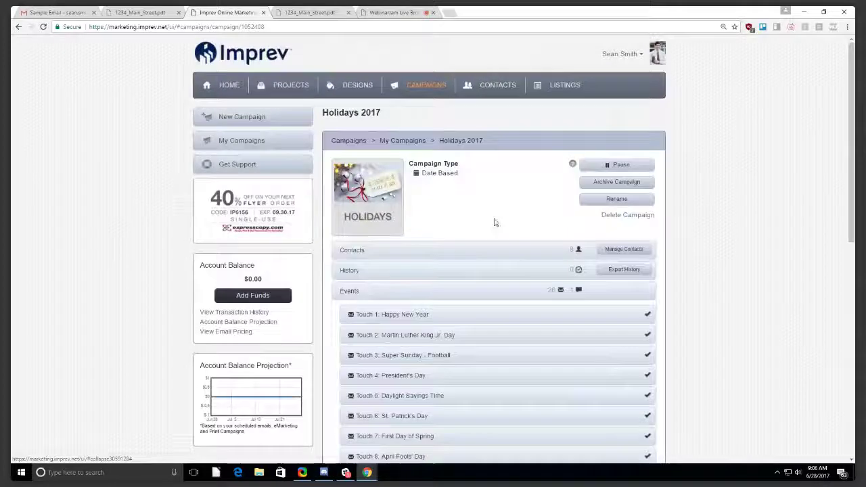
click(295, 97)
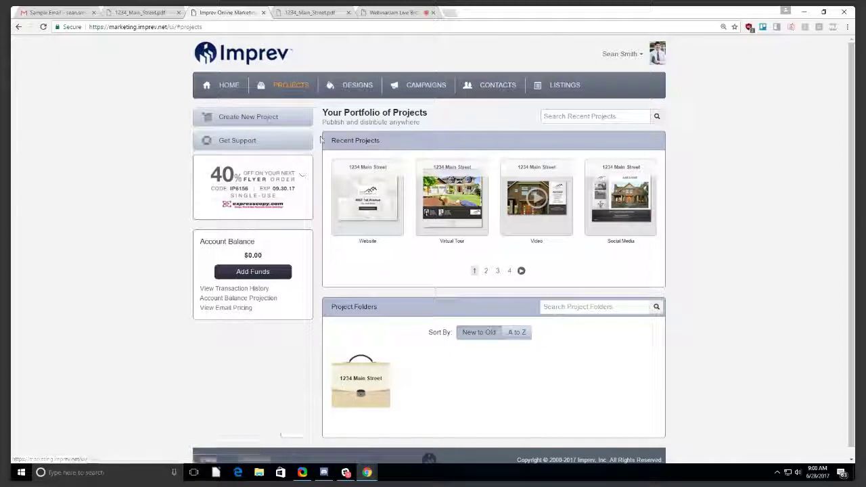
click(378, 13)
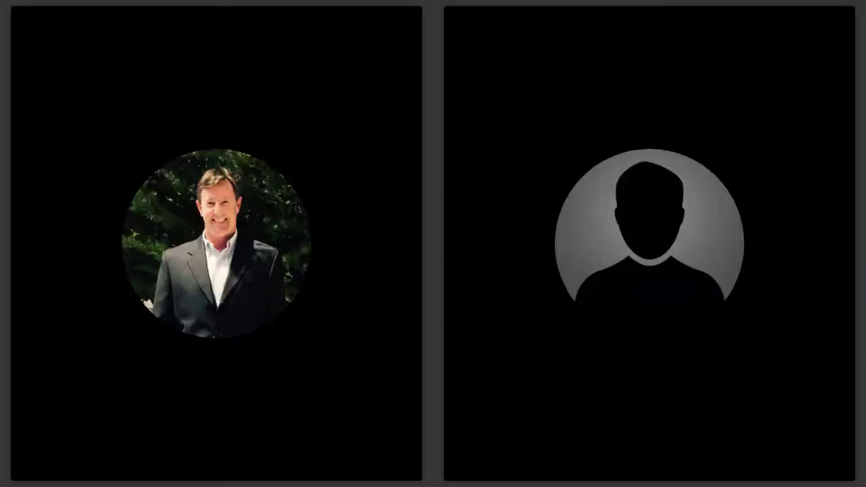